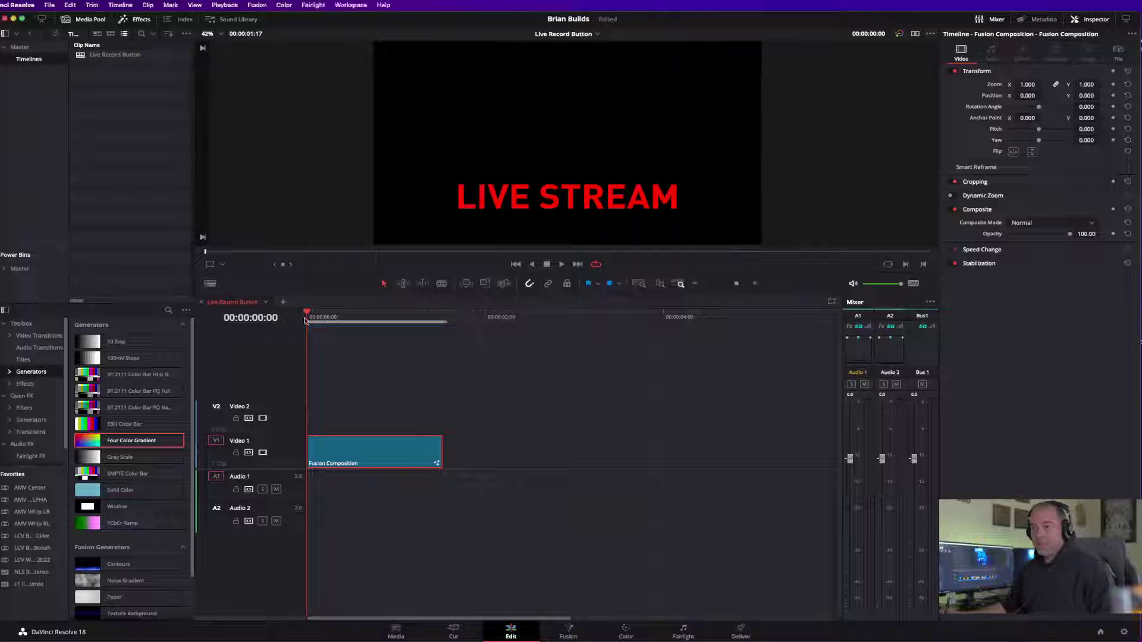
Add a new Fusion Composition on Video 1 after the existing clip and open it in the Fusion page.
key(space)
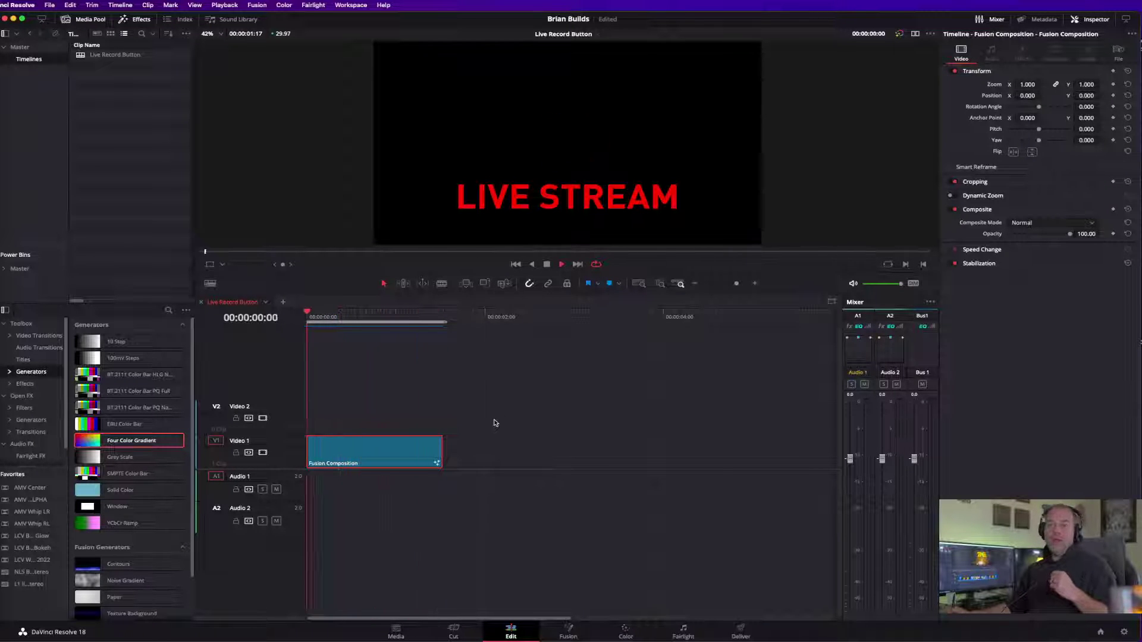
click(25, 384)
drag(131, 358, 502, 452)
click(495, 323)
right_click(546, 443)
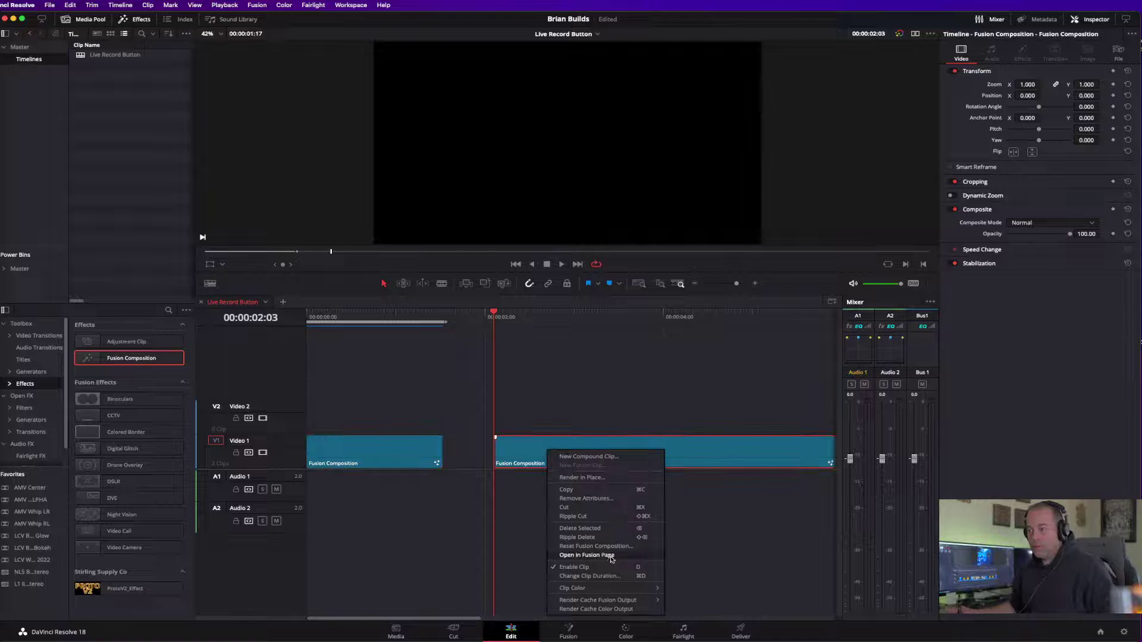
click(639, 554)
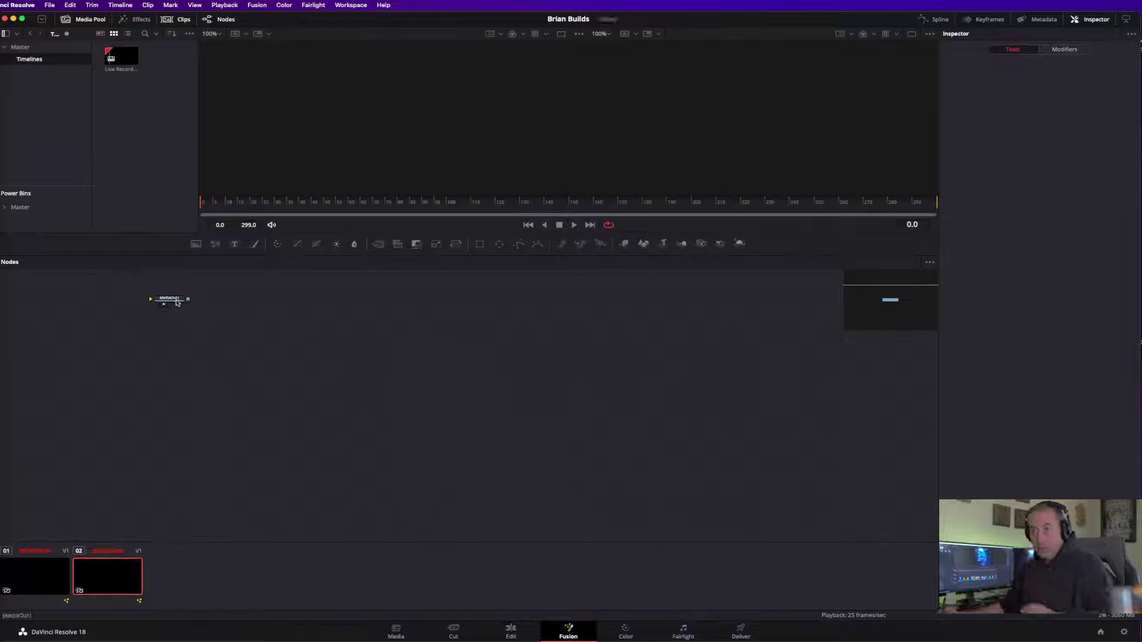
Add a Background node feeding MediaOut1 and make it a fully transparent Solid Color with alpha 0.
drag(196, 243, 660, 411)
drag(233, 398, 234, 412)
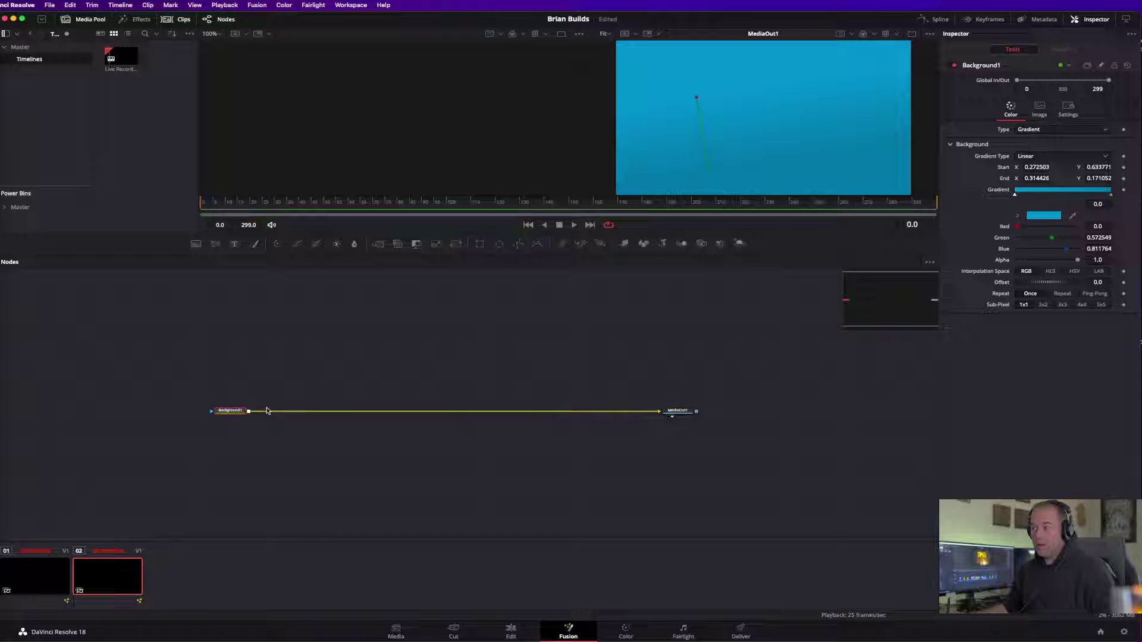
click(1061, 130)
click(1060, 141)
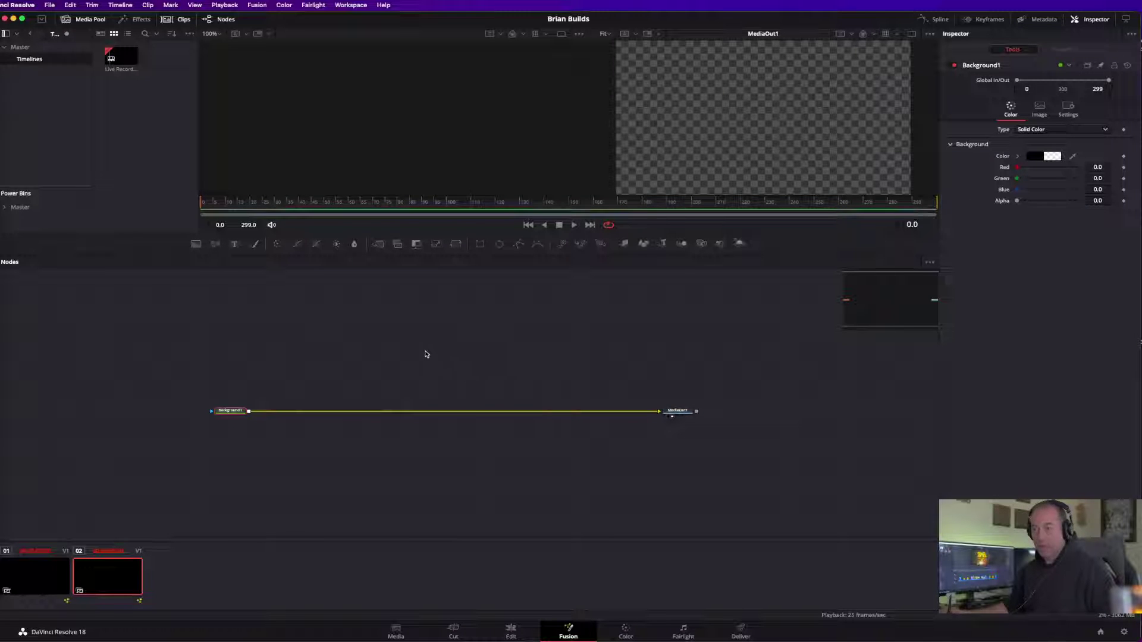
Merge a Text node over the background reading "LIVE STREAM" in red, size 0.1457, placed in the lower part of the frame.
drag(255, 267, 277, 410)
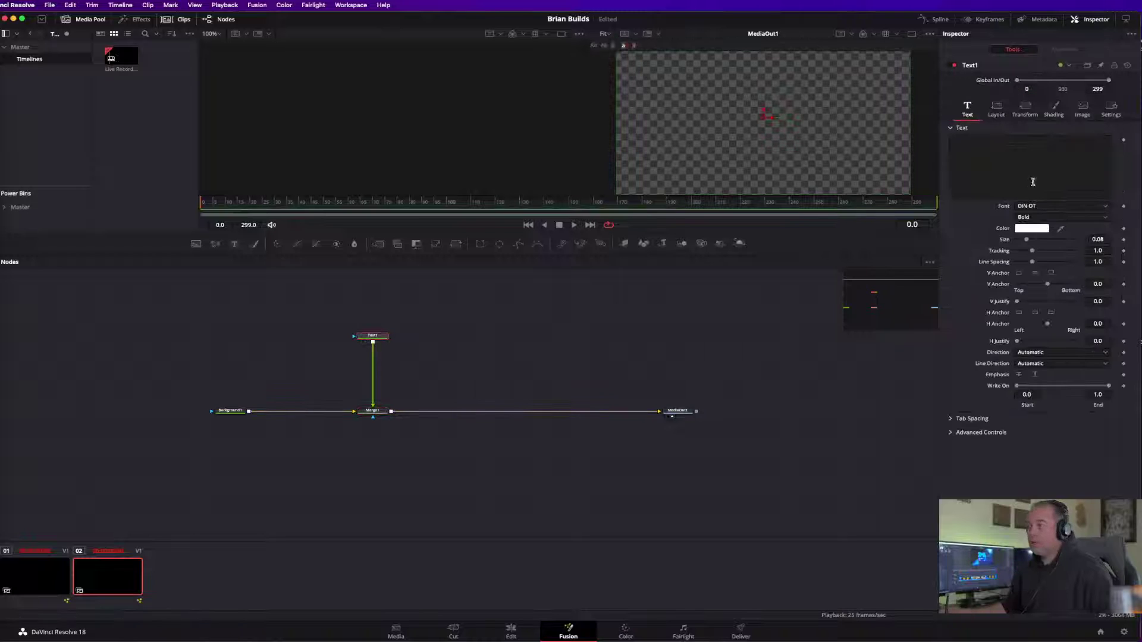
click(1014, 166)
text(live)
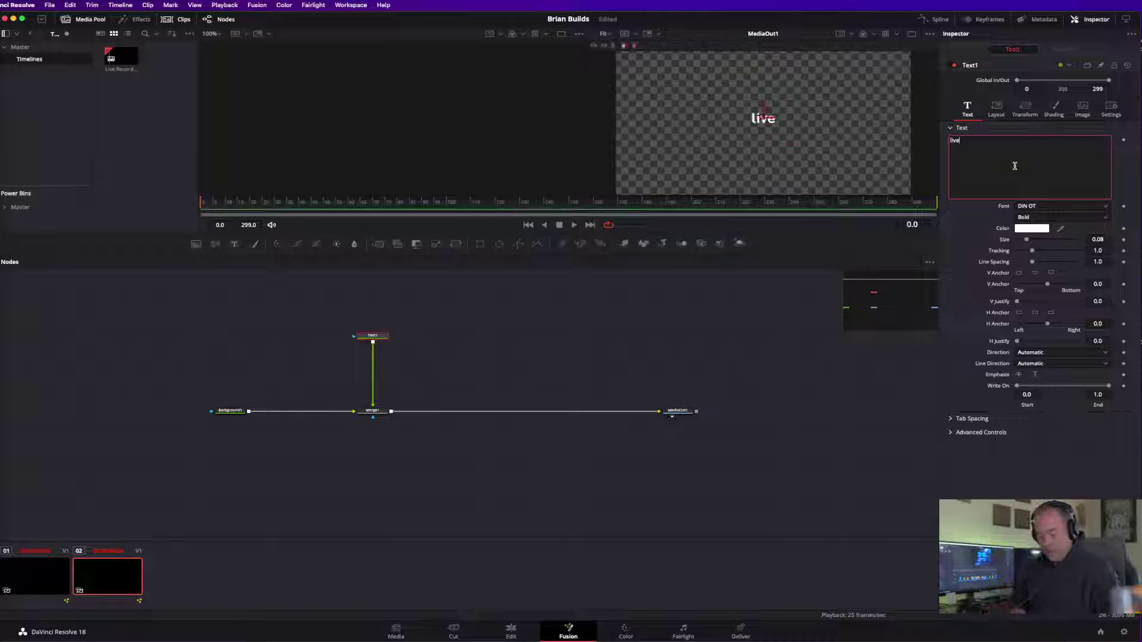
key(BackSpace)
key(BackSpace)
key(BackSpace)
key(BackSpace)
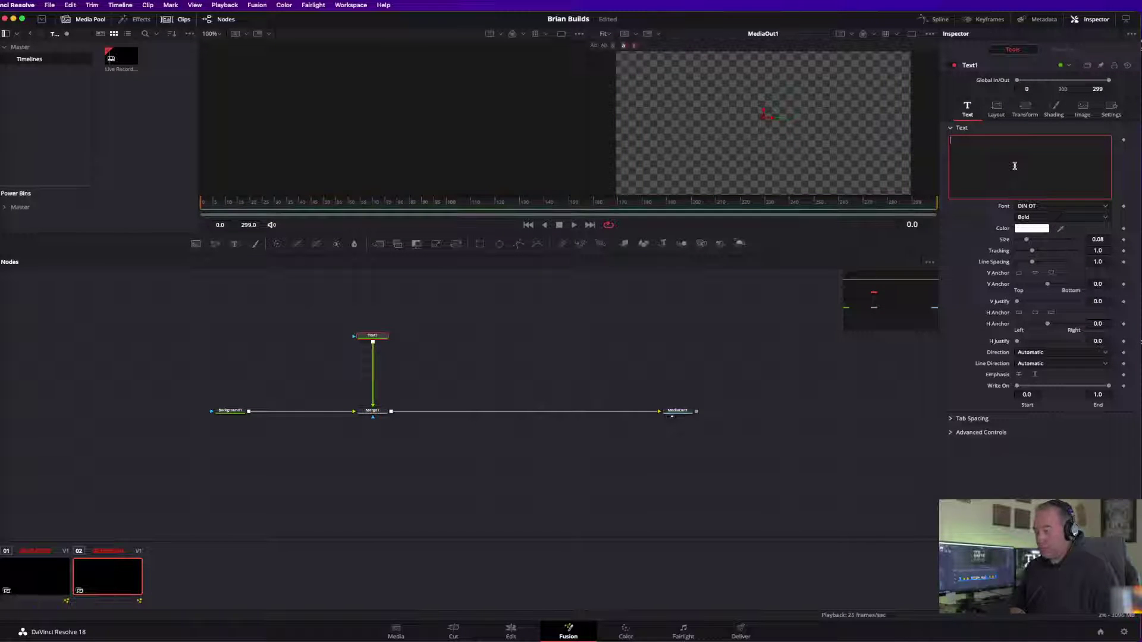
text(LIVE STREAM)
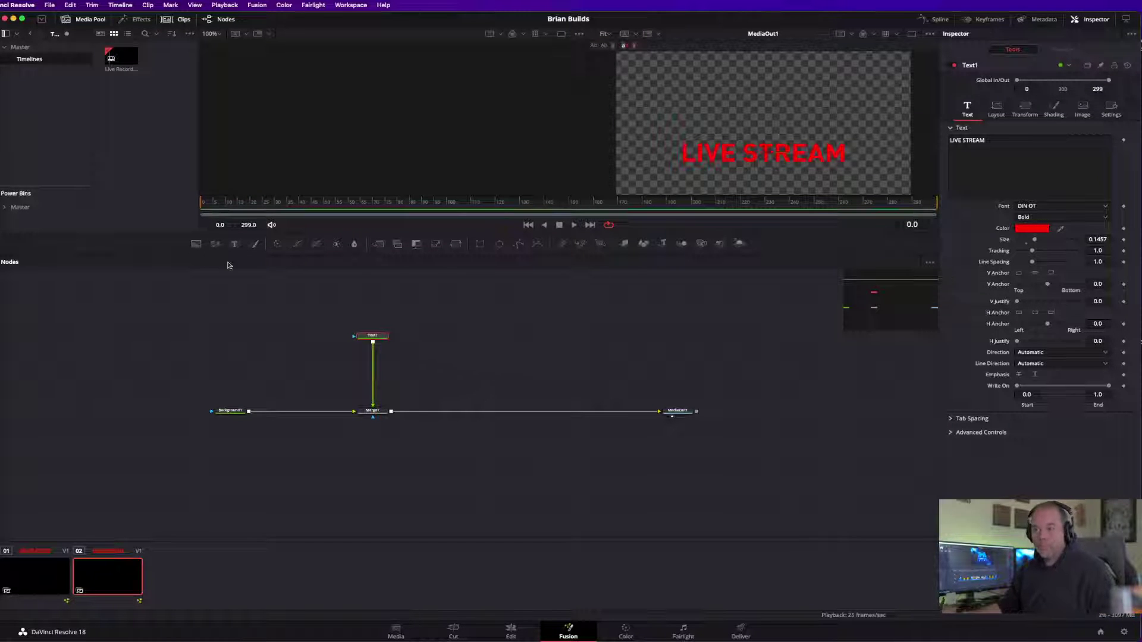
Paste a second Background node beside the text node and make it a bright red Solid Color.
key(ctrl+v)
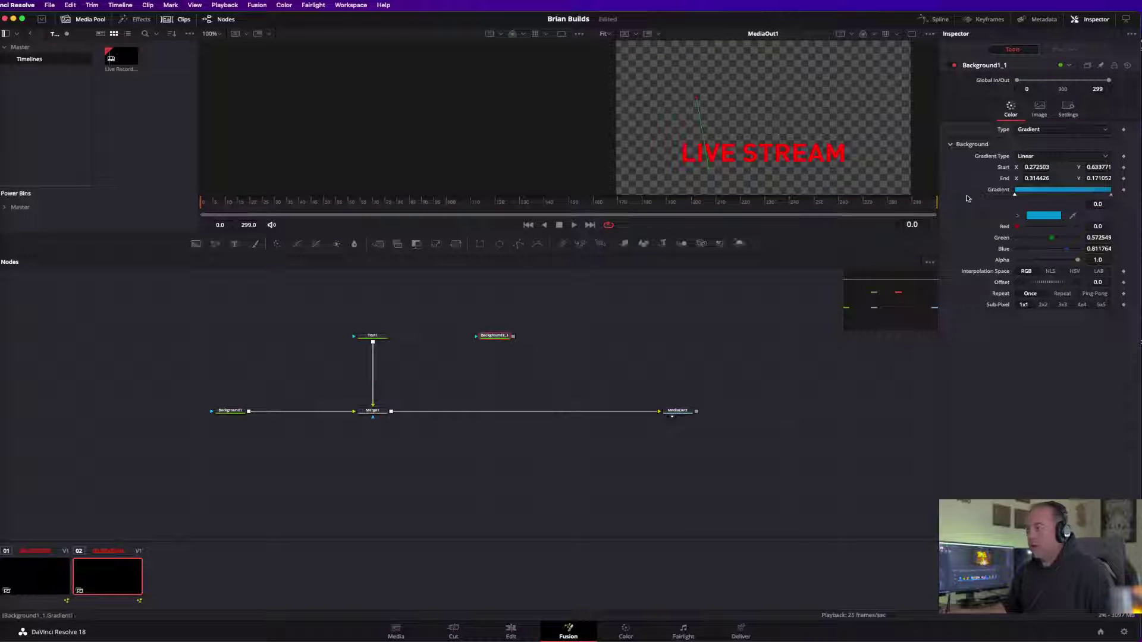
click(1045, 131)
click(1034, 139)
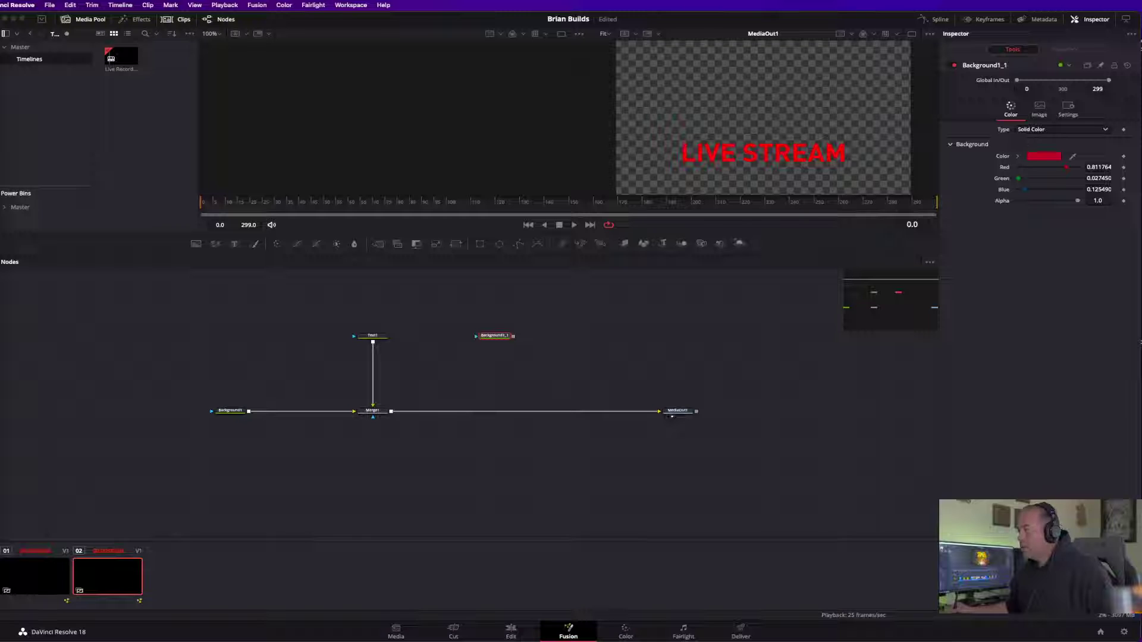
drag(835, 178, 839, 150)
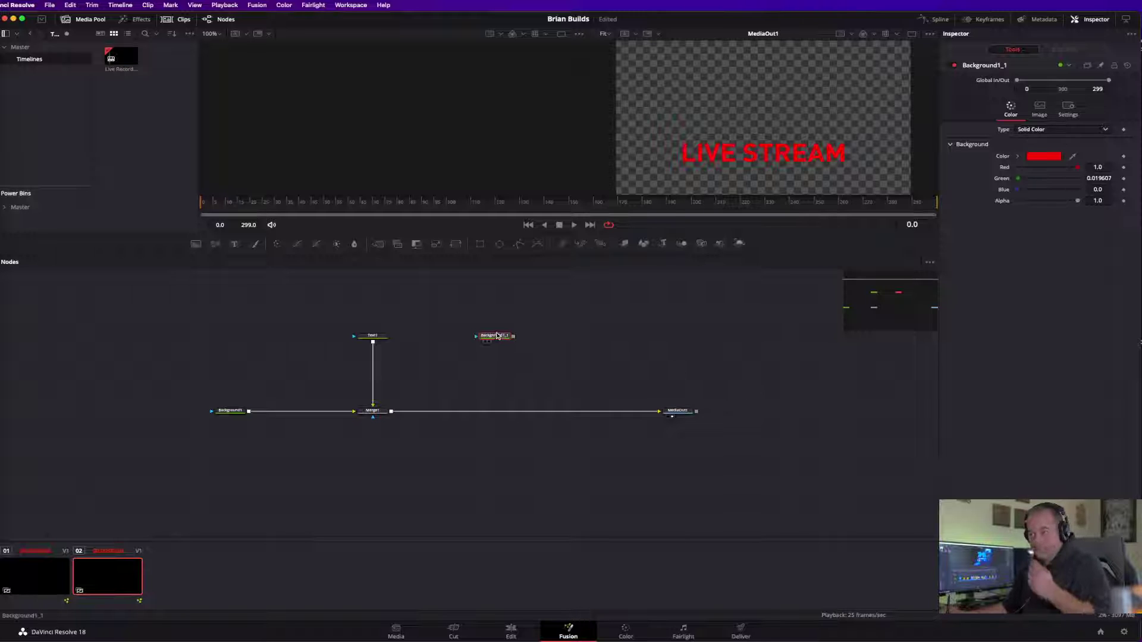
Mask the red background with an Ellipse, merge it with the text, and show the masked background in the first viewer.
click(499, 245)
drag(501, 316, 374, 342)
click(503, 337)
key(1)
drag(532, 336, 372, 361)
click(506, 359)
scroll(508, 359, up, 2)
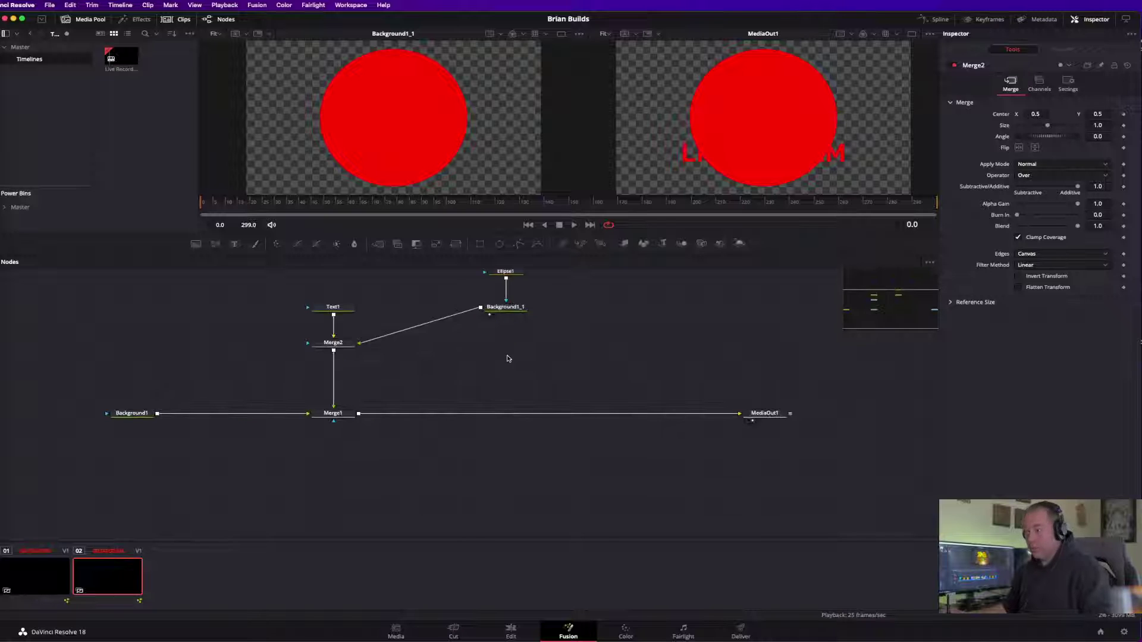
scroll(812, 329, left, 5)
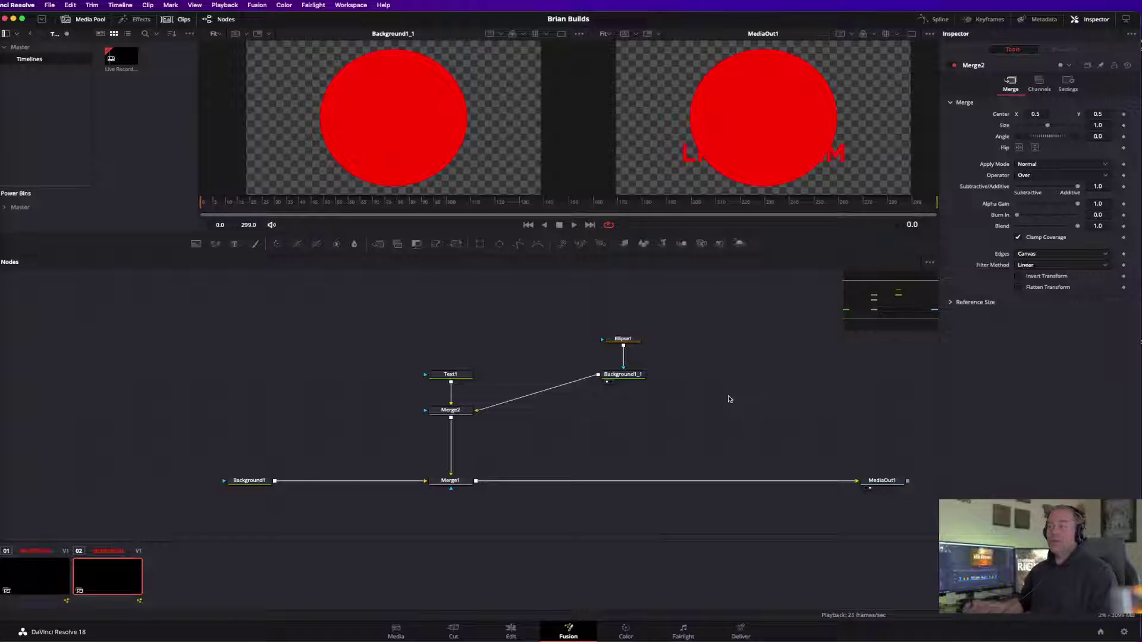
Link the ellipse's height to its width with an expression and set the width to 0.067.
click(630, 339)
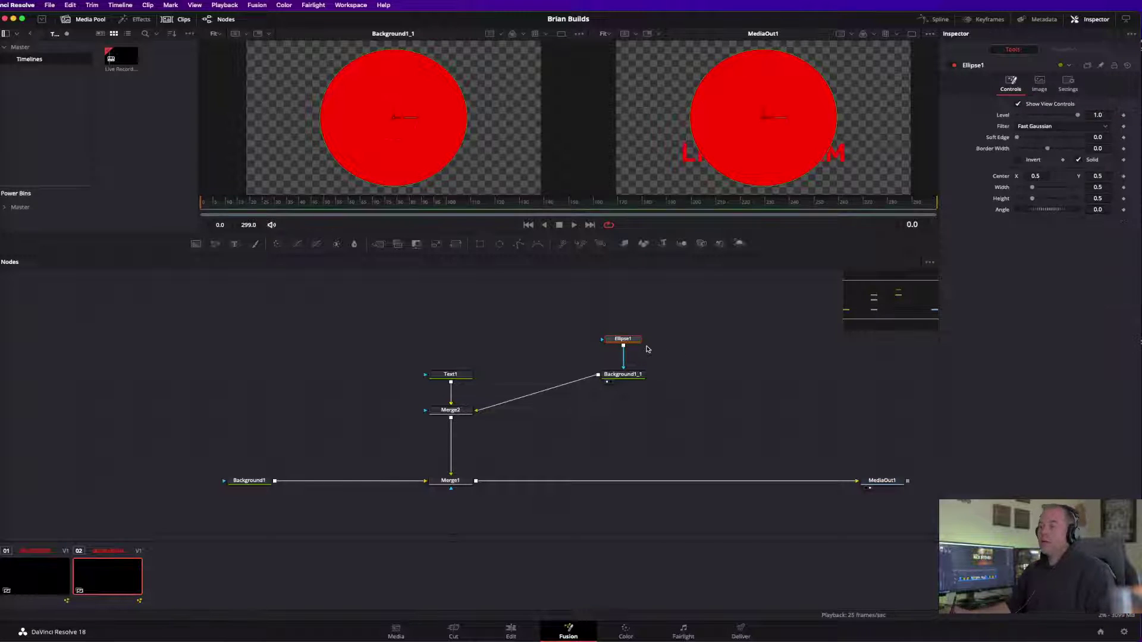
right_click(997, 198)
click(1021, 302)
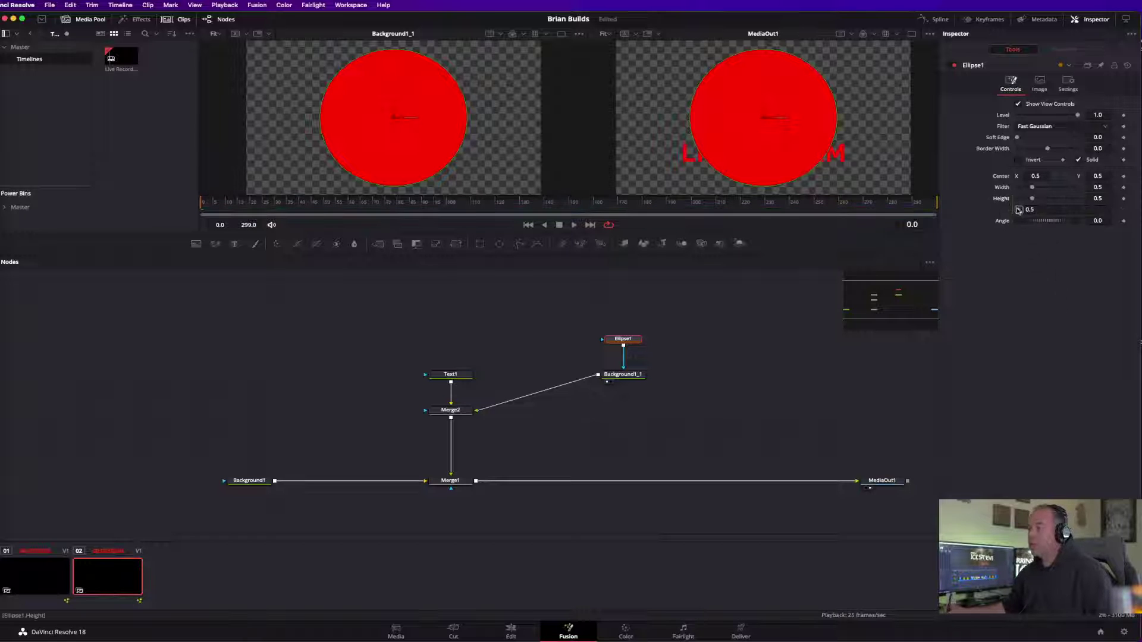
drag(1004, 188, 1021, 187)
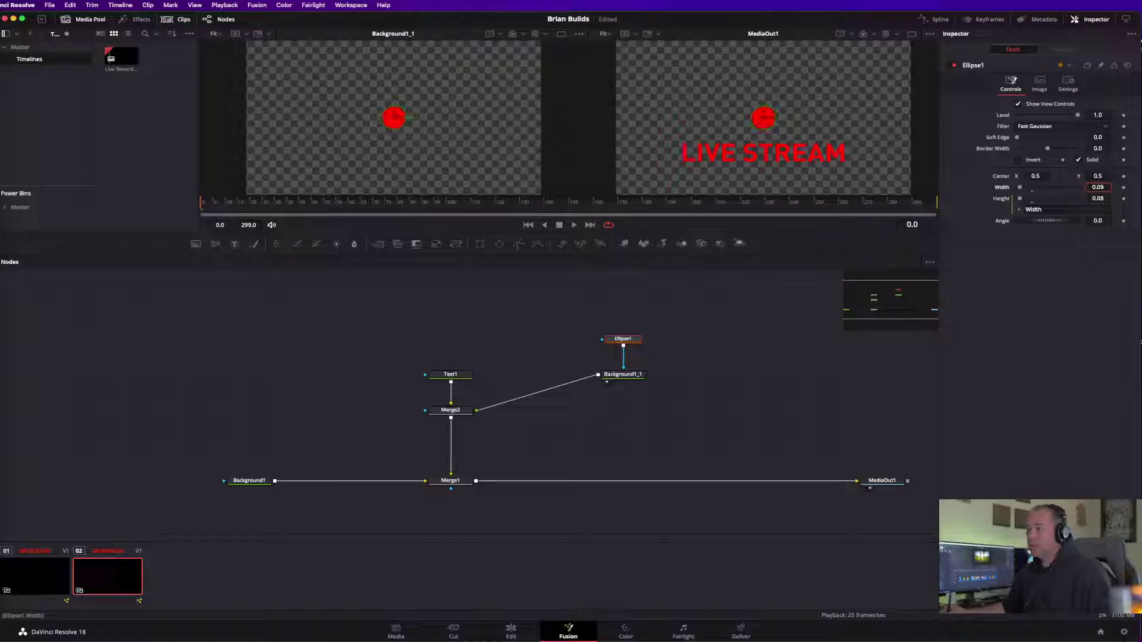
drag(1100, 187, 1103, 187)
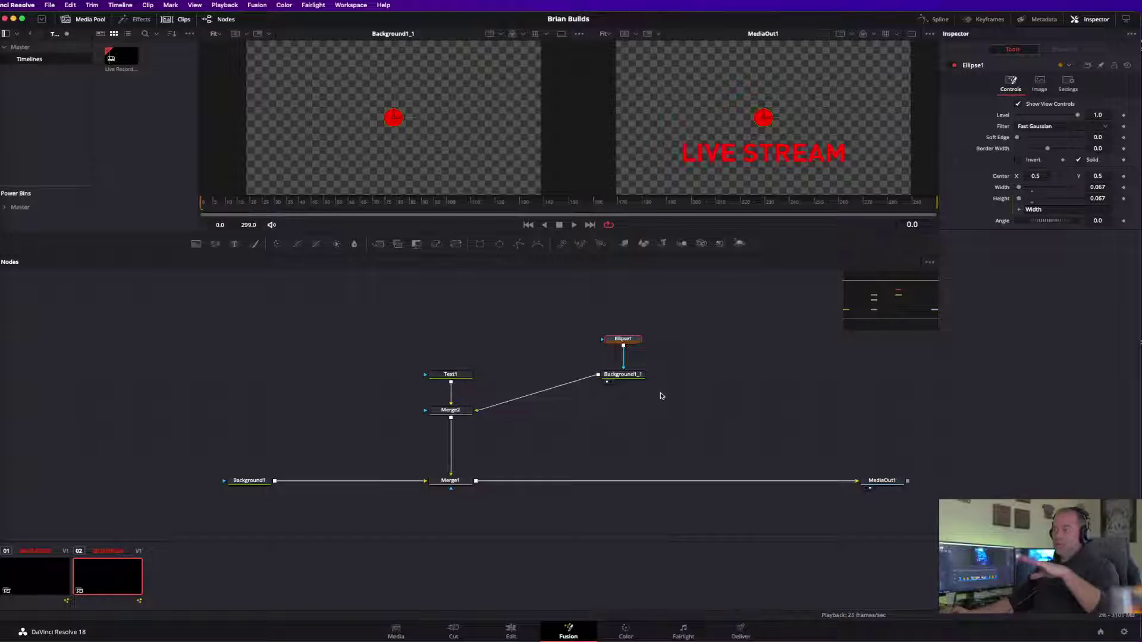
Paste a copy of the ellipse between Ellipse1 and the red background, with its Paint Mode set to Subtract.
drag(629, 341, 632, 311)
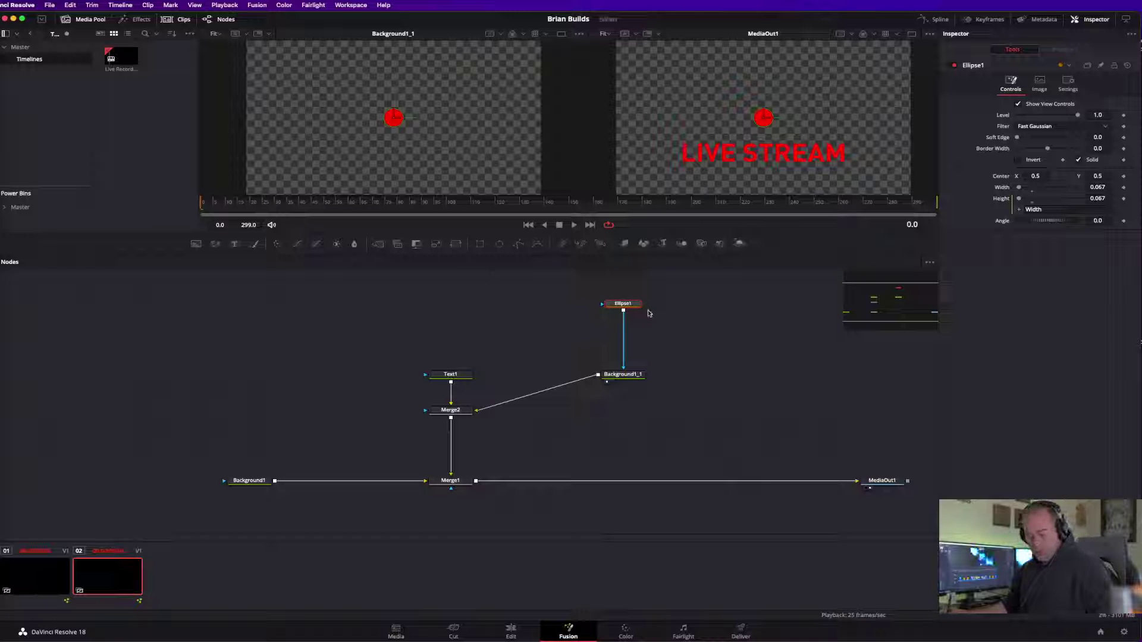
key(ctrl+v)
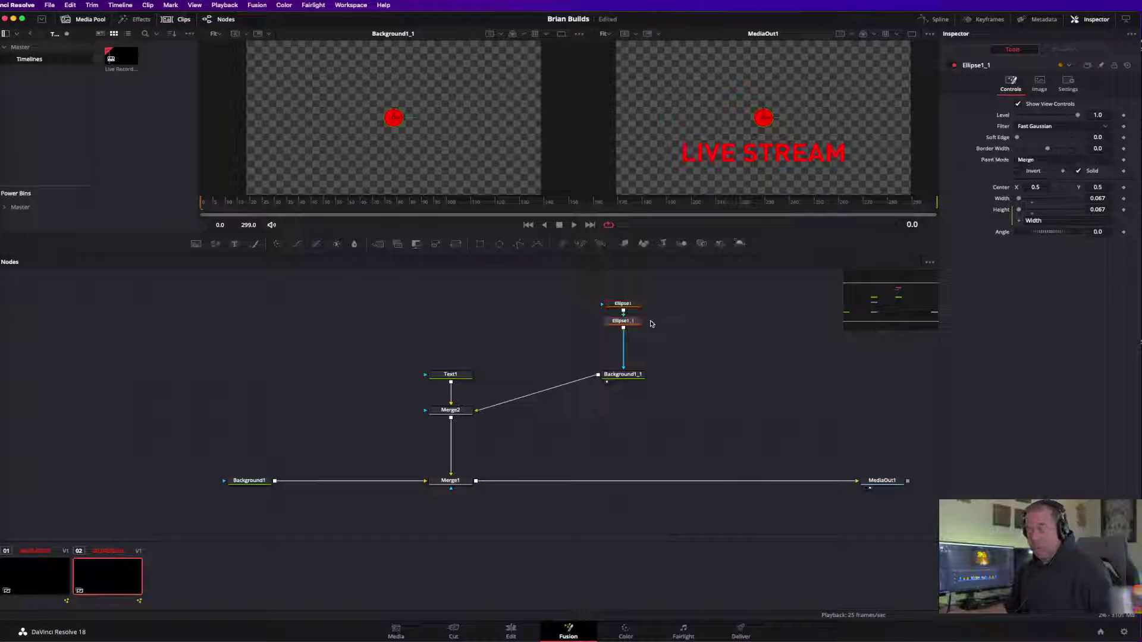
drag(625, 322, 625, 339)
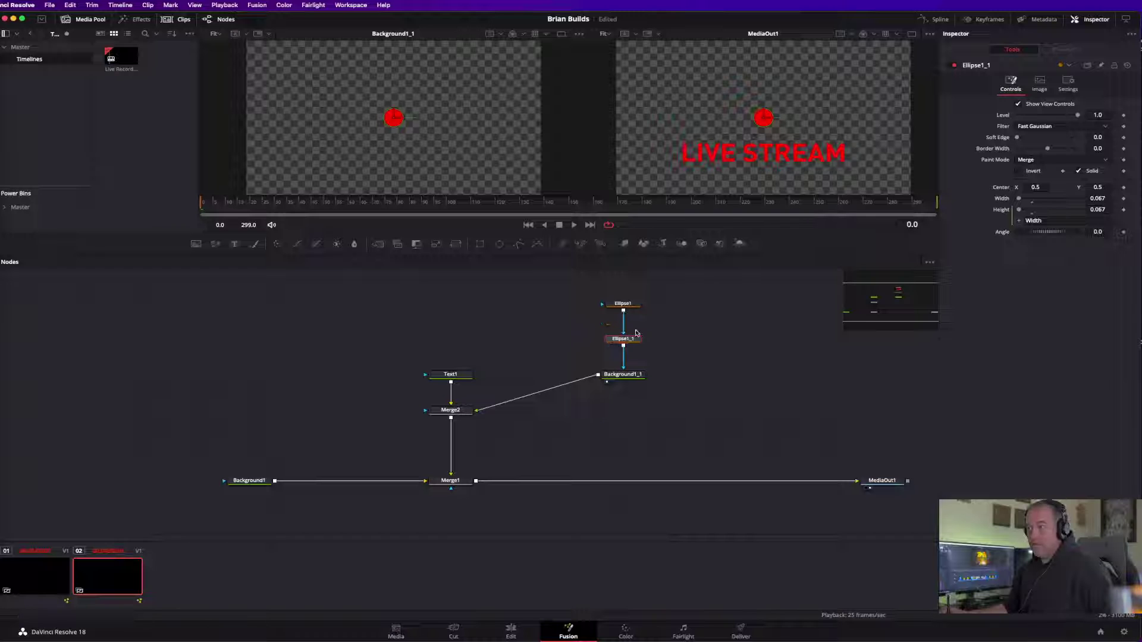
click(1046, 159)
click(1027, 191)
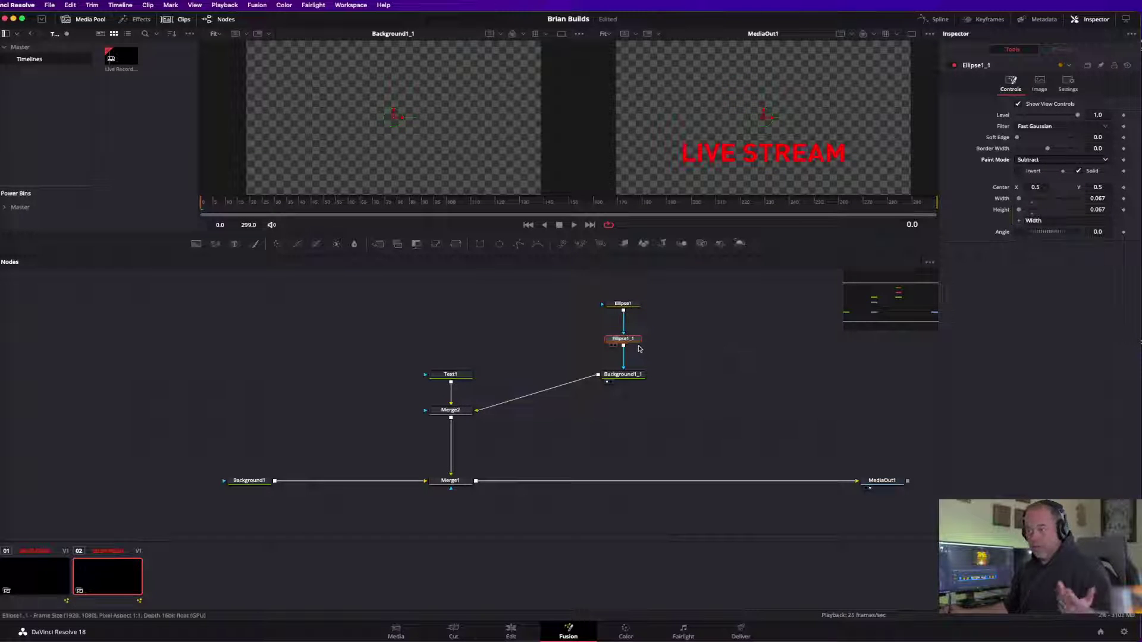
drag(634, 340, 634, 330)
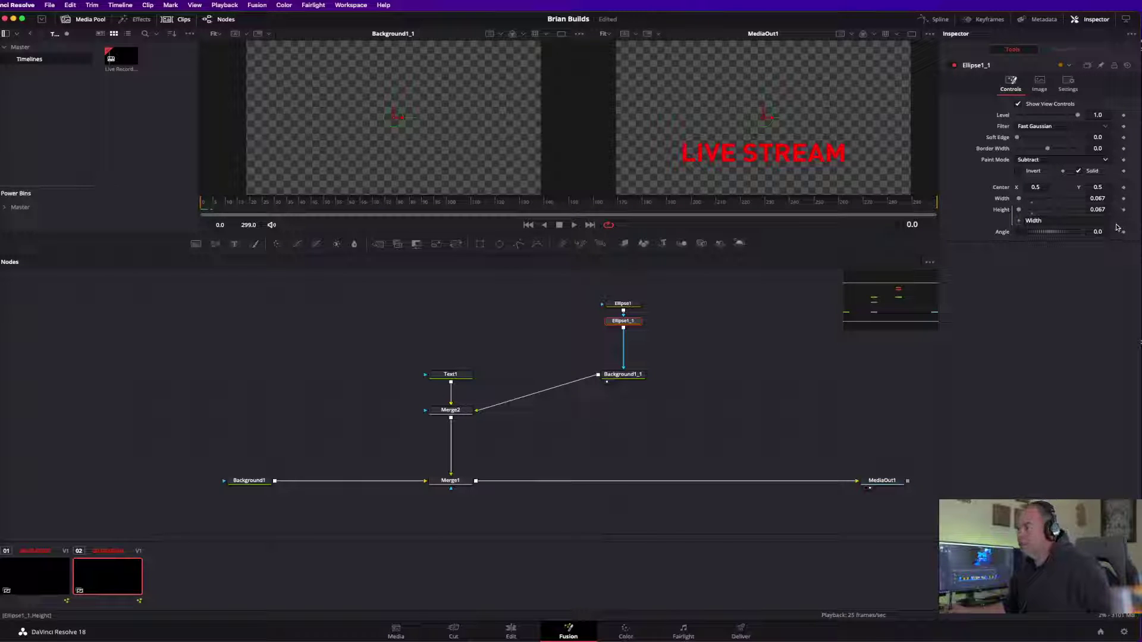
Keyframe the subtracting ellipse's width from 0 at frame 0 to 0.067 at frame 15, and scrub through the animation.
click(1122, 198)
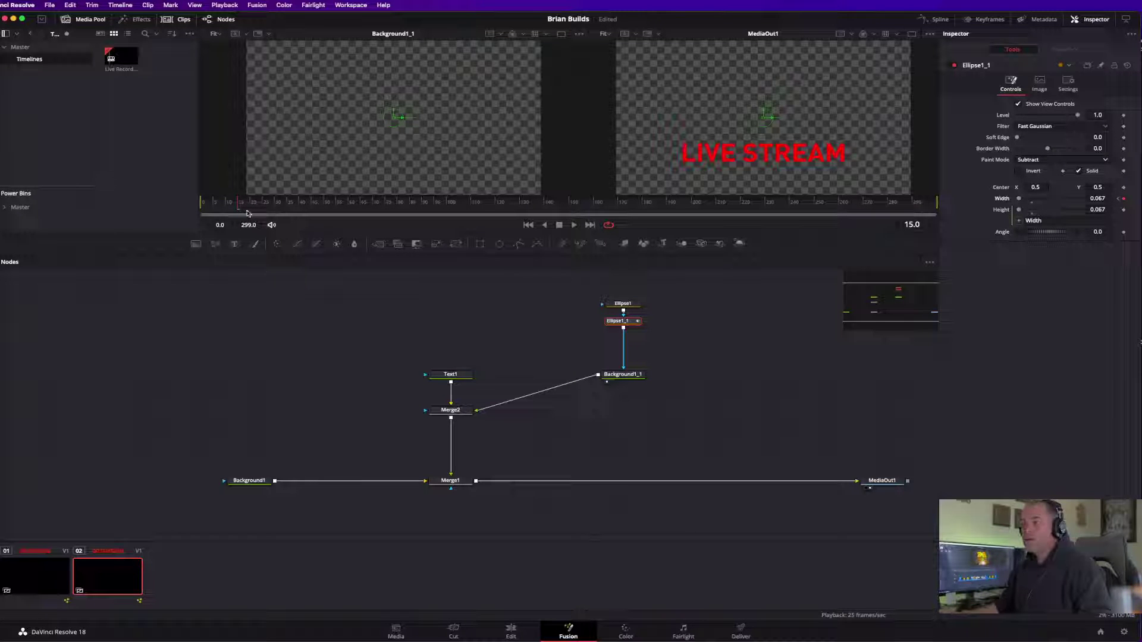
click(1017, 199)
click(211, 205)
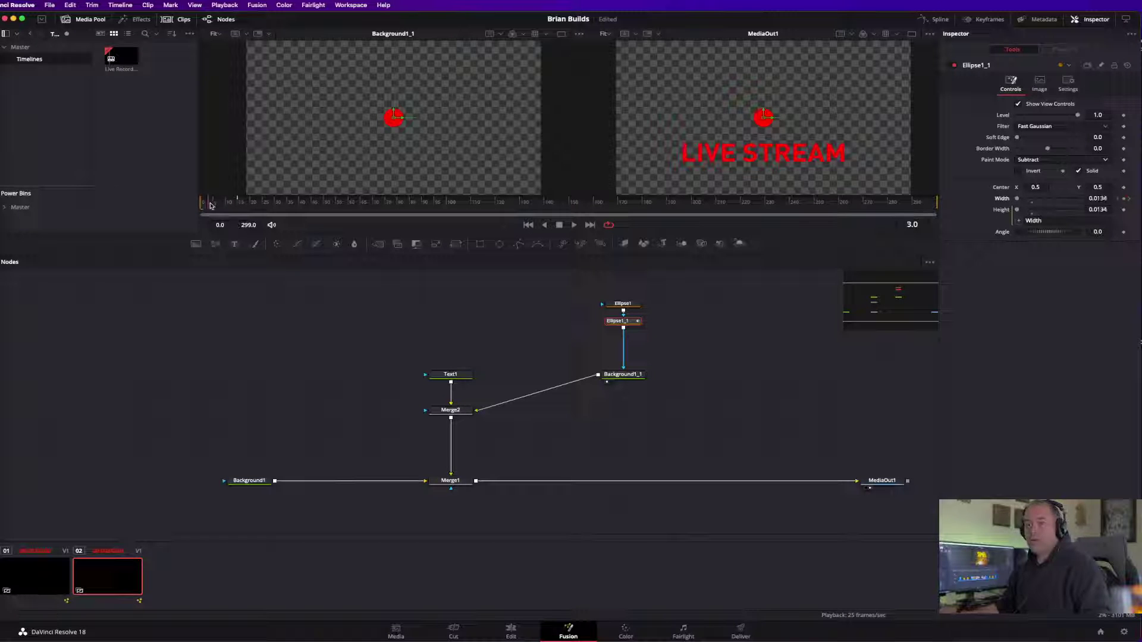
drag(211, 205, 242, 208)
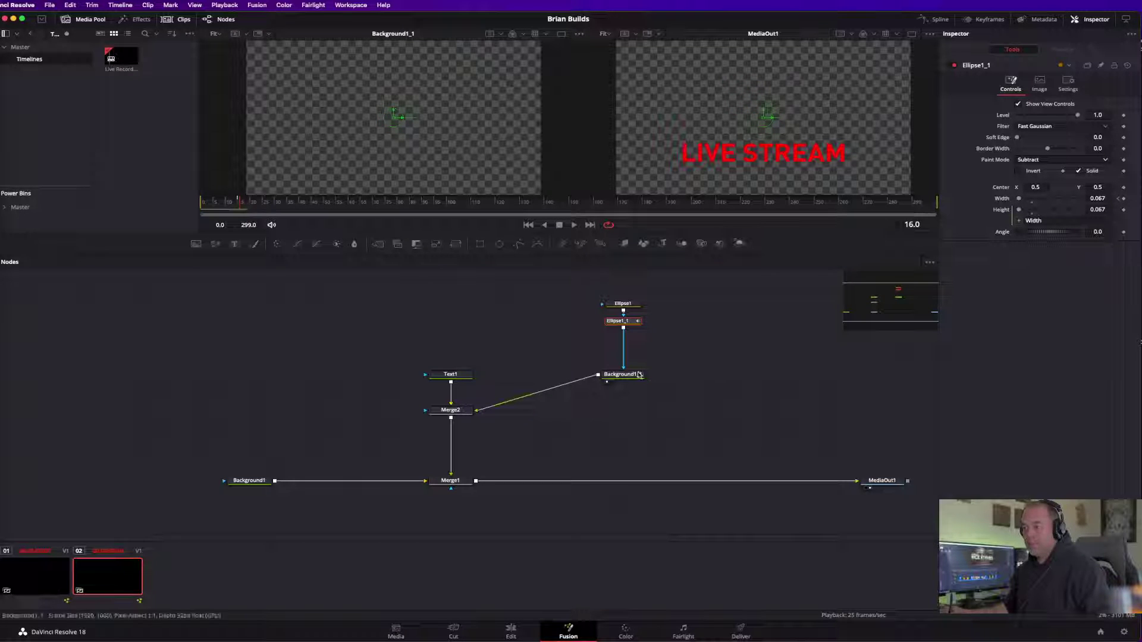
Duplicate Ellipse1 and the red background, connect the copies, merge them over Merge2's output, and show the new merge in the first viewer.
click(681, 323)
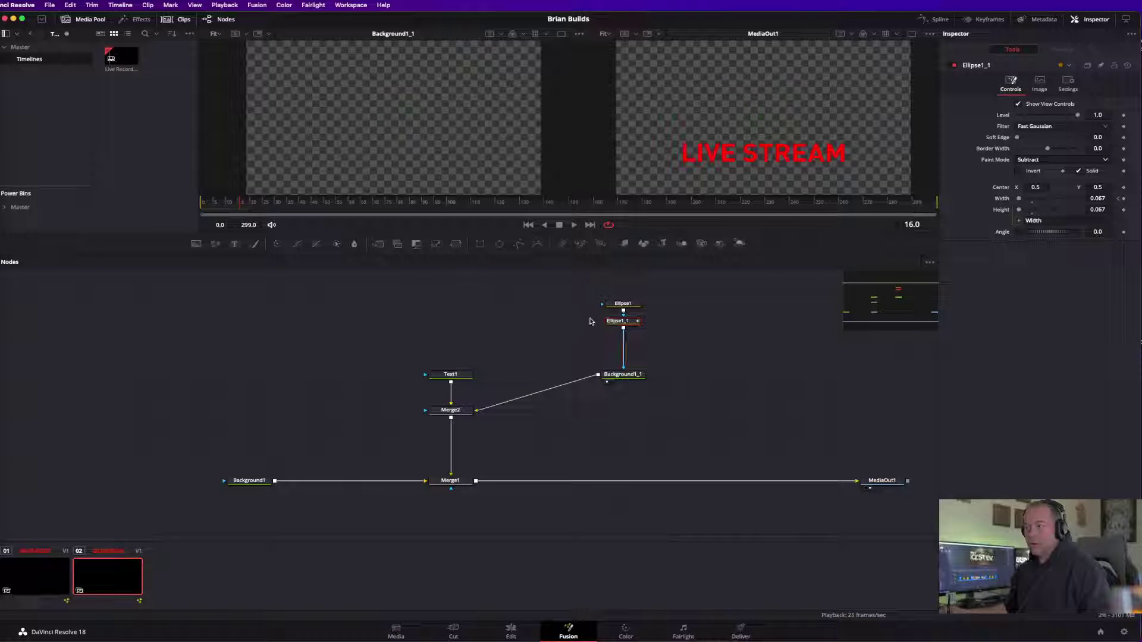
click(621, 304)
key(ctrl+v)
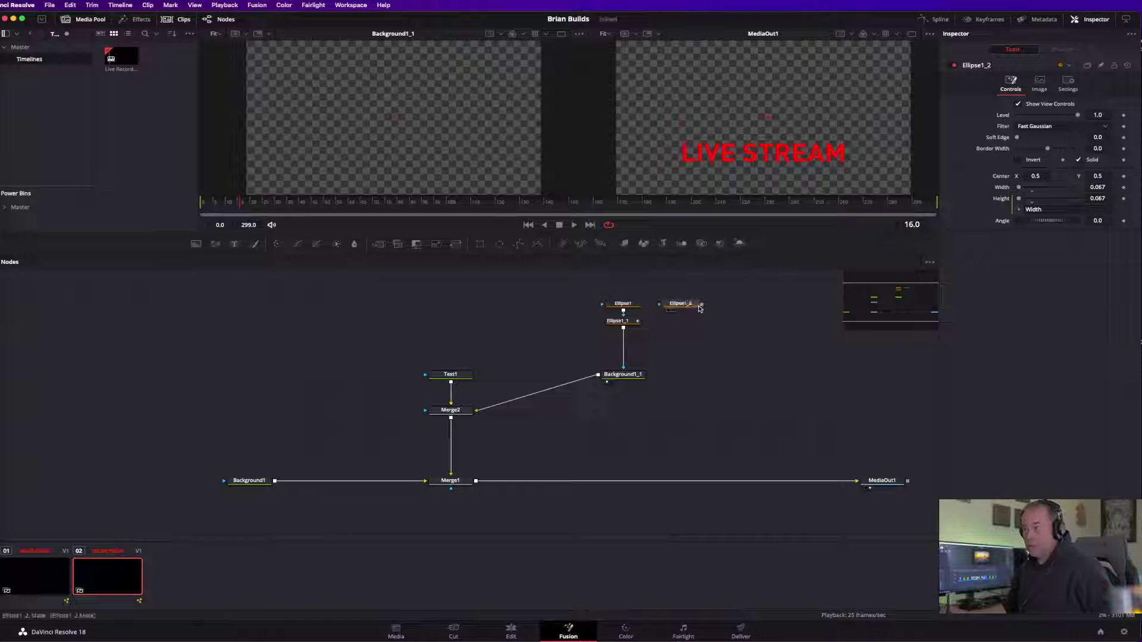
mouse_move(701, 304)
mouse_down()
mouse_move(616, 387)
mouse_move(642, 393)
mouse_move(604, 376)
mouse_move(622, 339)
mouse_up()
key(ctrl+z)
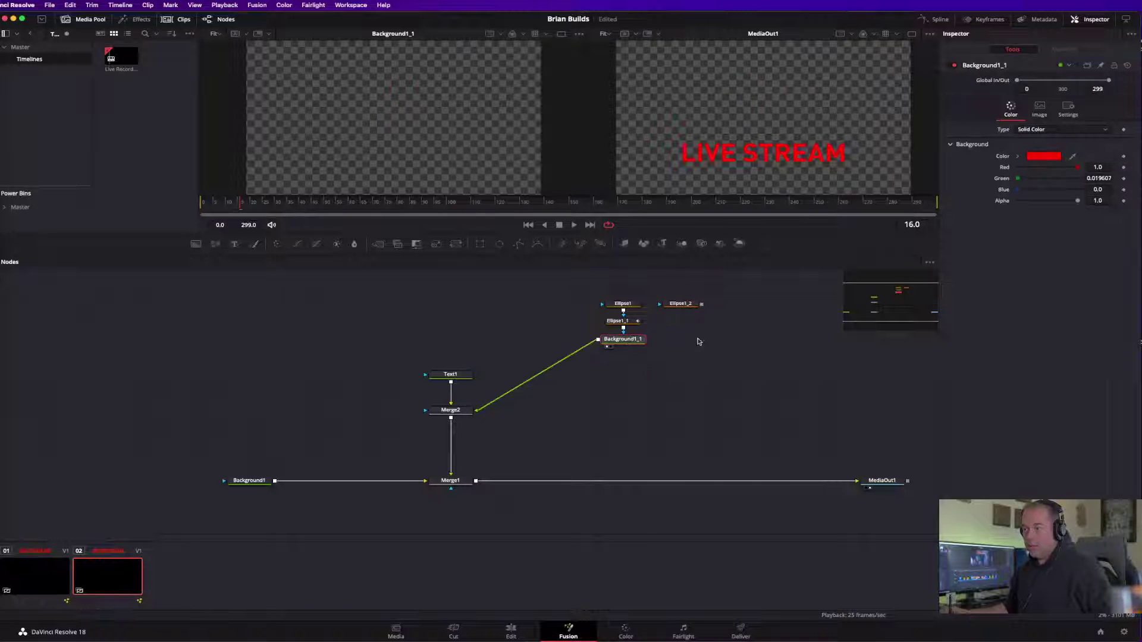
key(ctrl+v)
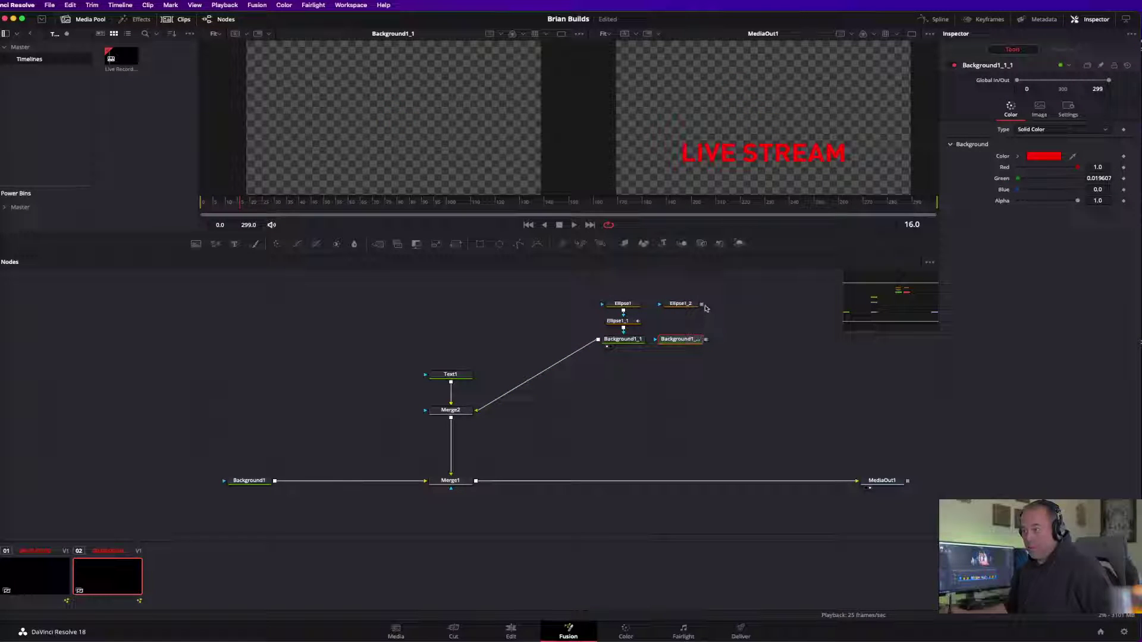
drag(705, 308, 456, 417)
key(1)
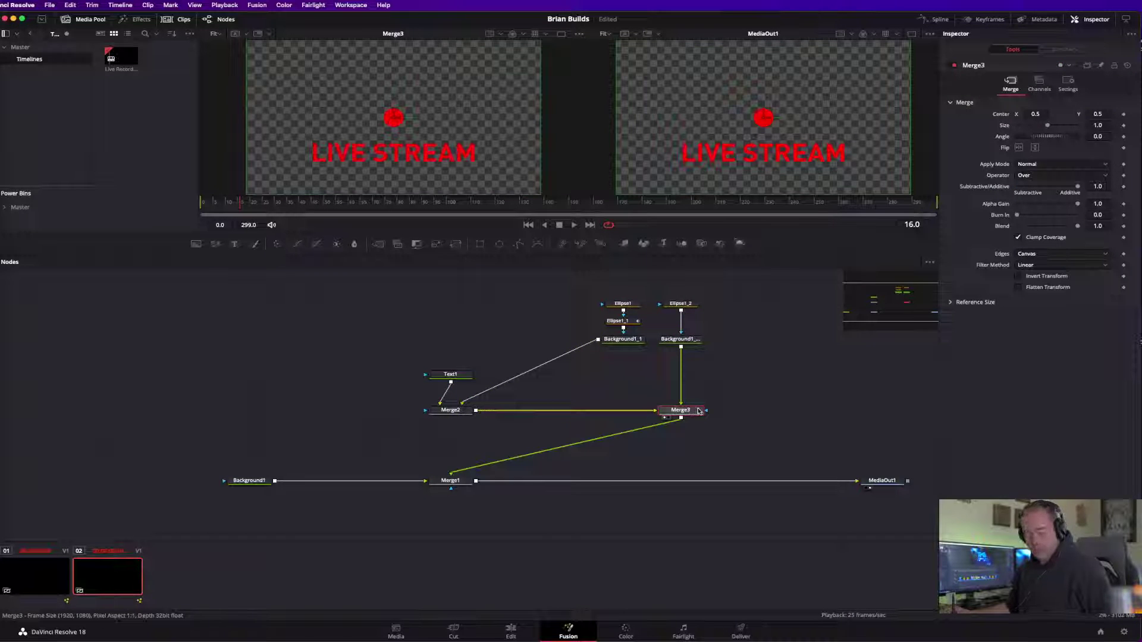
Set the border width of the duplicated ellipse, Ellipse1_2, to 0.015.
click(681, 304)
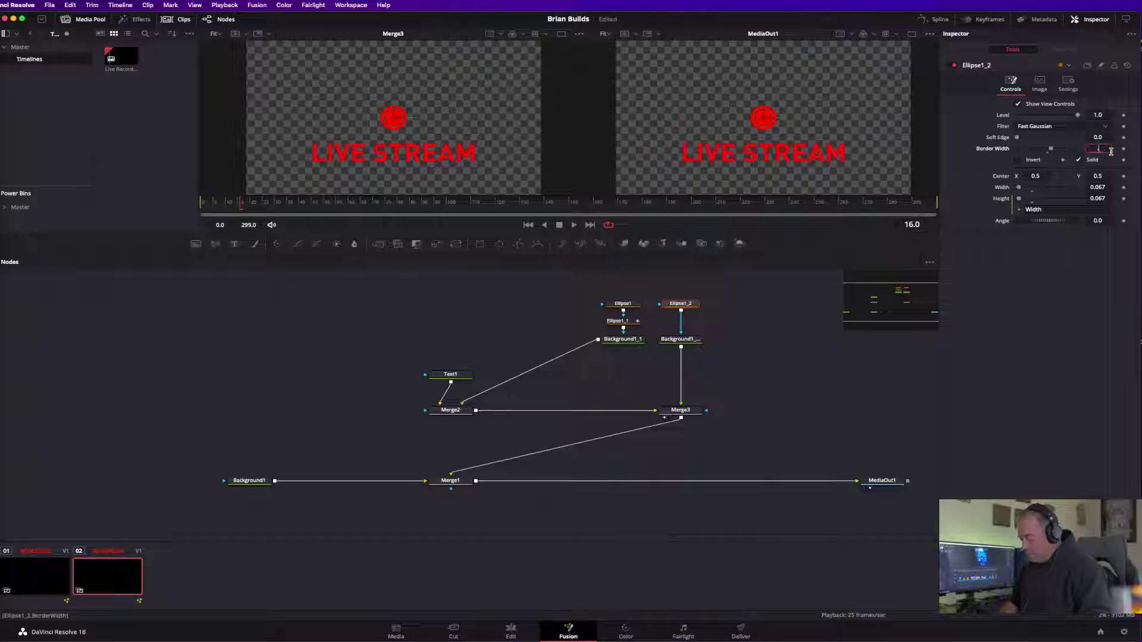
key(Tab)
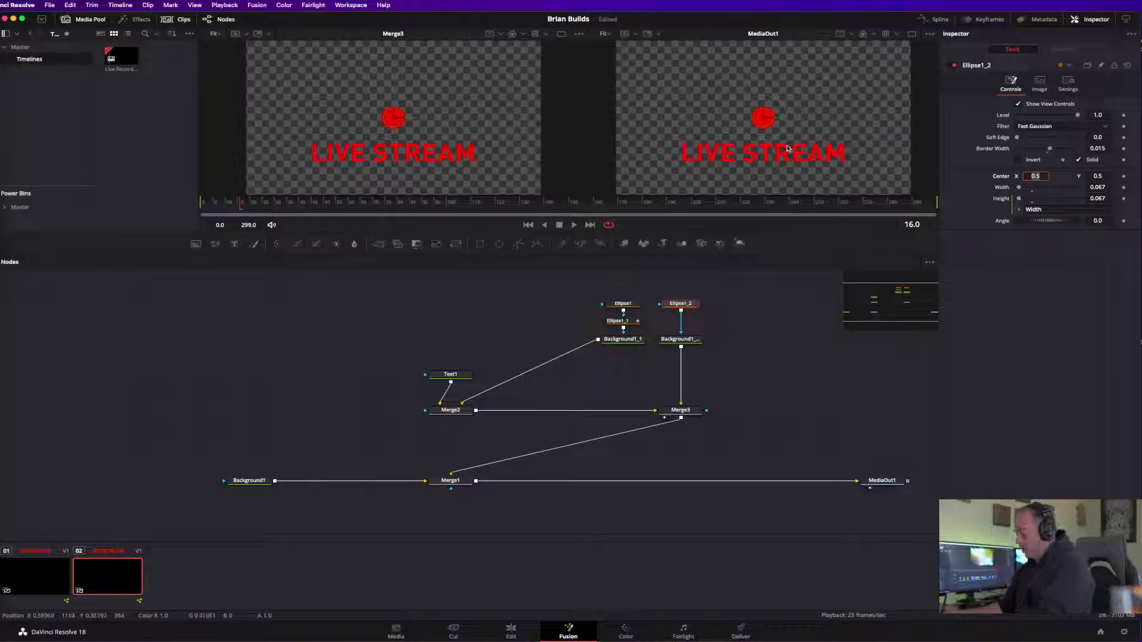
scroll(902, 167, up, 2)
scroll(902, 167, left, 3)
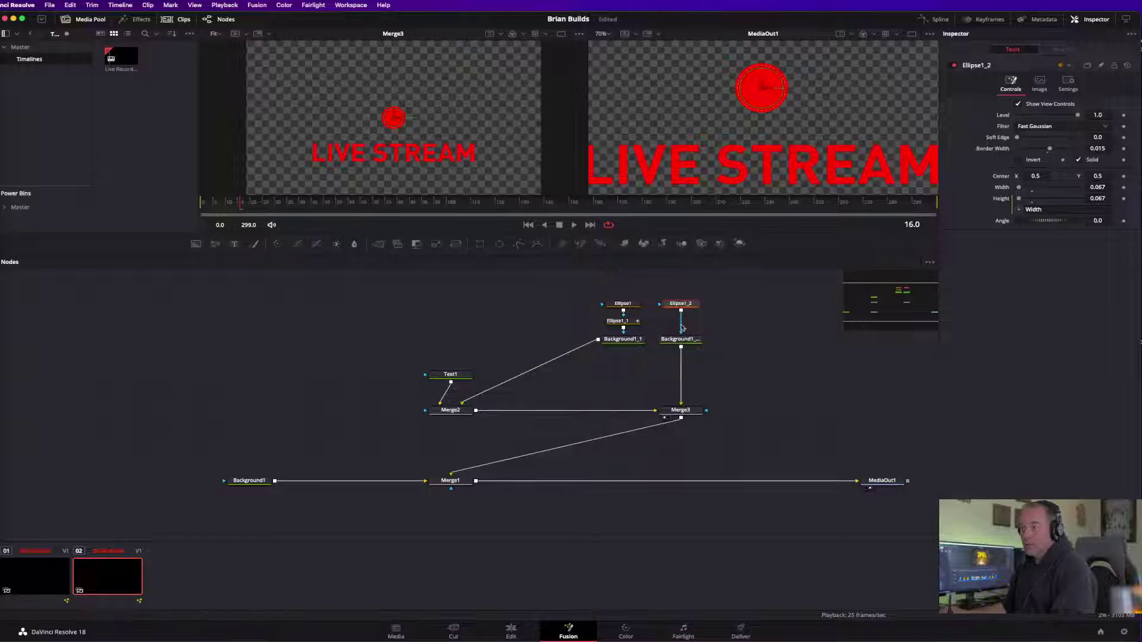
Paste a copy of the subtracting ellipse Ellipse1_1 between Ellipse1_2 and its duplicated red background.
click(620, 321)
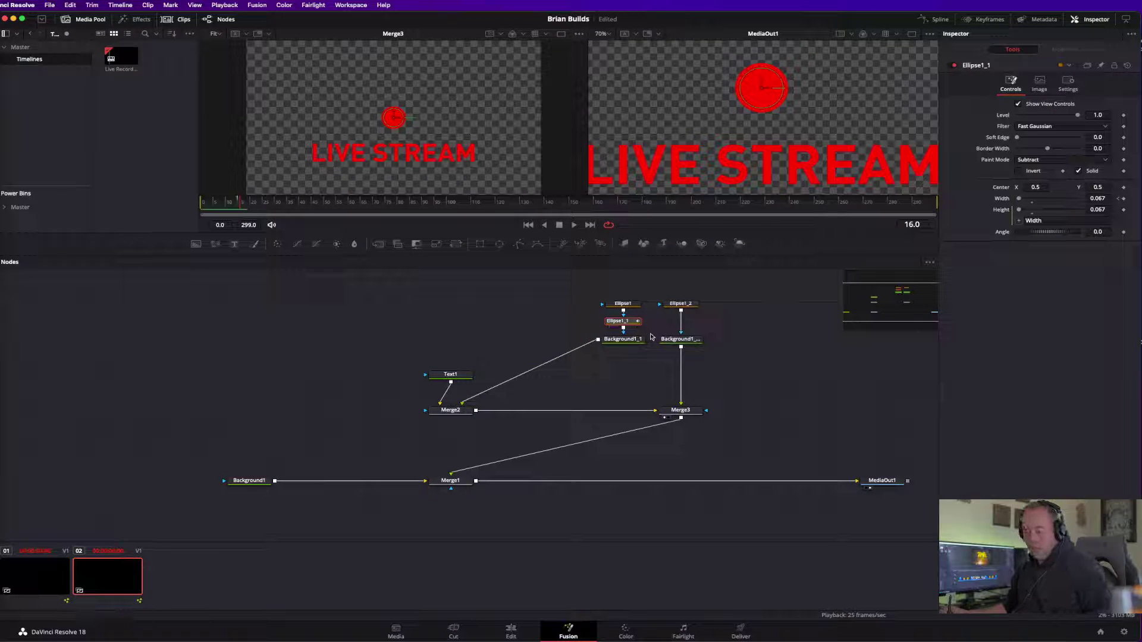
click(686, 305)
key(ctrl+v)
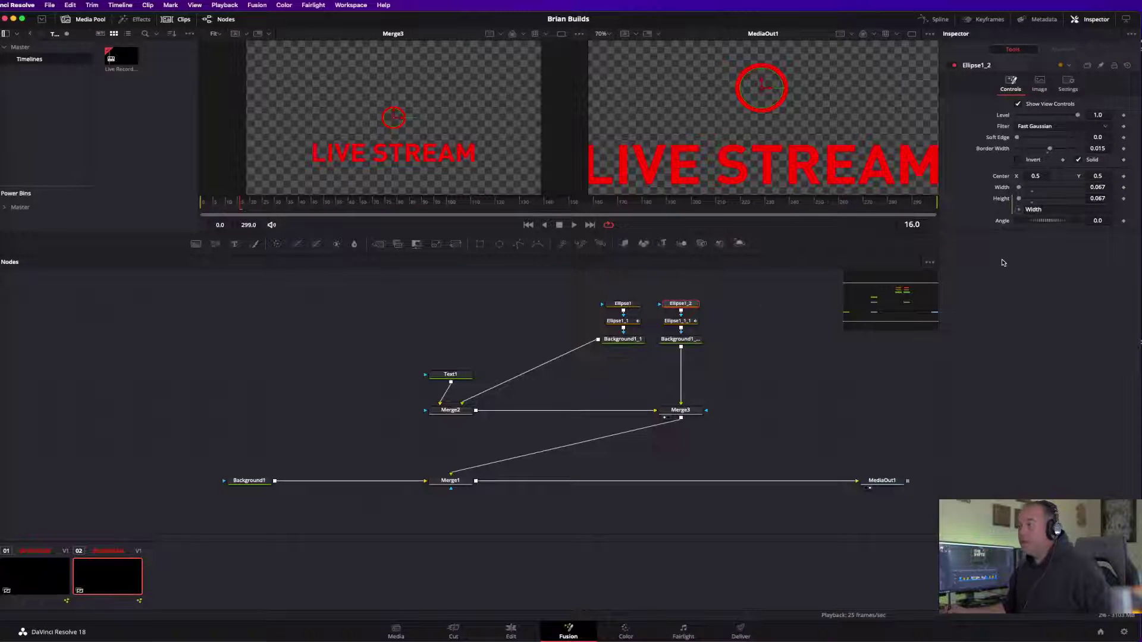
Set the border width of Ellipse1_2 to 0.01.
click(1106, 148)
key(BackSpace)
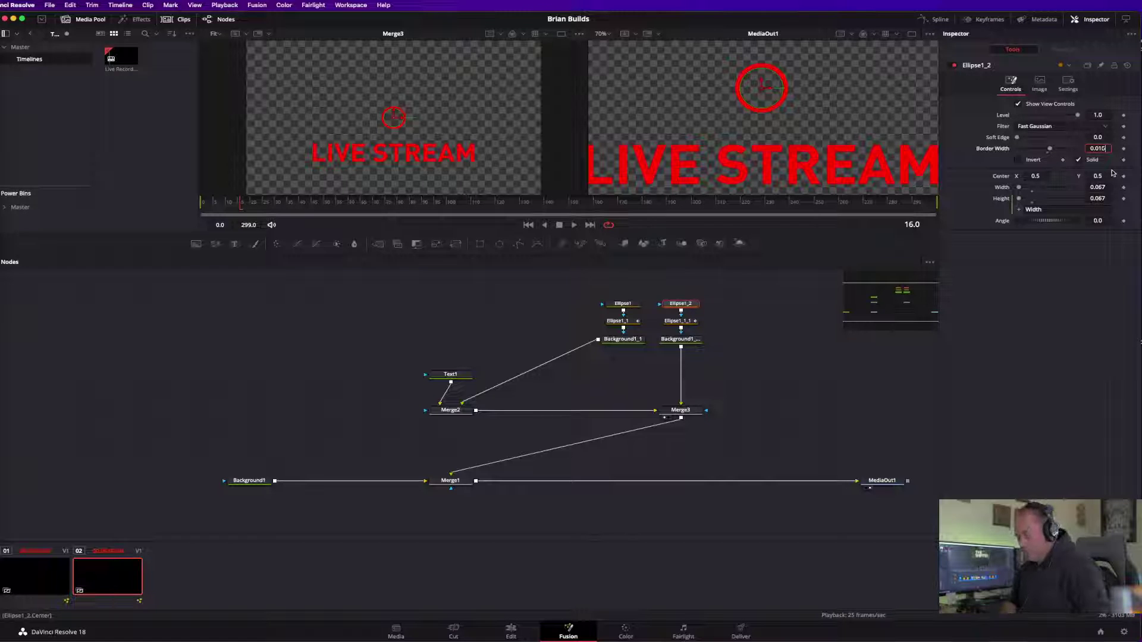
key(Tab)
click(1030, 290)
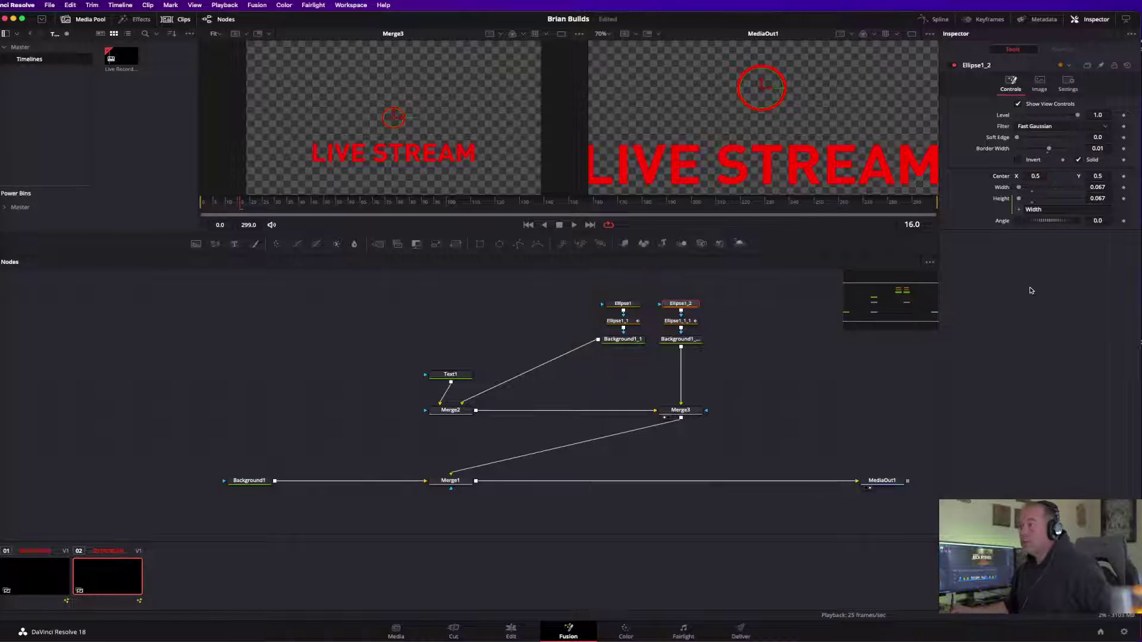
Add a Transform node after the duplicated red background and set its size to 1.15.
click(688, 341)
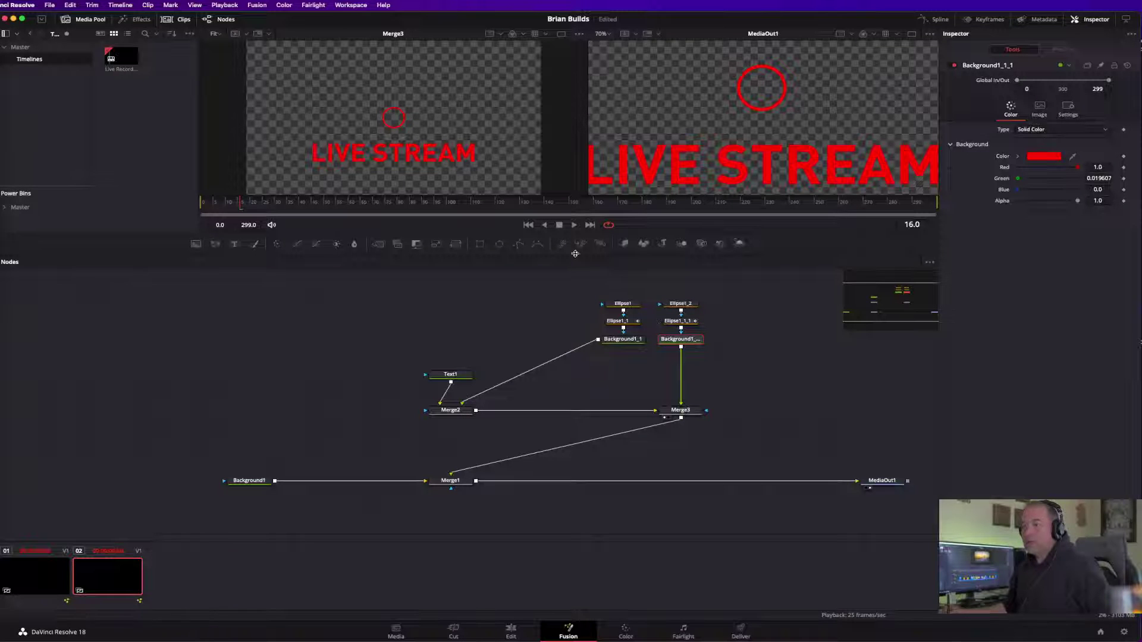
click(456, 244)
click(1097, 146)
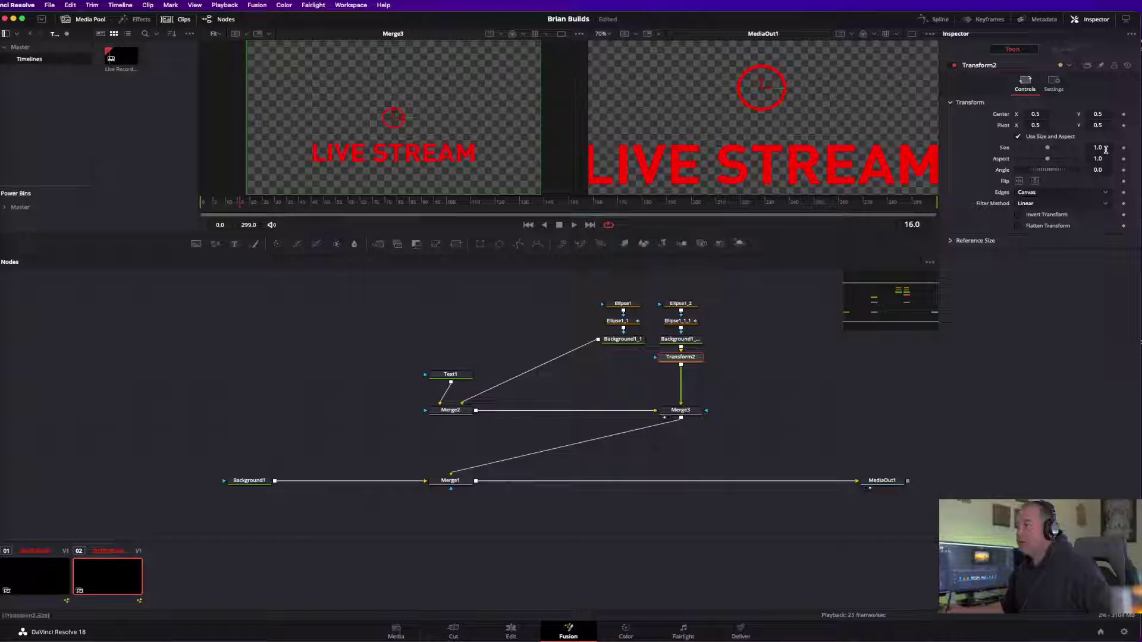
text(1.15)
key(Tab)
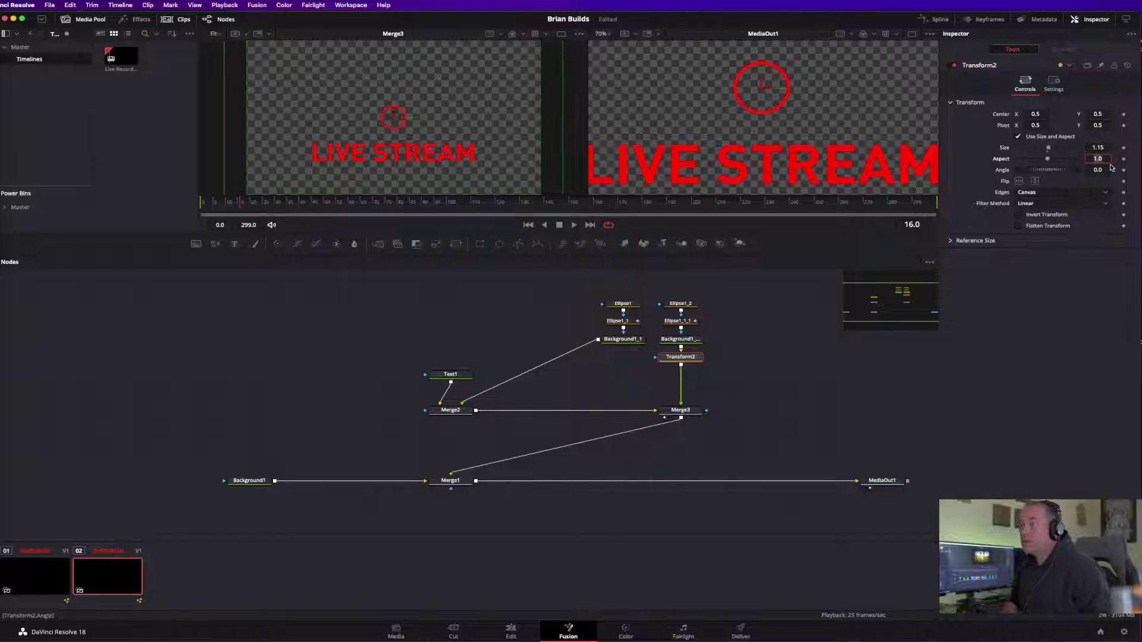
Show Merge2 in the first viewer and scrub back to frame 0 to compare the ring with the inner circle.
click(684, 411)
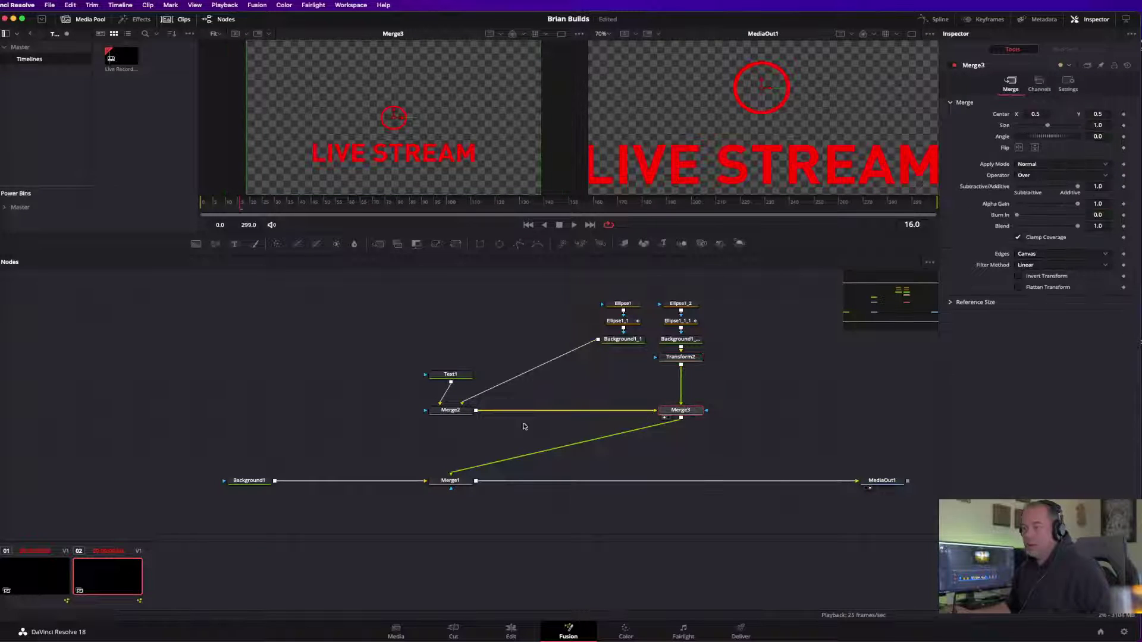
click(451, 412)
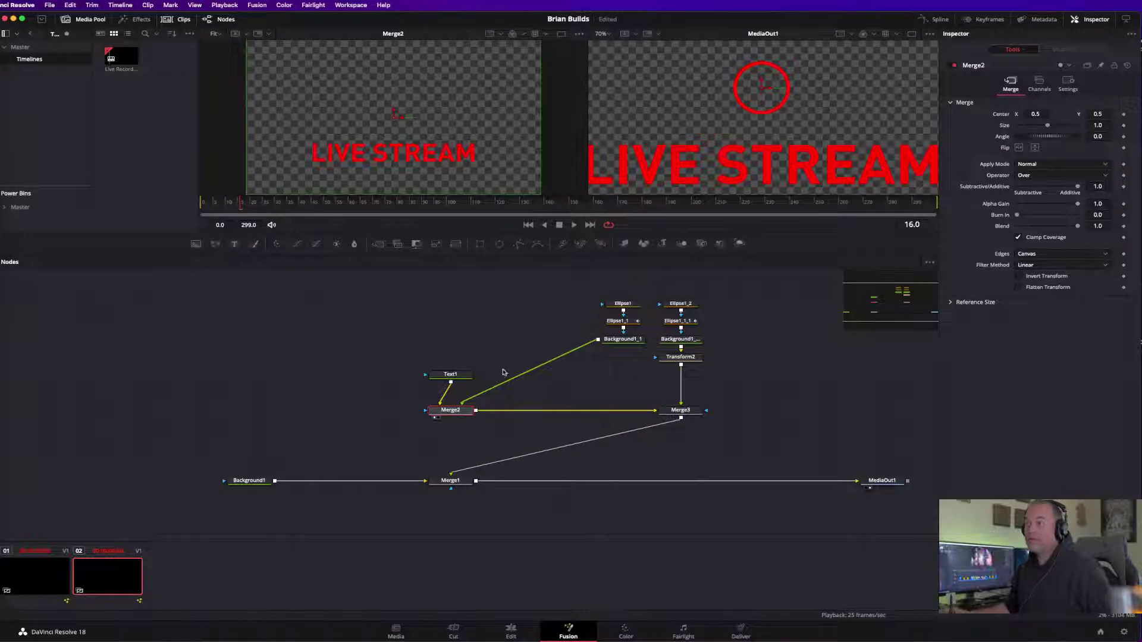
drag(233, 204, 195, 206)
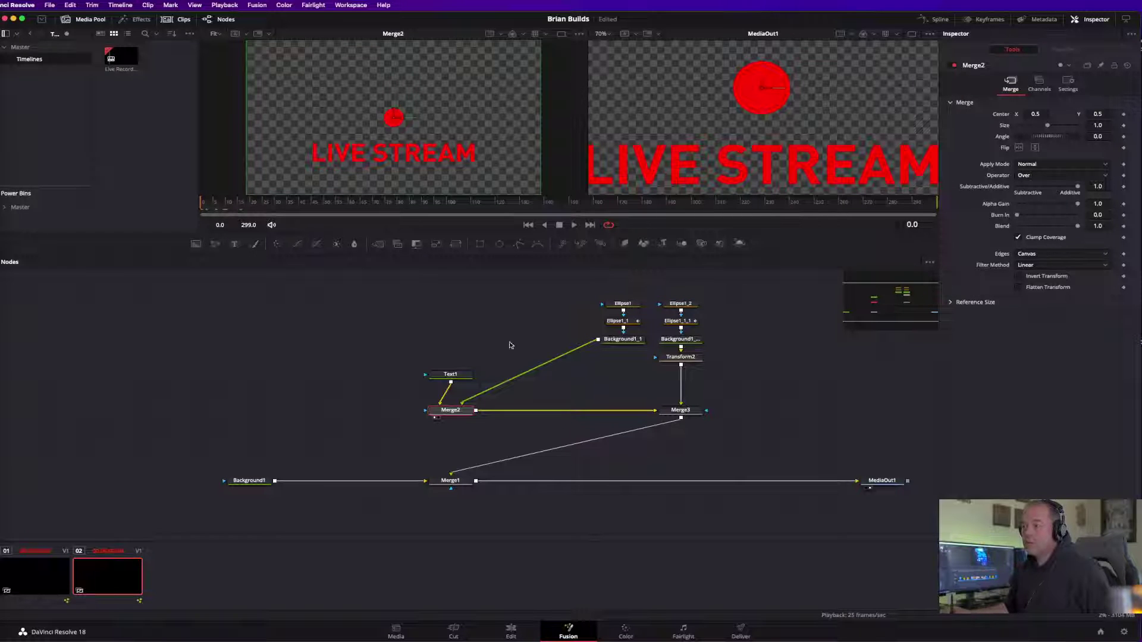
Set the size of Transform2 to 1.2.
click(680, 357)
click(1106, 146)
text(1.2)
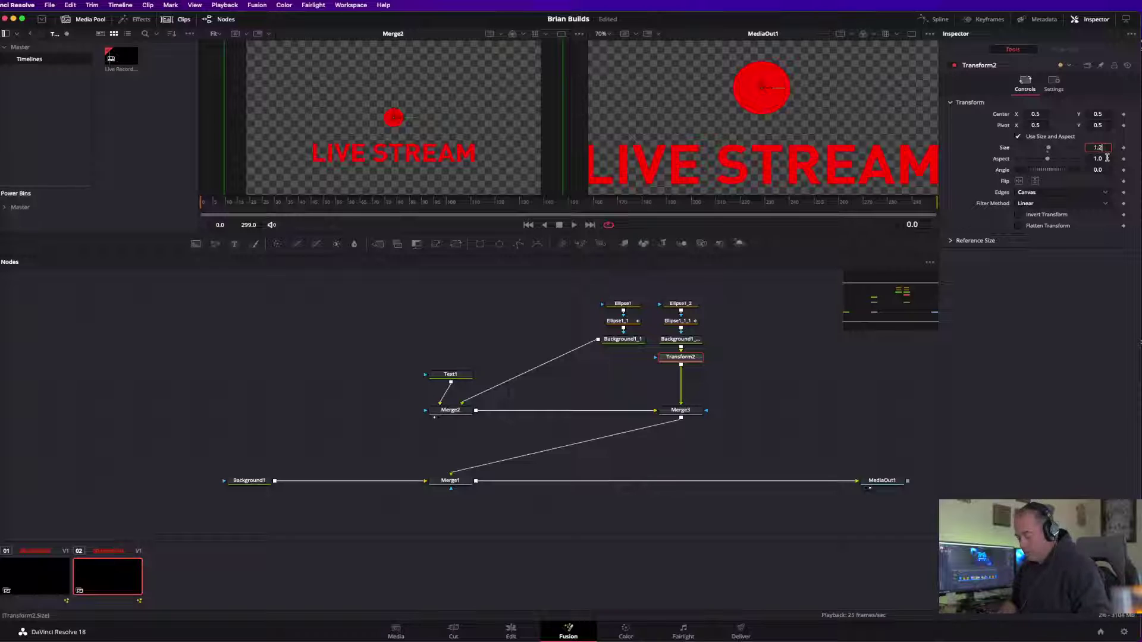
click(1106, 158)
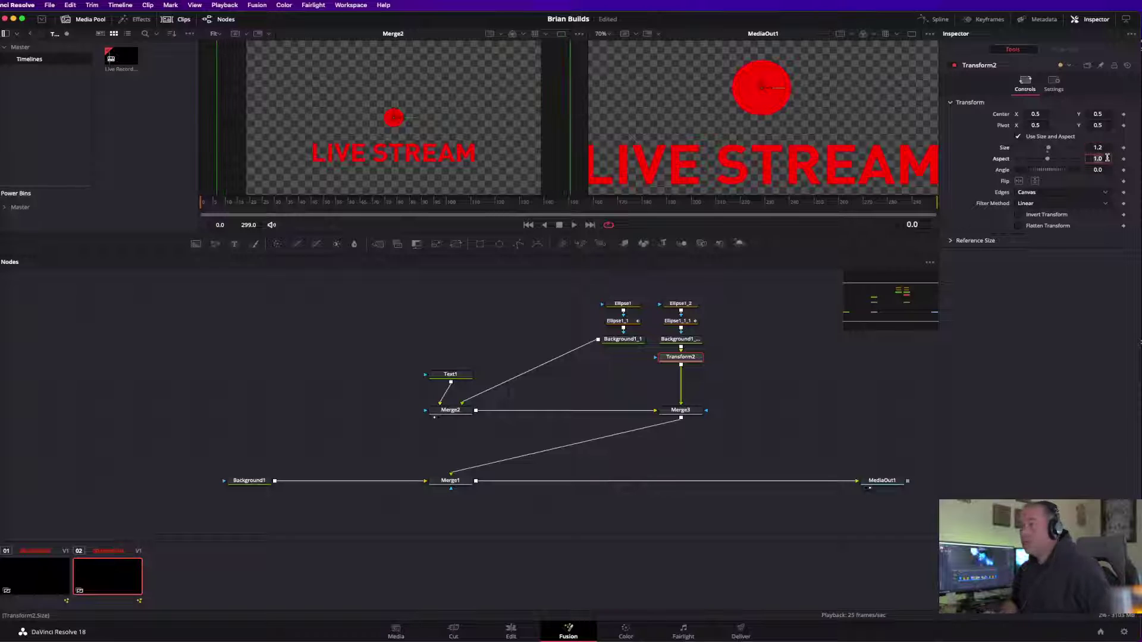
Show Transform2 in the first viewer and scrub to frame 21 to check the ring's animation.
click(688, 359)
key(1)
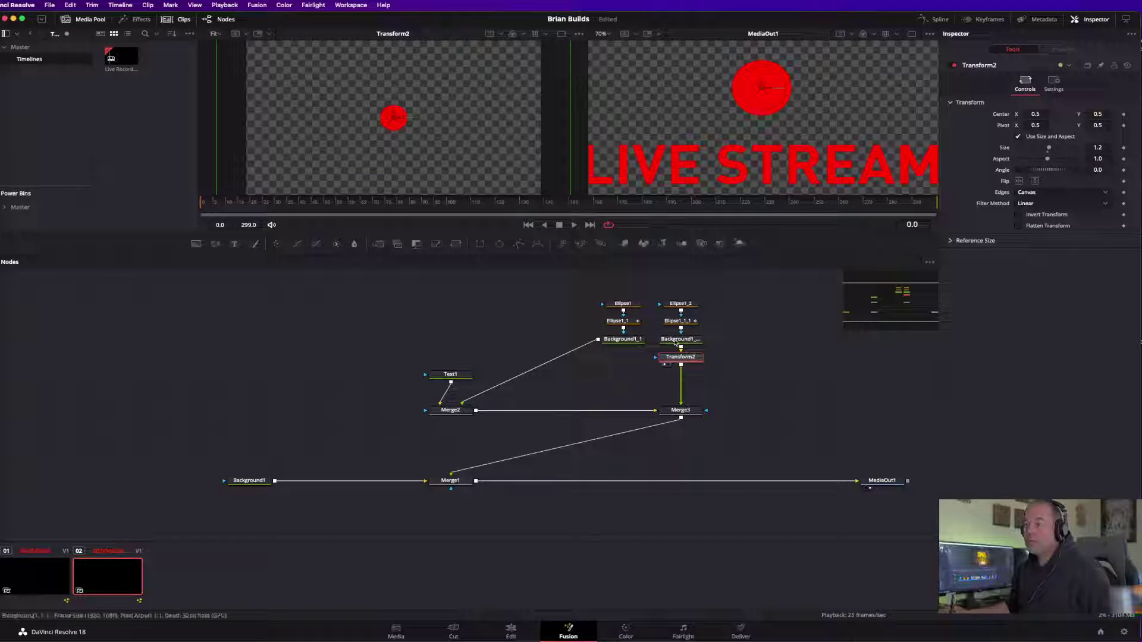
drag(231, 203, 254, 204)
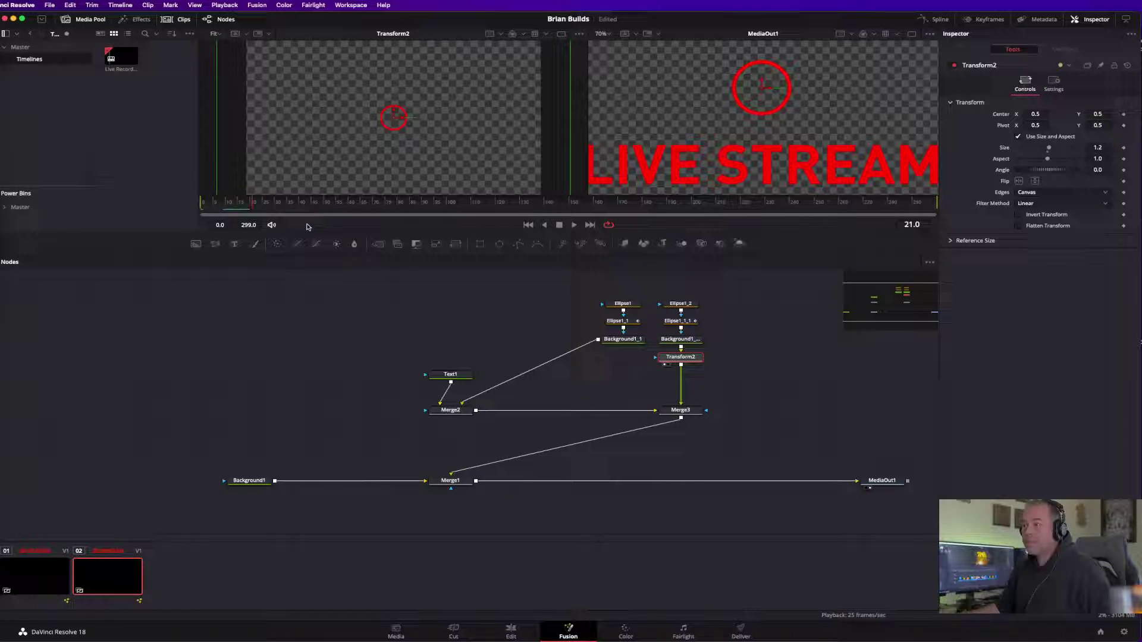
Remove the width animation from the ring's subtracting ellipse, Ellipse1_1_1, at frame 16, keeping its width at 0.067, and return to frame 0.
click(690, 321)
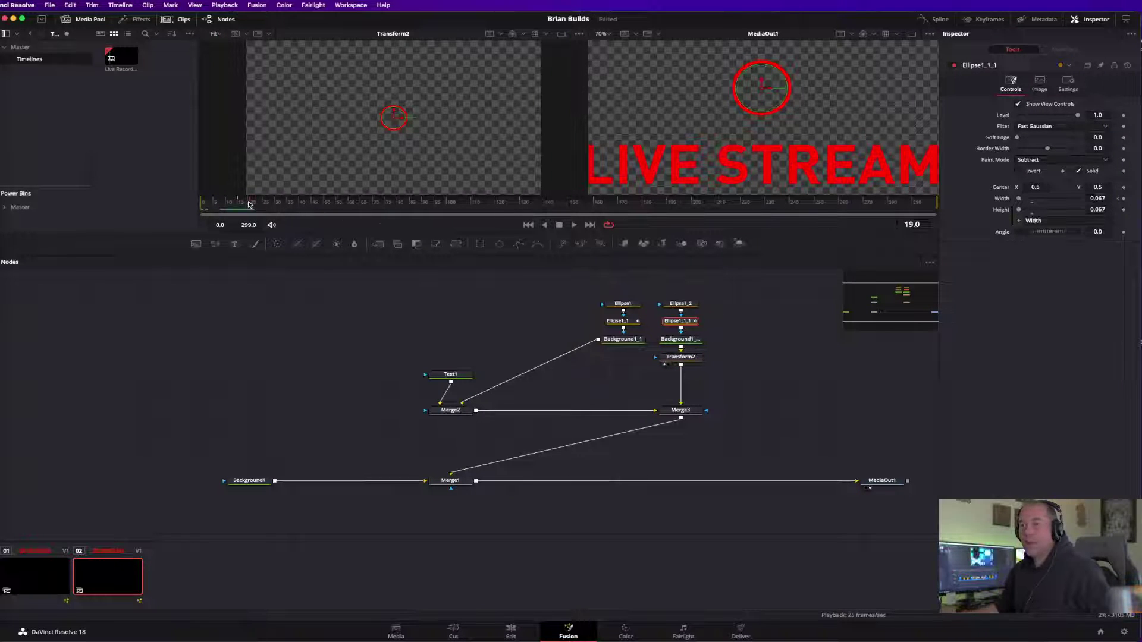
drag(249, 204, 241, 205)
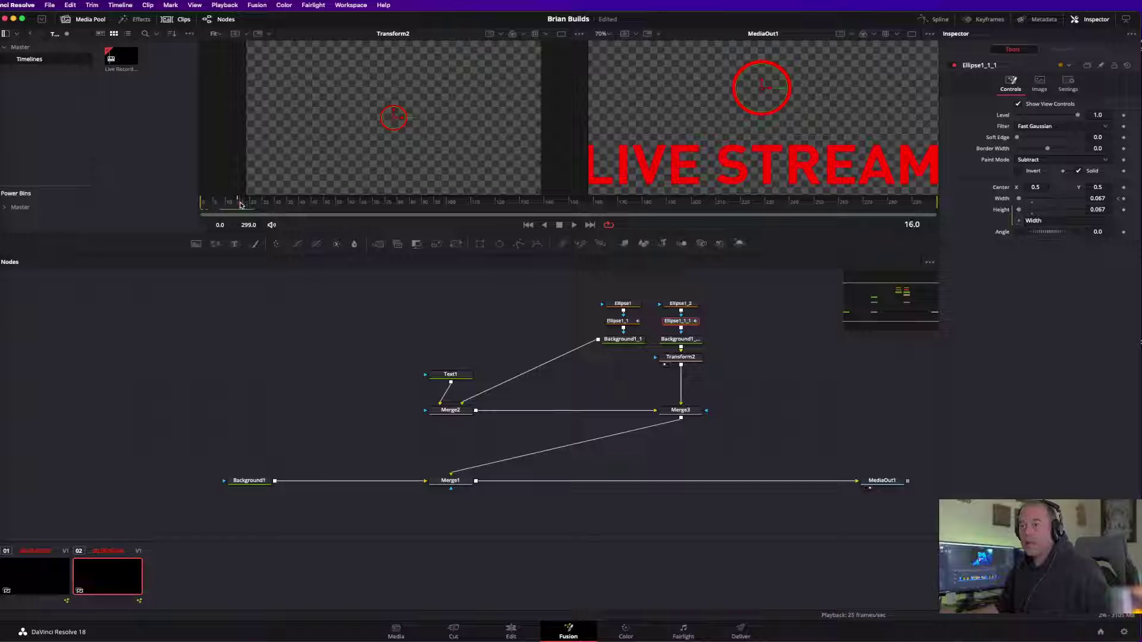
right_click(997, 200)
click(1047, 287)
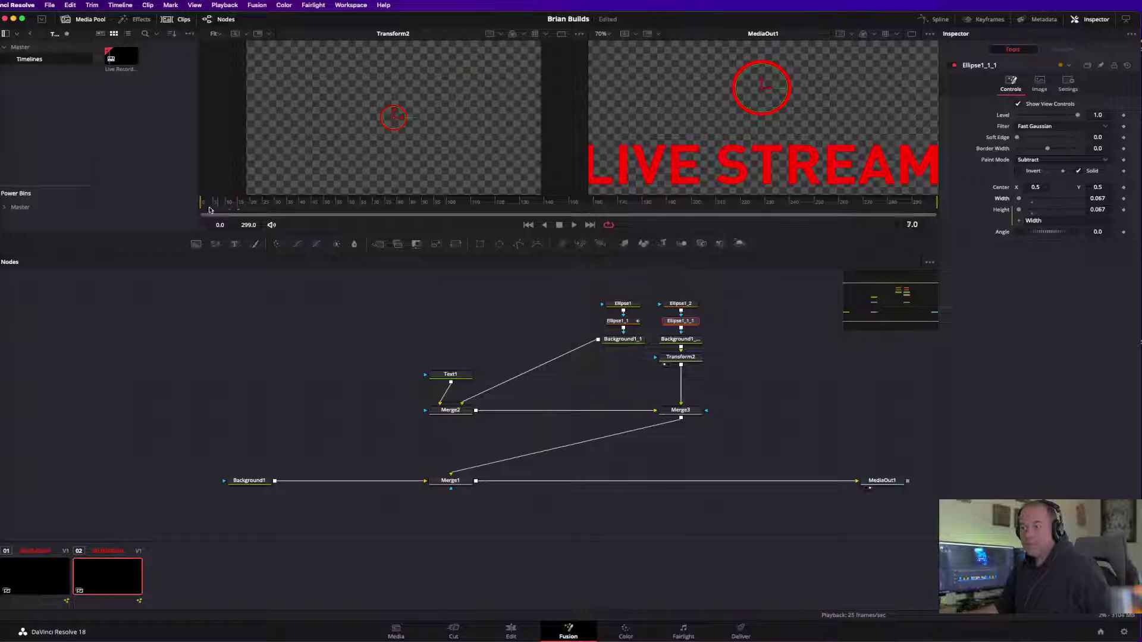
drag(209, 210, 192, 211)
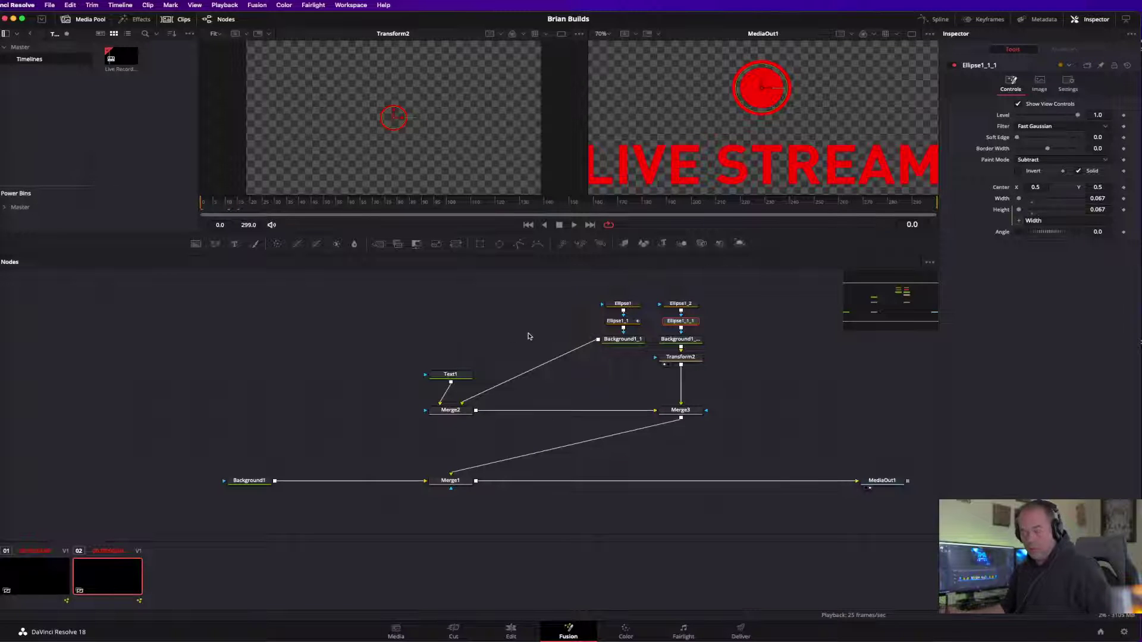
Set the size of Transform2 to 1.15.
click(680, 356)
click(1106, 145)
text(1.15)
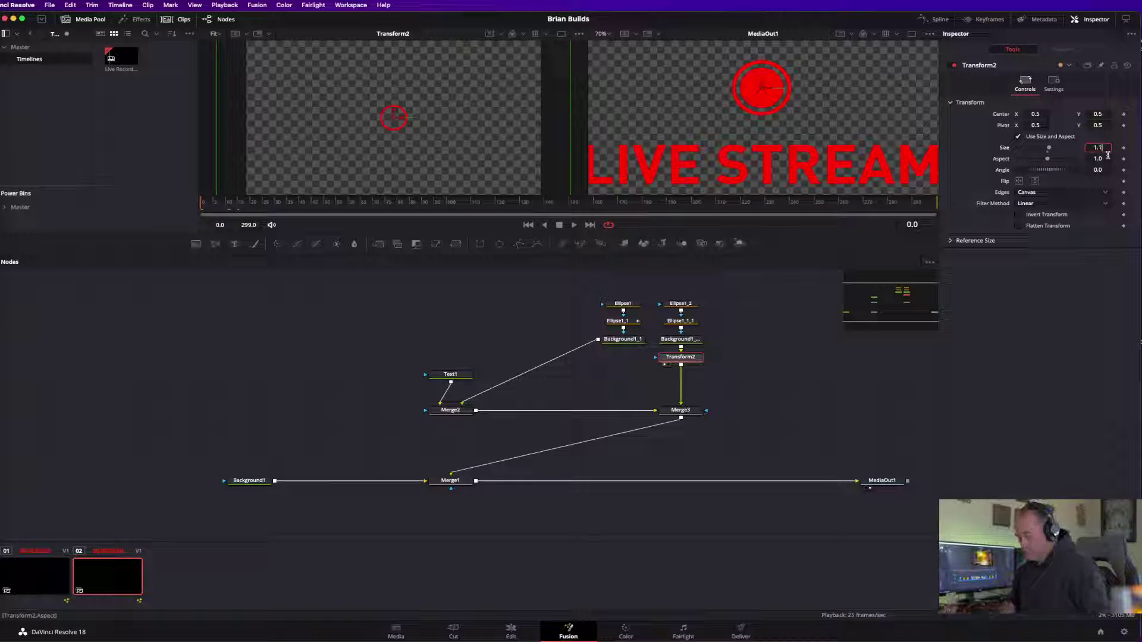
key(Tab)
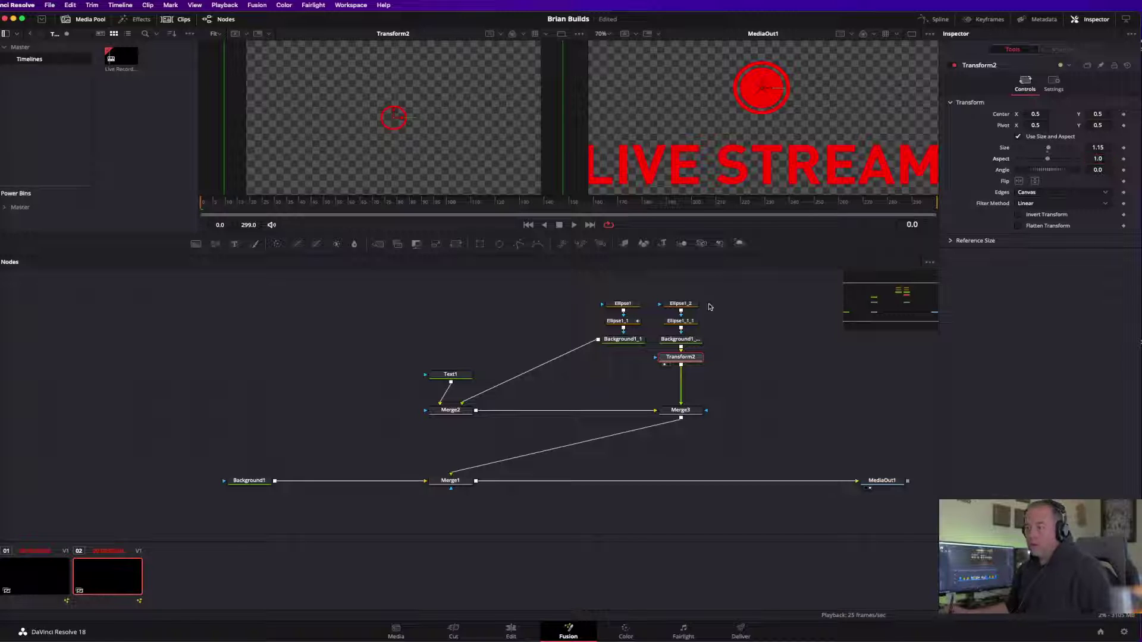
Duplicate the ring's two ellipses, red background and Transform2, and merge the copied branch over Merge3's output.
drag(720, 284, 731, 378)
key(ctrl+c)
key(ctrl+v)
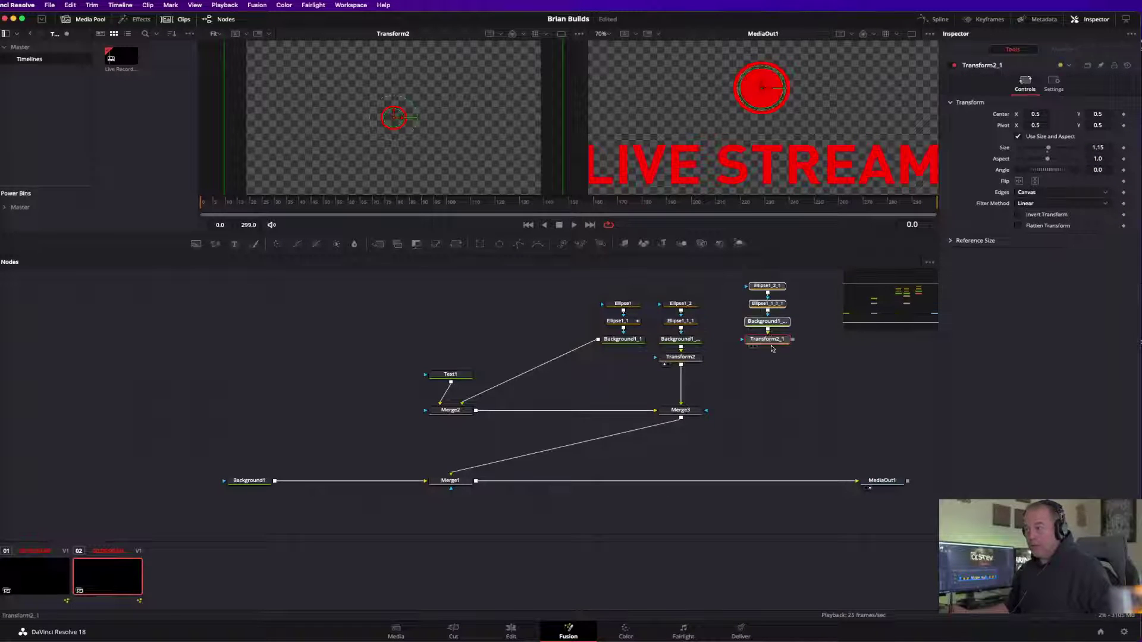
drag(765, 357, 696, 420)
Show the copied transform, Transform2_1, in the first viewer and set its size to 1.22.
click(747, 359)
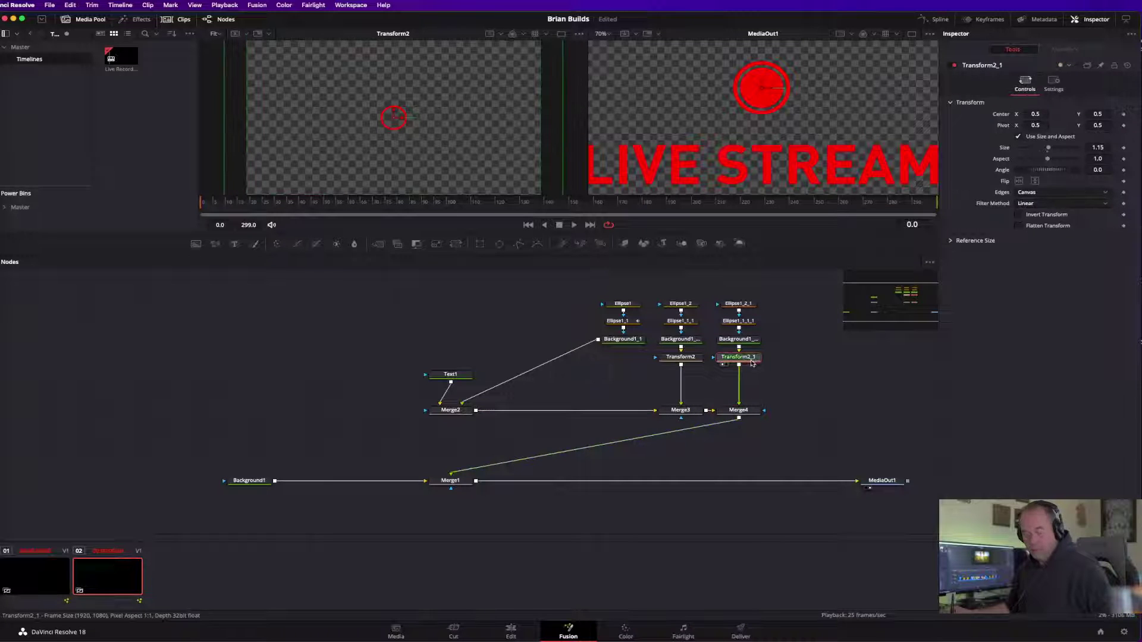
key(1)
click(739, 338)
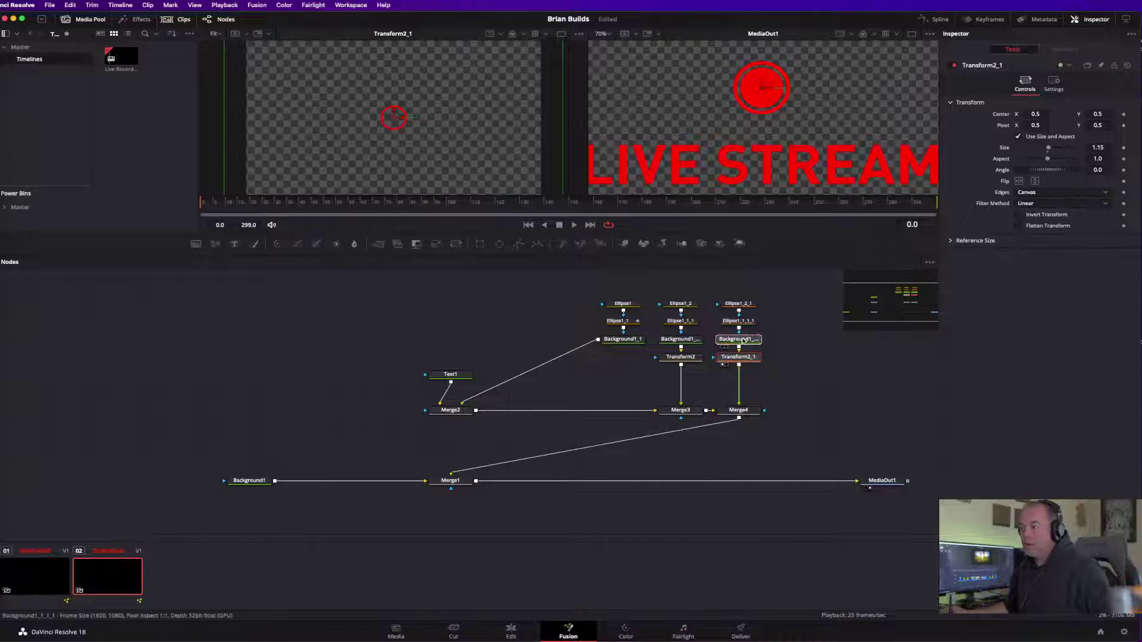
click(744, 358)
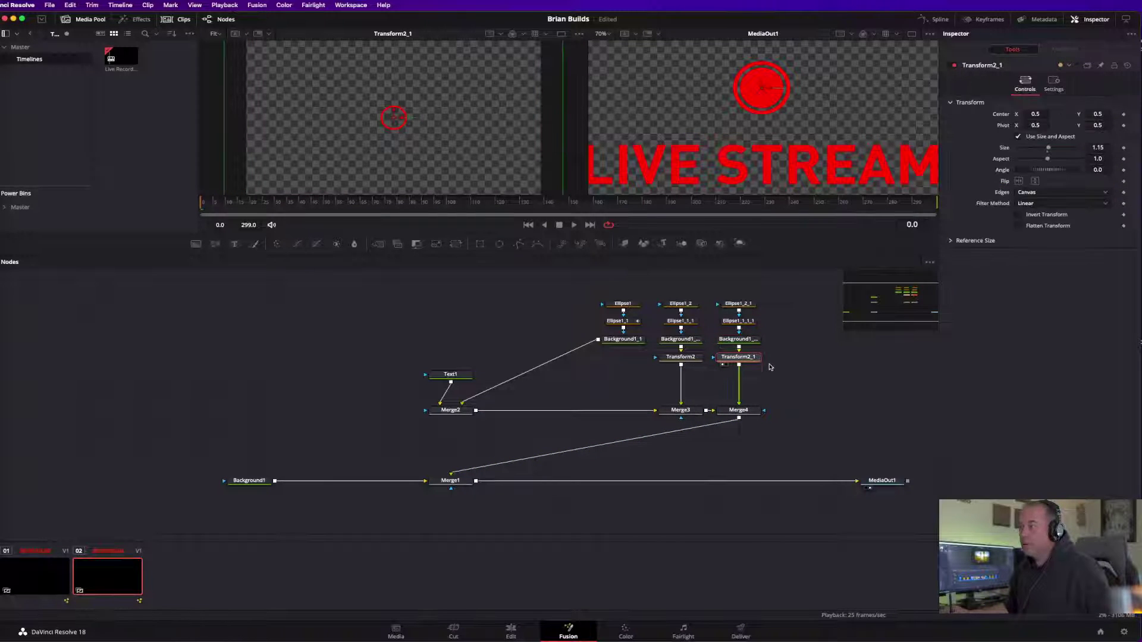
double_click(1098, 147)
text(1.22)
key(Tab)
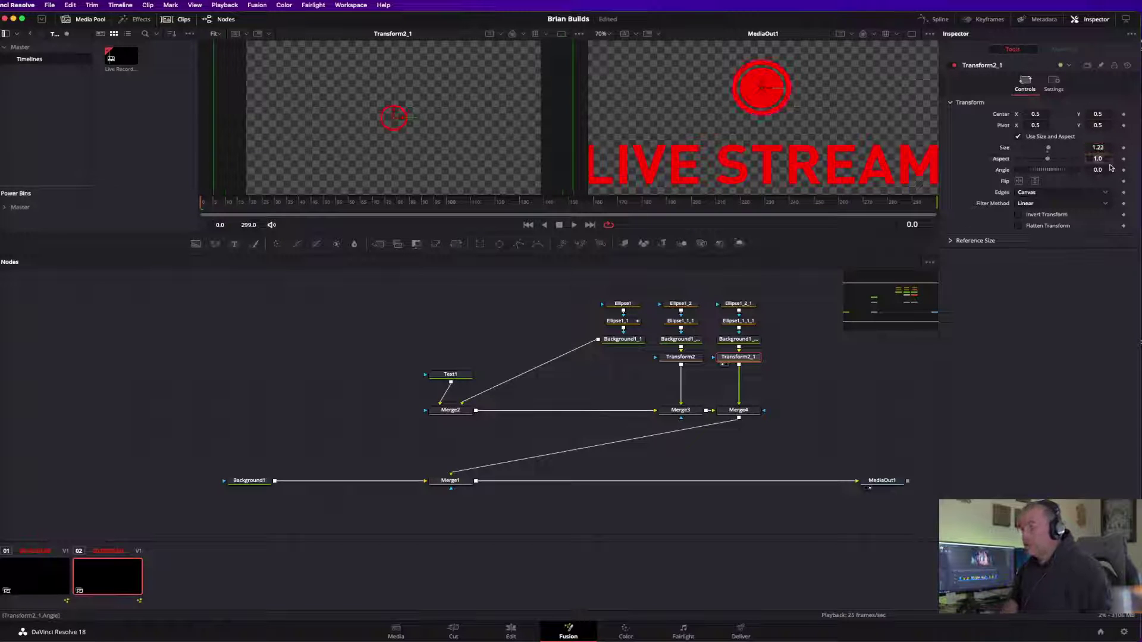
Set the border width of the outer ring's ellipse, Ellipse1_2_1, to 0.013.
click(742, 365)
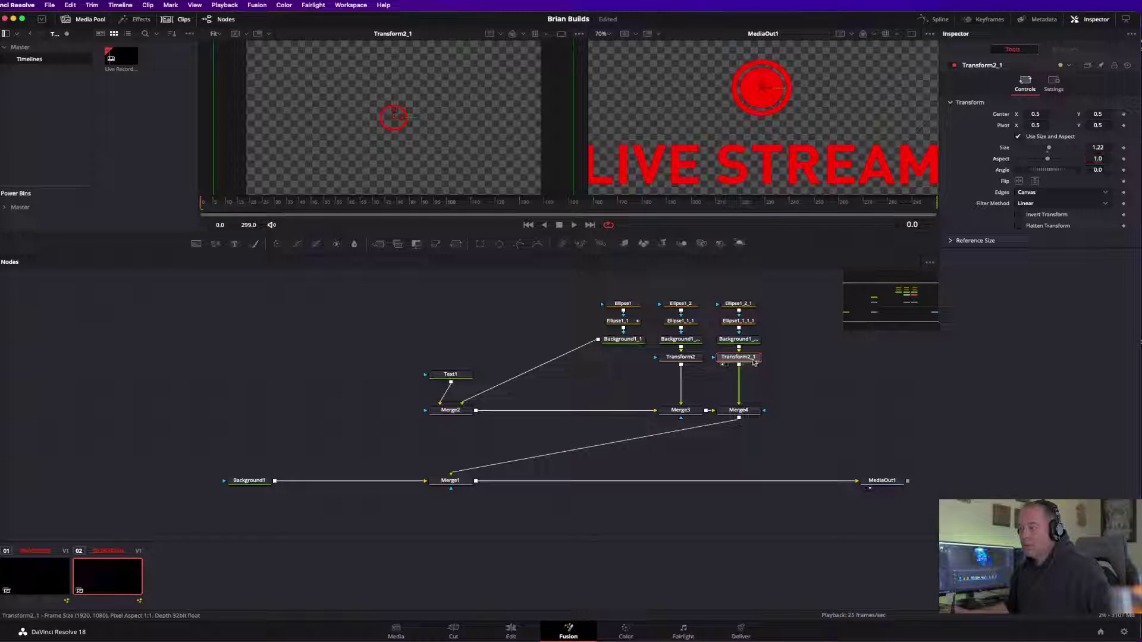
click(749, 321)
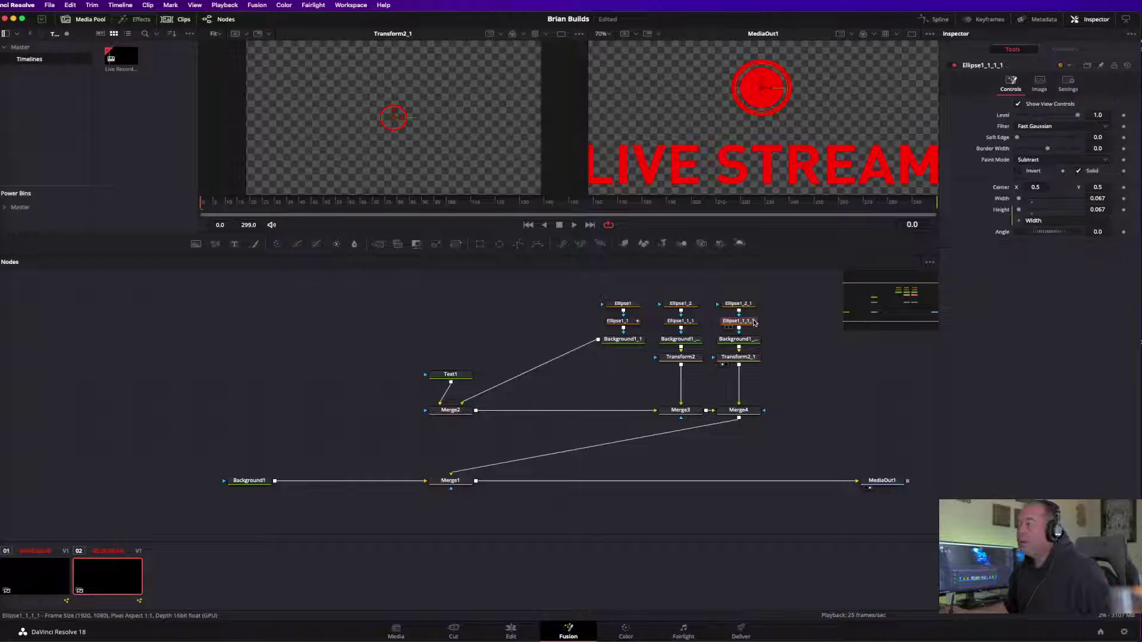
click(744, 305)
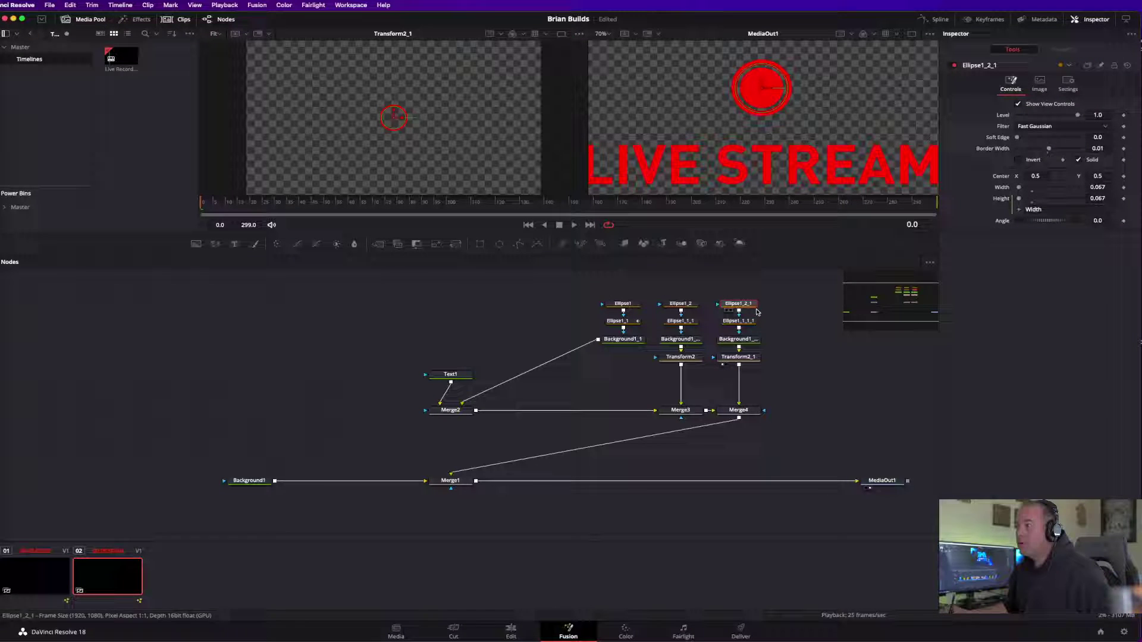
click(1100, 148)
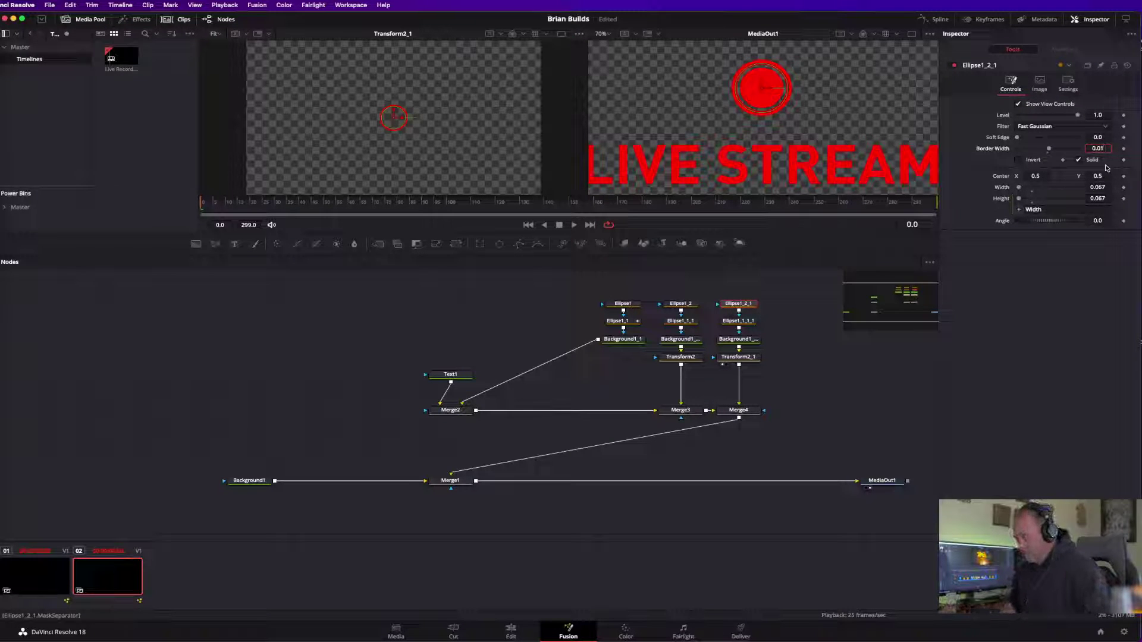
key(Tab)
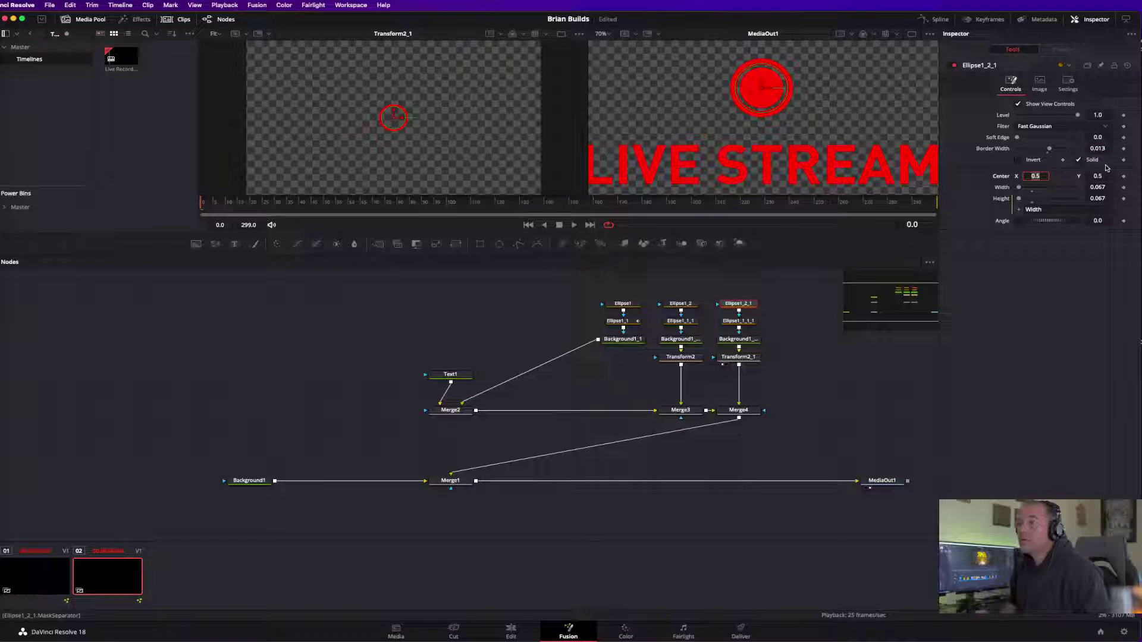
Show Merge2 in the first viewer, select Ellipse1_1_1_1, and scrub from frame 0 to frame 14 to check the circle's animation.
click(741, 358)
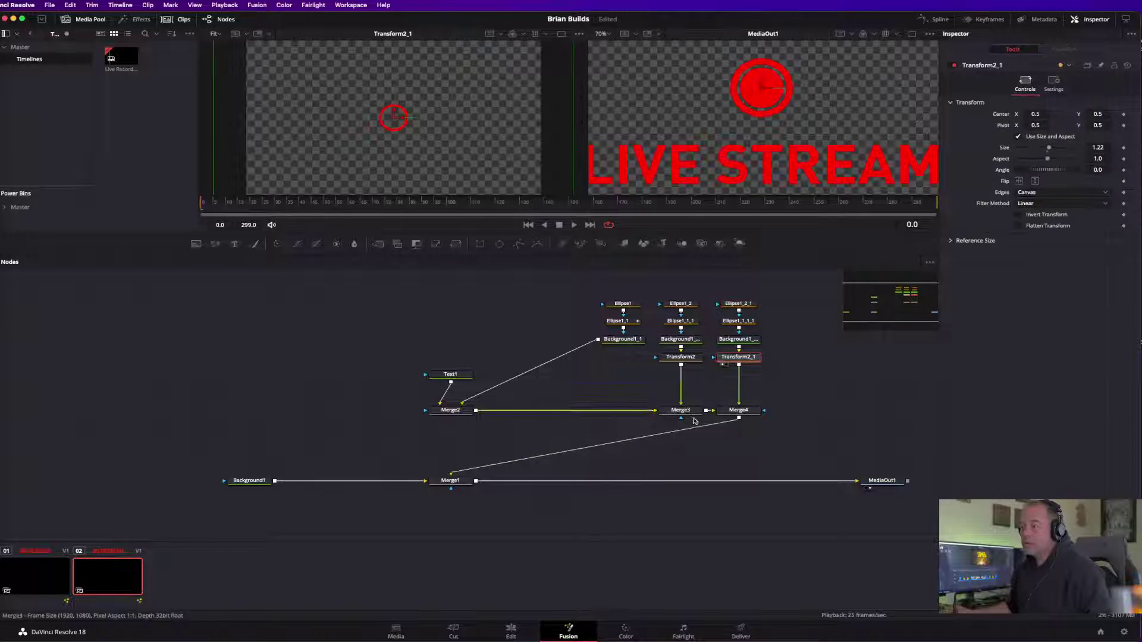
click(453, 410)
key(1)
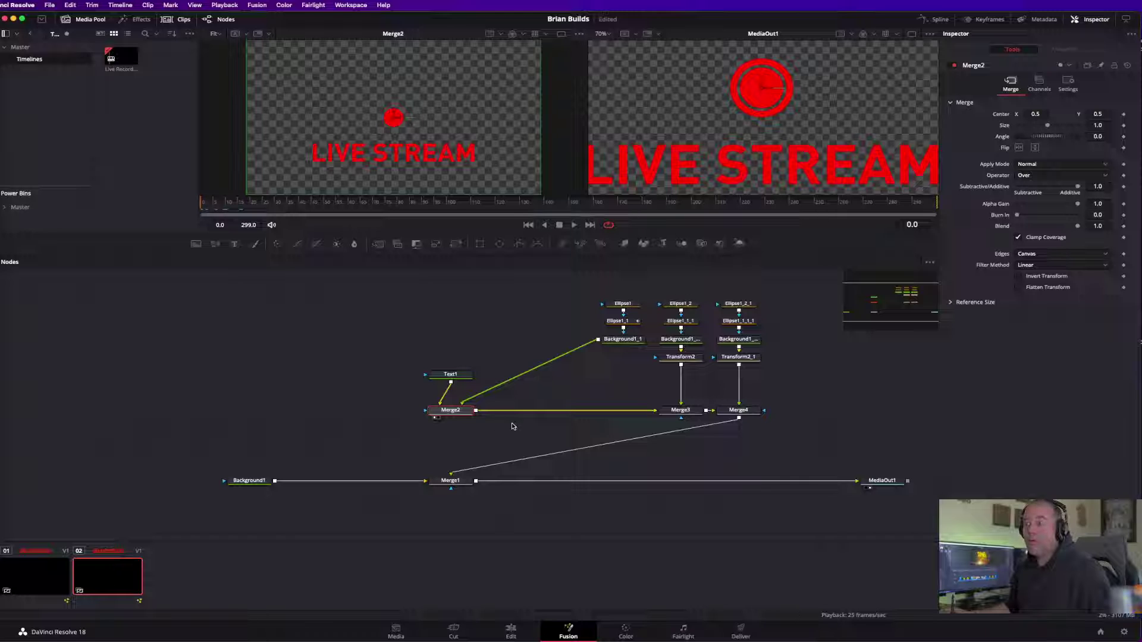
drag(227, 204, 195, 210)
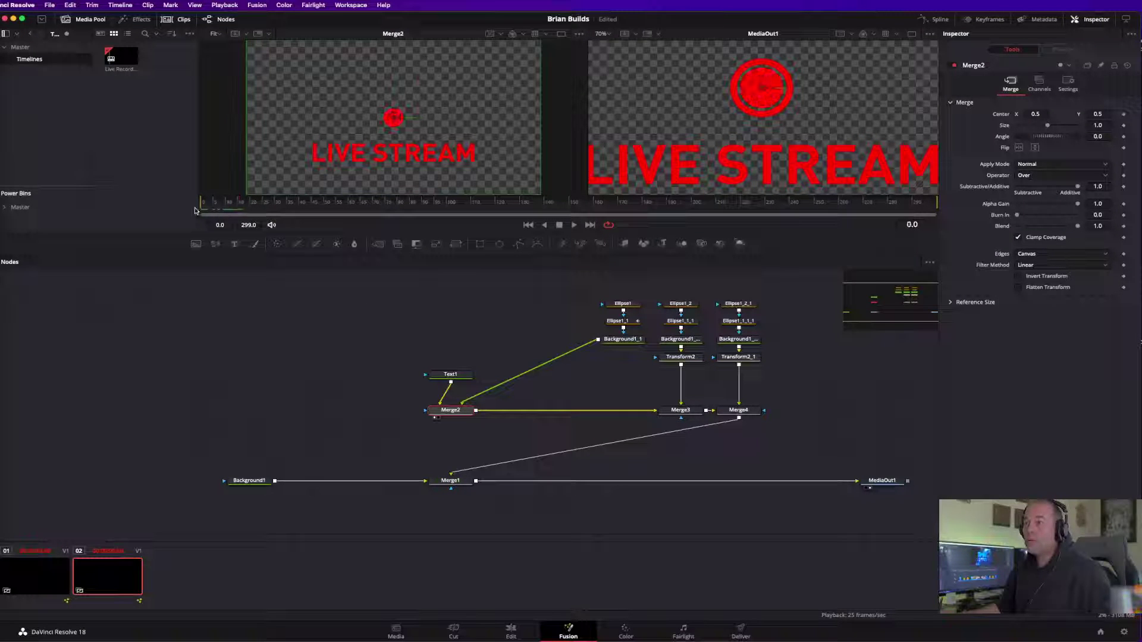
click(738, 320)
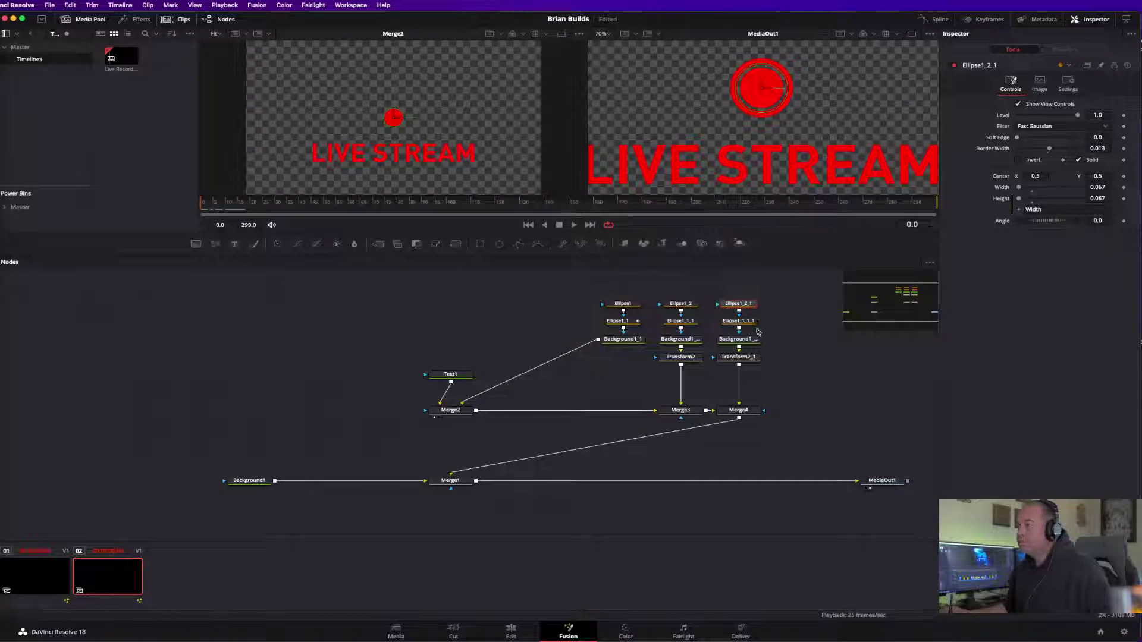
drag(203, 206, 243, 205)
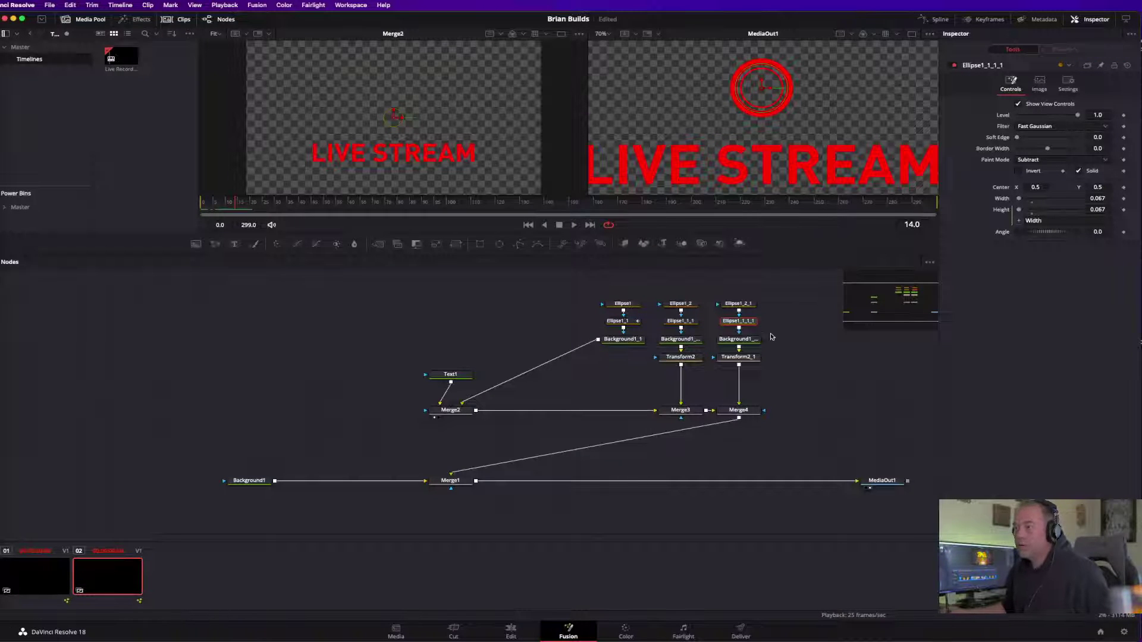
Set the border width of the outer ring's ellipse, Ellipse1_2_1, to 0.008 and scrub forward to check the ring.
click(741, 308)
click(1097, 148)
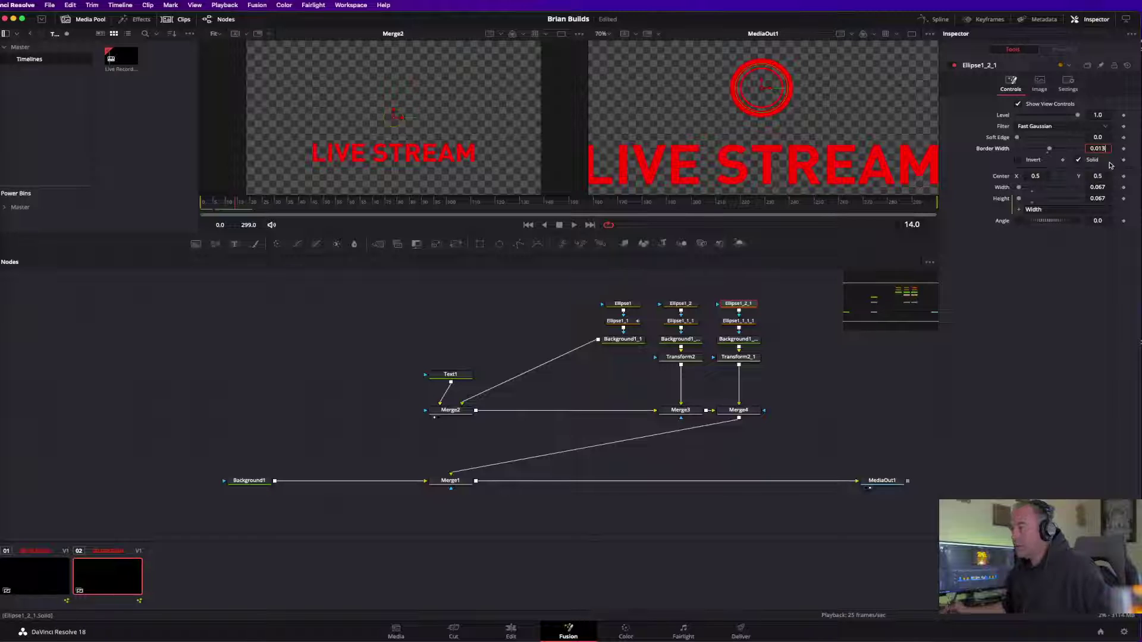
text(7)
key(Tab)
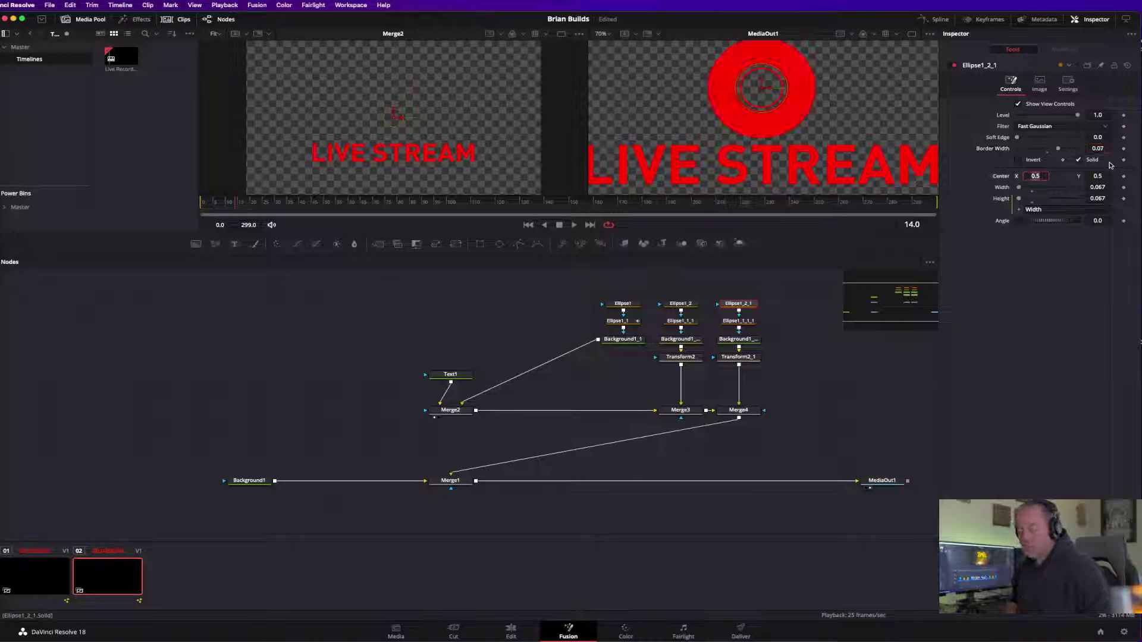
click(1105, 149)
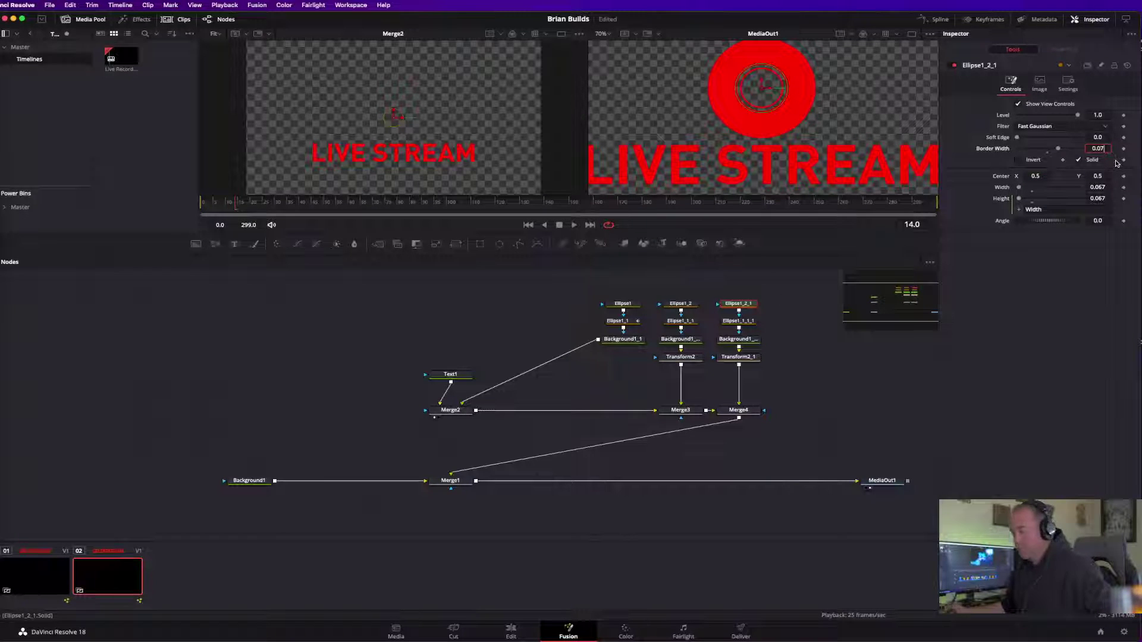
key(BackSpace)
text(08)
key(Tab)
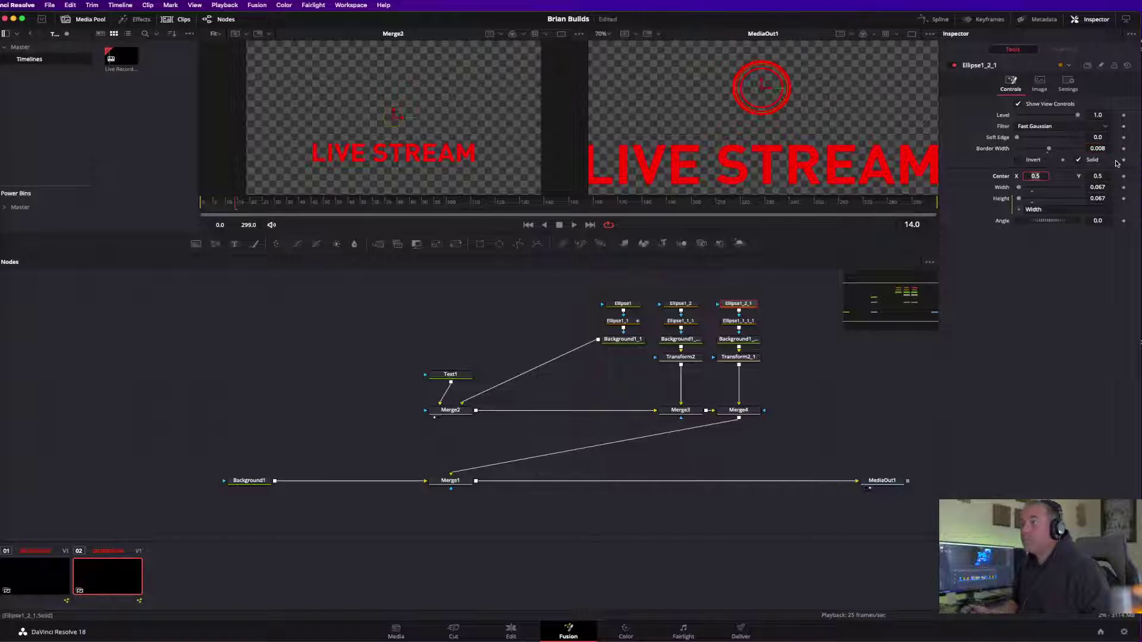
mouse_move(237, 206)
mouse_down()
mouse_move(205, 208)
mouse_move(258, 206)
mouse_up()
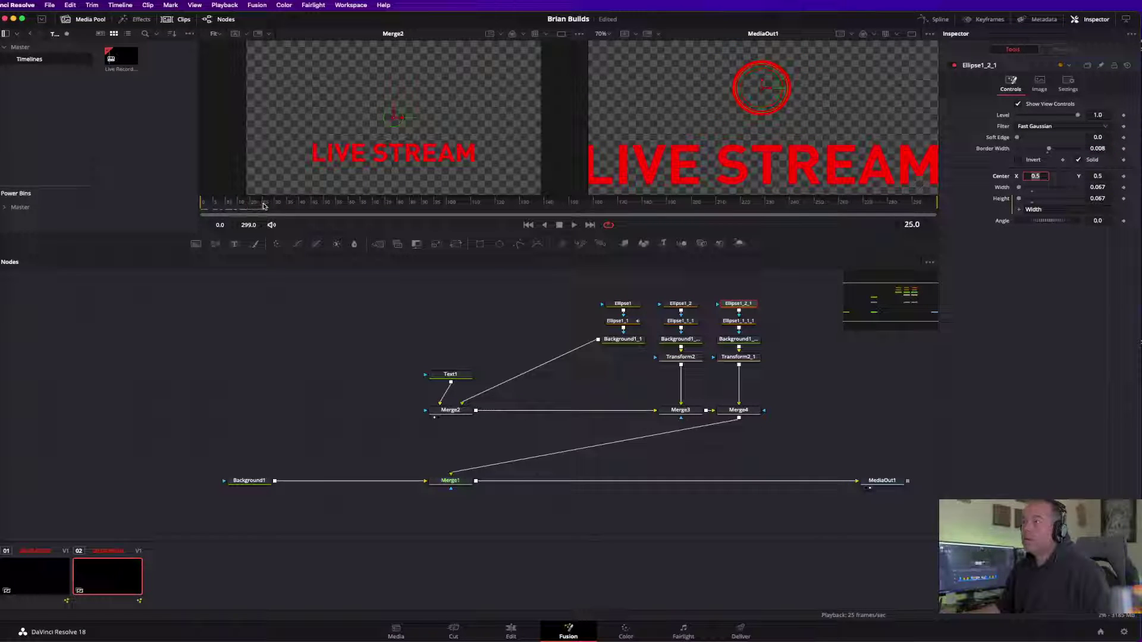
Set the size of the outer ring's transform, Transform2_1, to 1.25 and scrub back to frame 4.
click(753, 356)
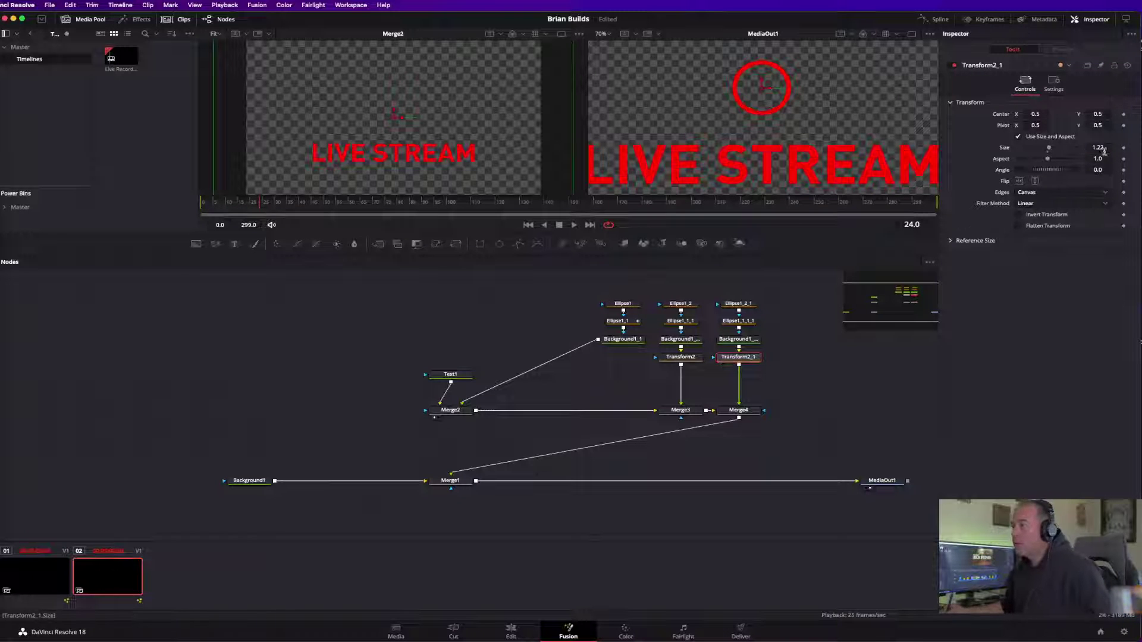
key(BackSpace)
text(5)
click(1109, 159)
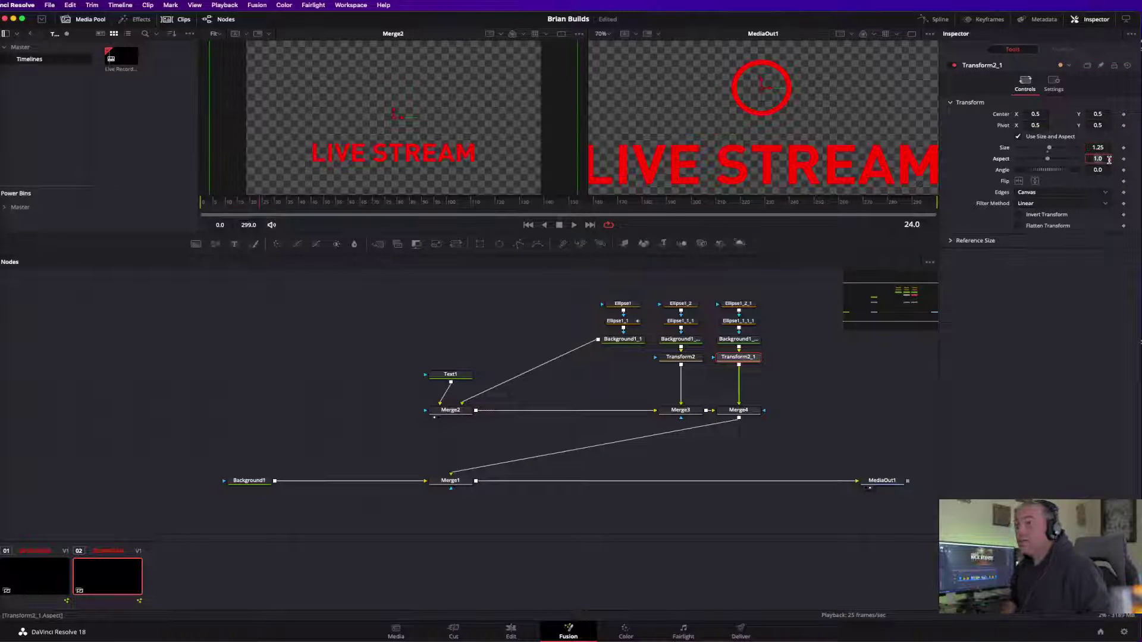
drag(245, 206, 225, 206)
View Transform2, Transform2_1 and Merge2 in turn in the first viewer to compare the two rings.
click(684, 358)
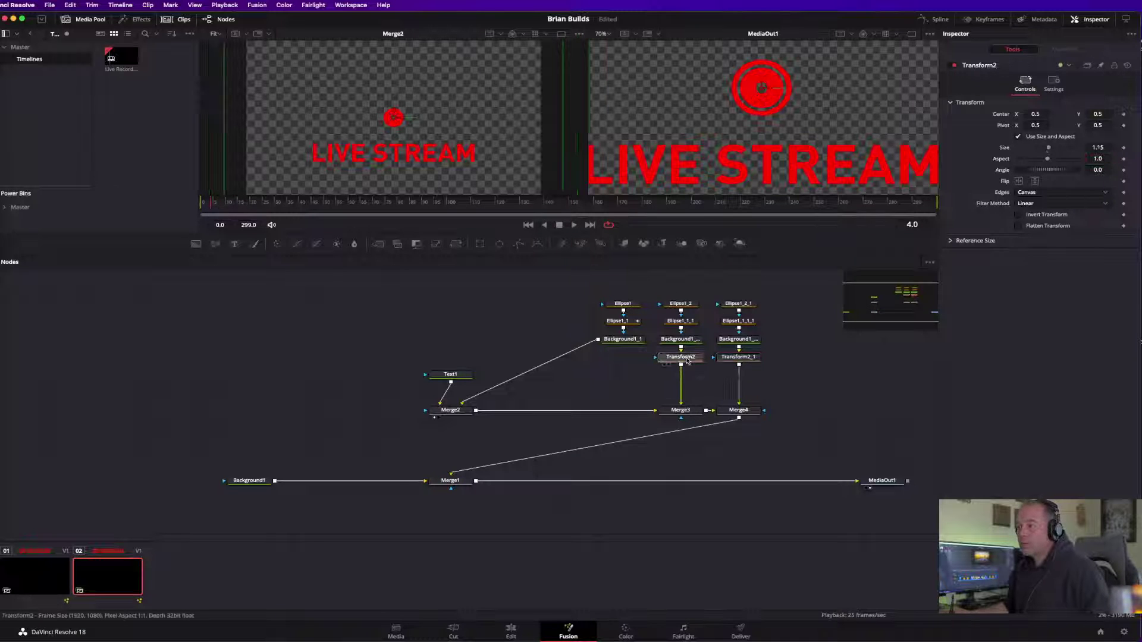
key(1)
click(738, 359)
key(1)
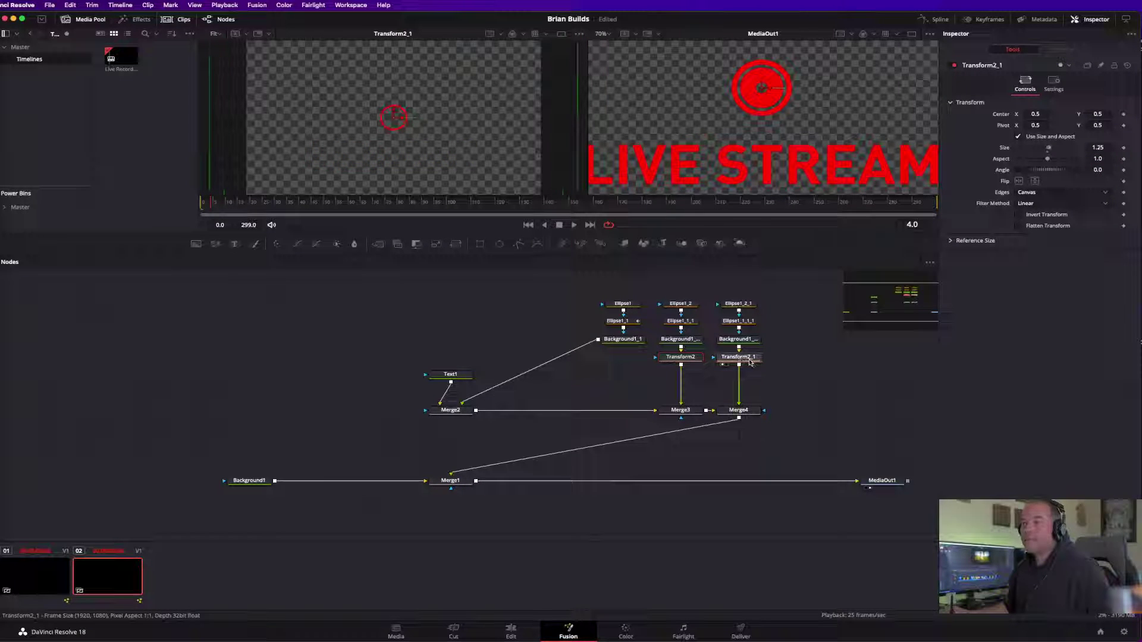
click(450, 410)
key(1)
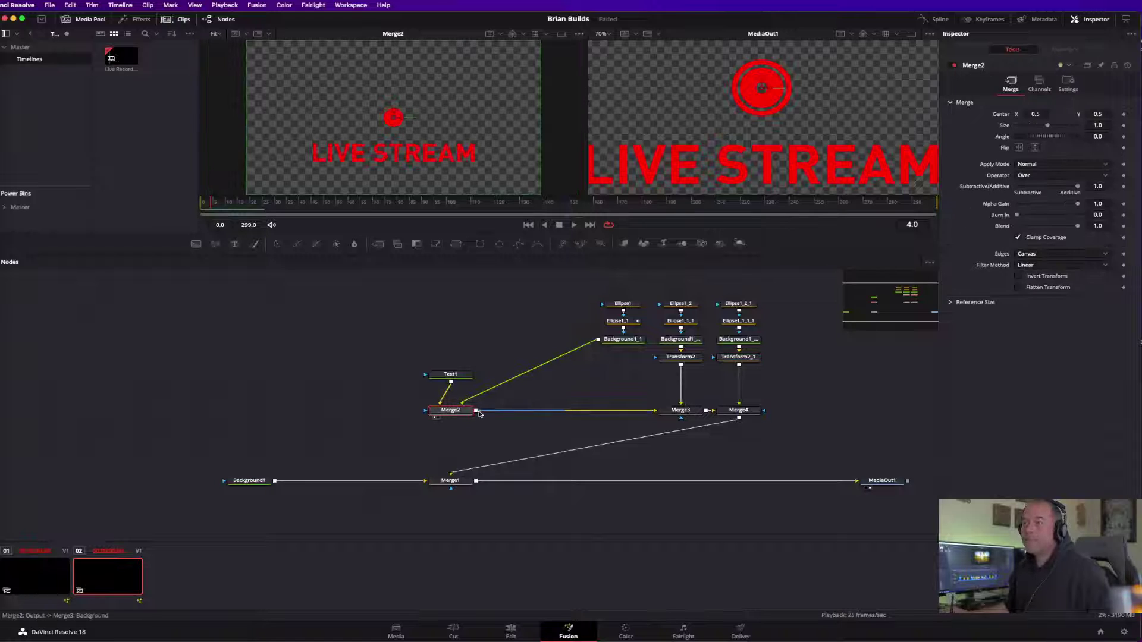
Try a negative border width on Ellipse1_1_1_1 and return it to 0.0.
click(678, 321)
click(744, 322)
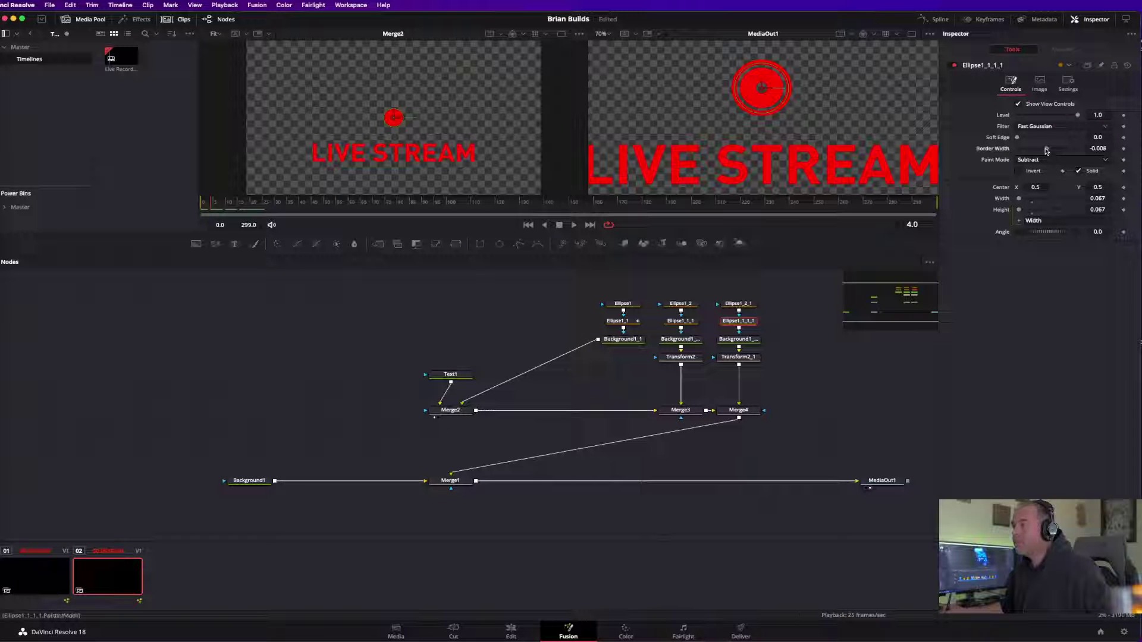
drag(1041, 151, 1047, 148)
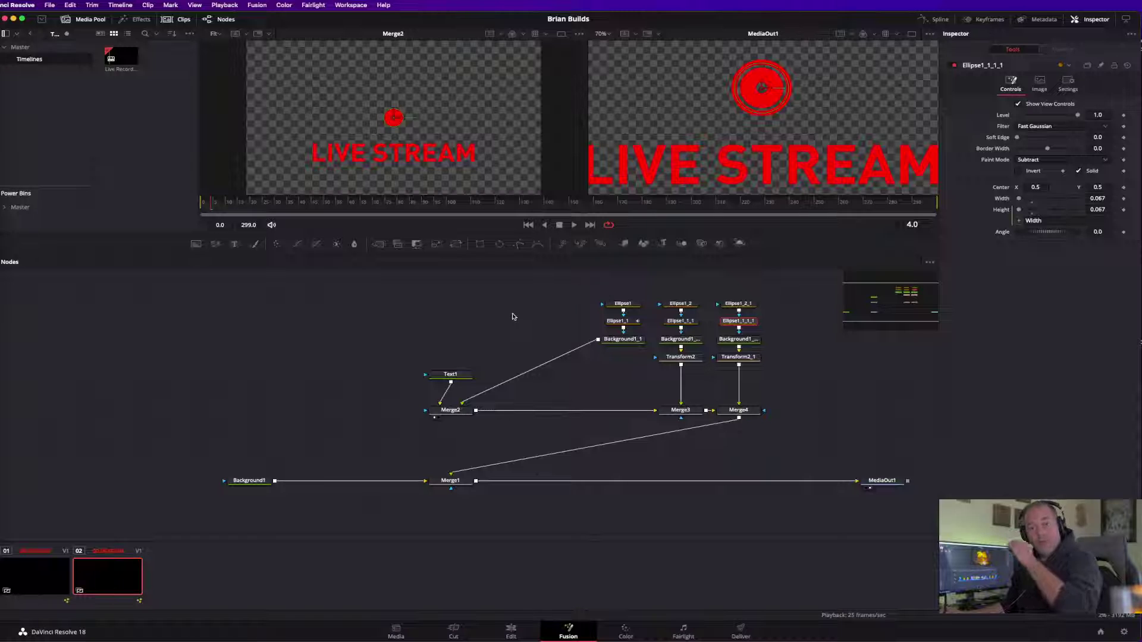
Inspect the rings' inner ellipses, Transform2 and Transform2_1 in the first viewer while scrubbing through the animation to frame 23.
click(688, 323)
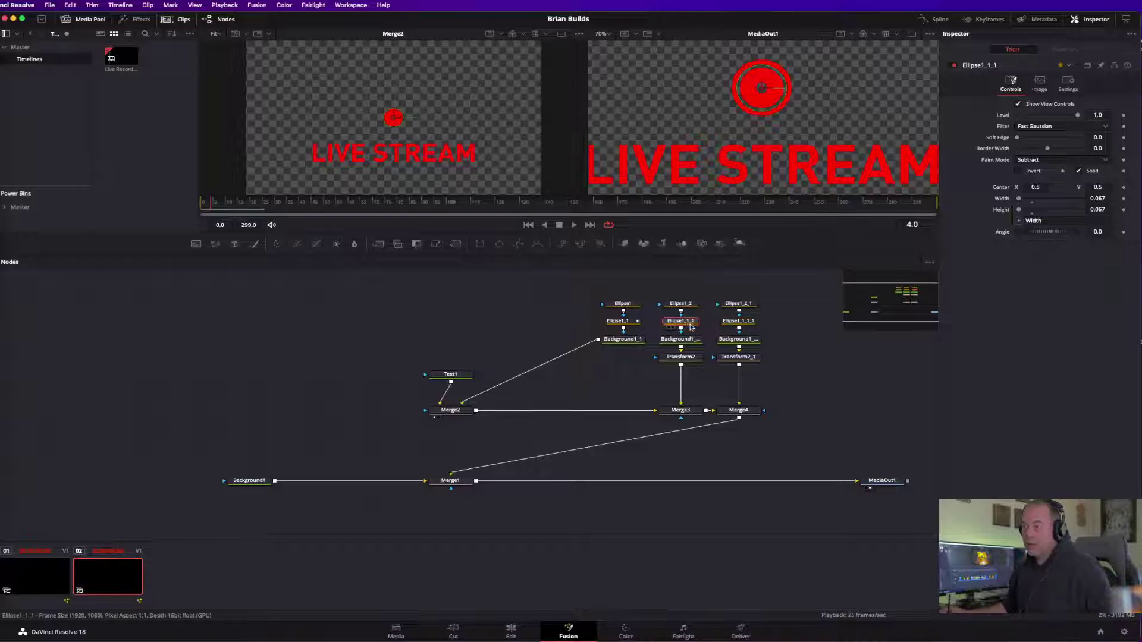
key(1)
click(737, 357)
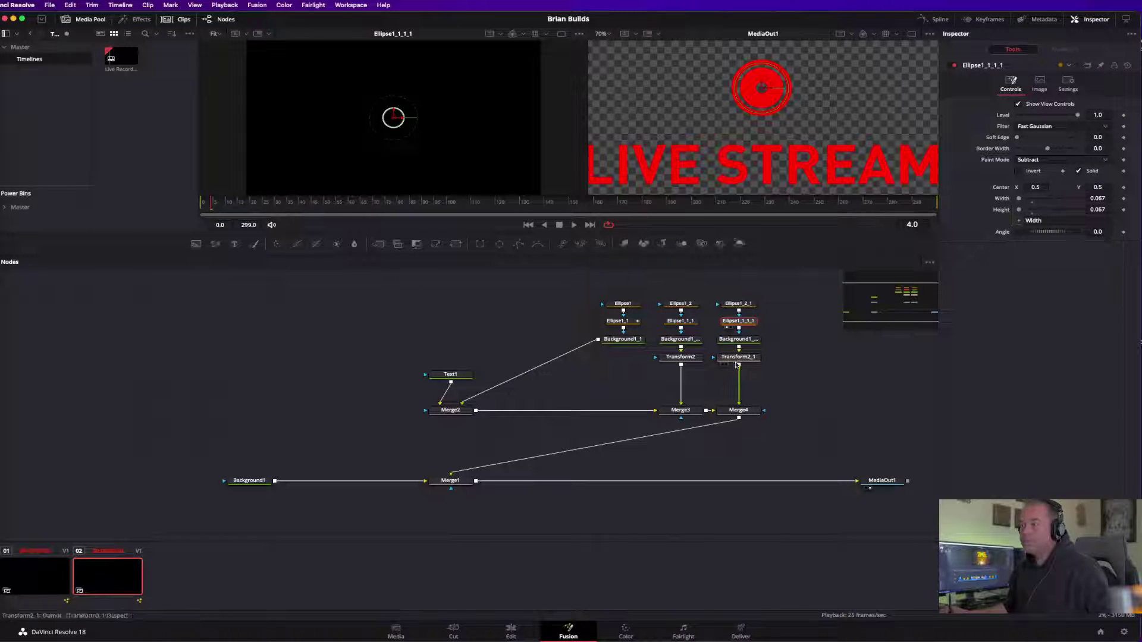
key(1)
click(684, 357)
key(1)
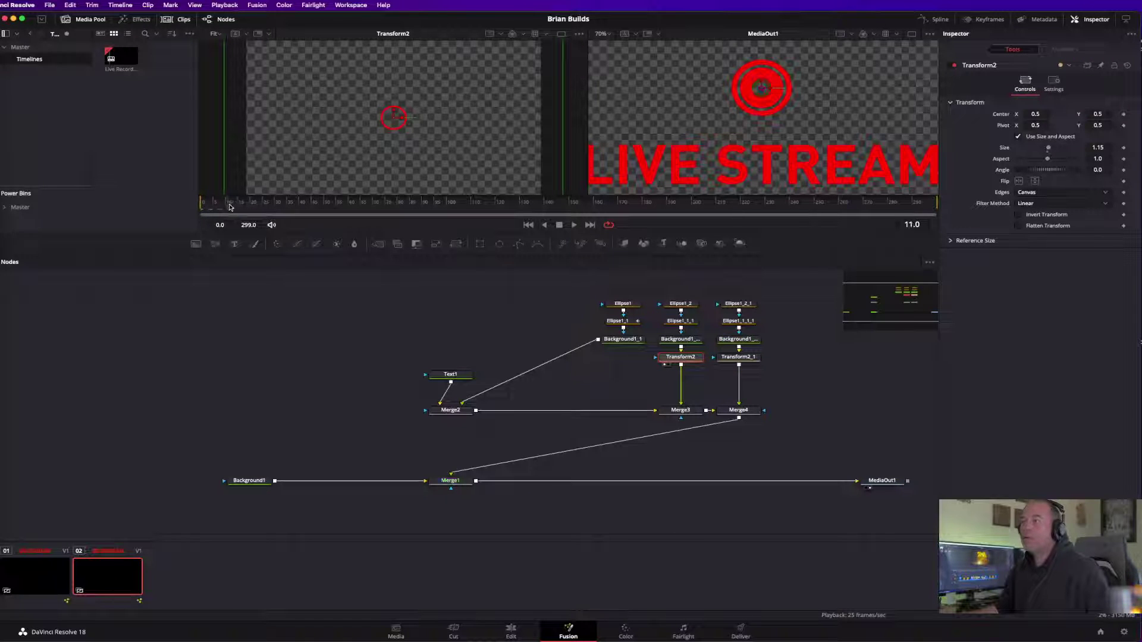
click(740, 358)
key(1)
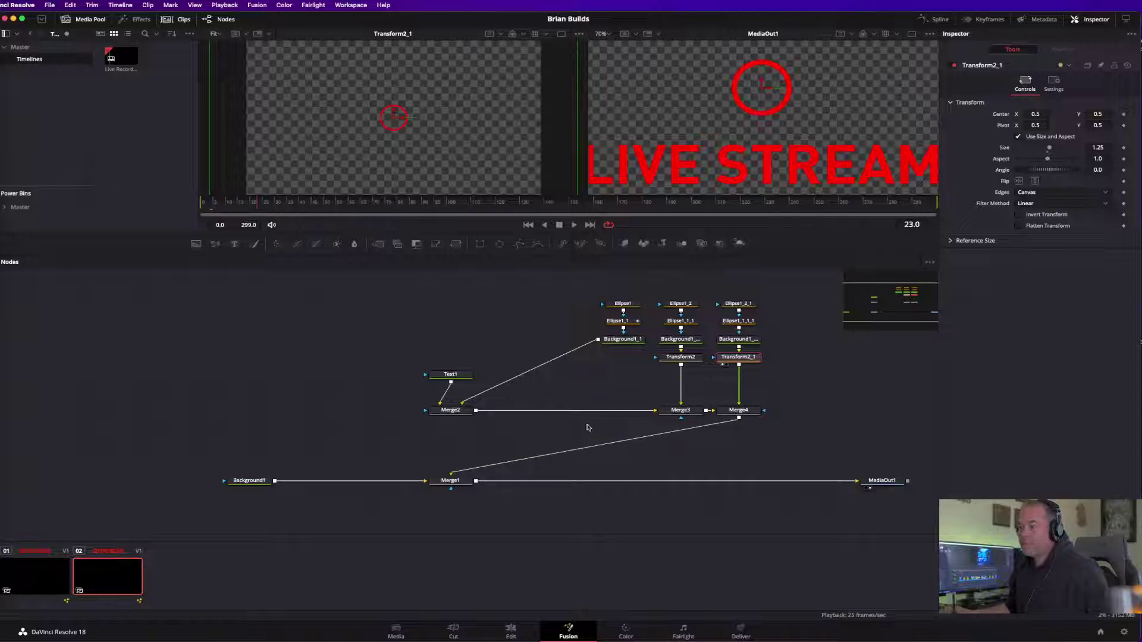
Compare Merge2 with Transform2_1 in the first viewer and move the playhead to frame 16.
click(470, 410)
key(1)
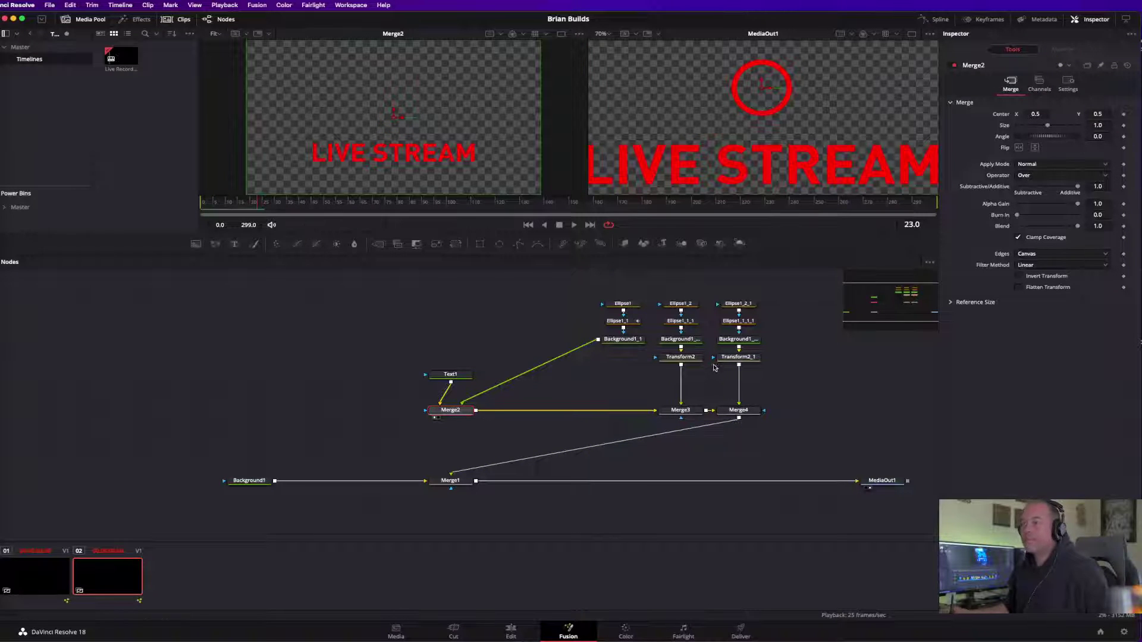
click(737, 357)
key(1)
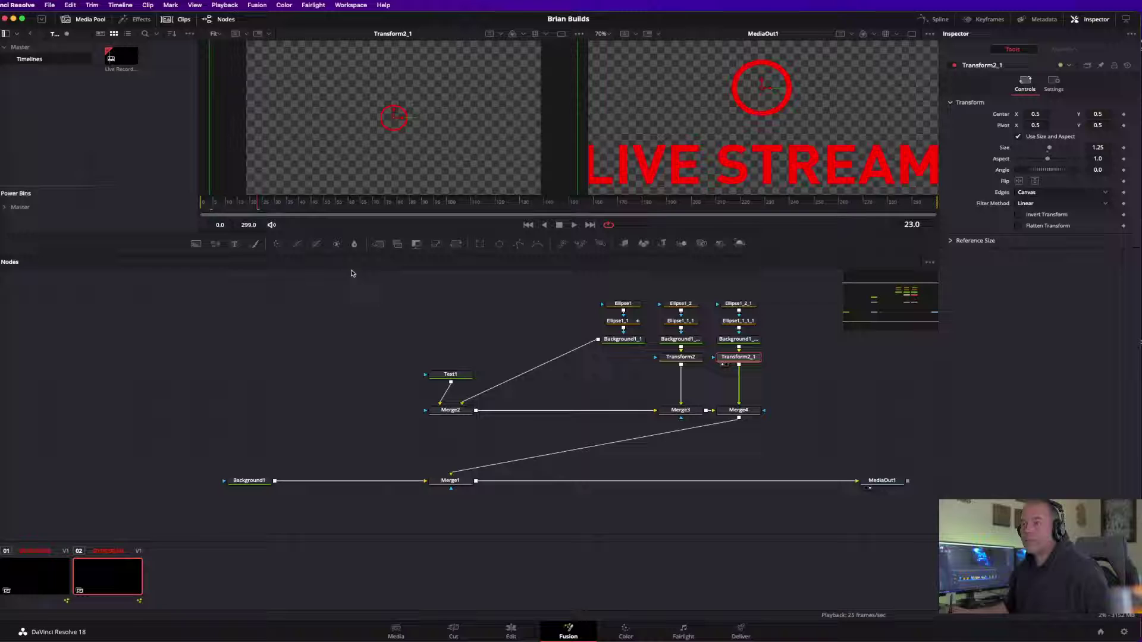
click(236, 205)
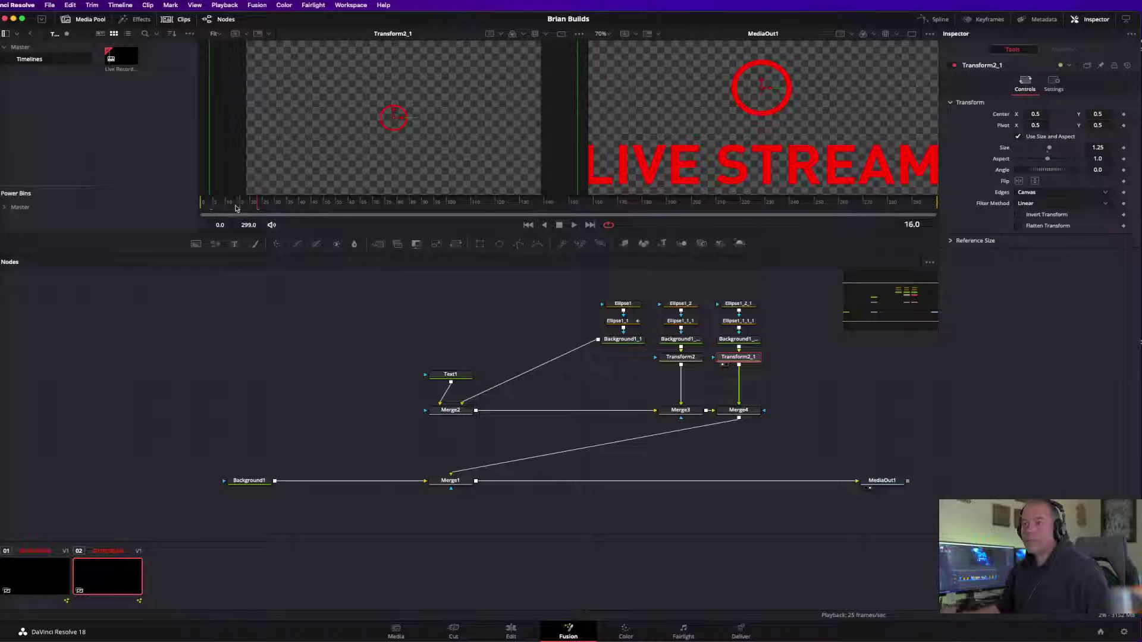
key(Left)
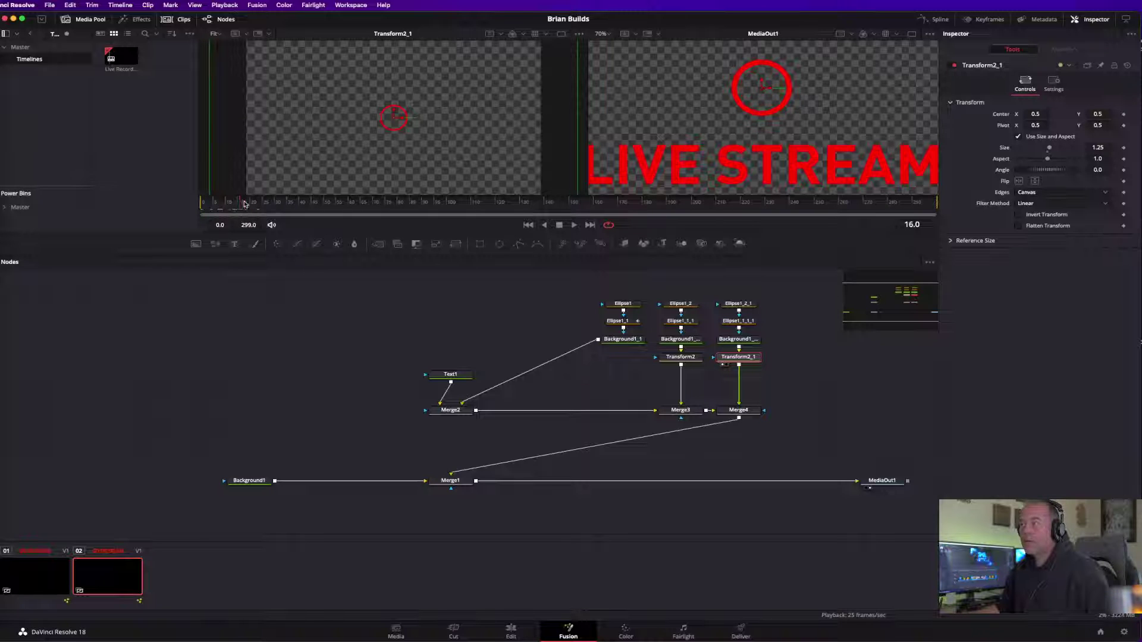
View Background1_1 in the first viewer, return to frame 0, and view the inner ring's Background1_1_1.
click(624, 341)
key(1)
drag(219, 205, 193, 205)
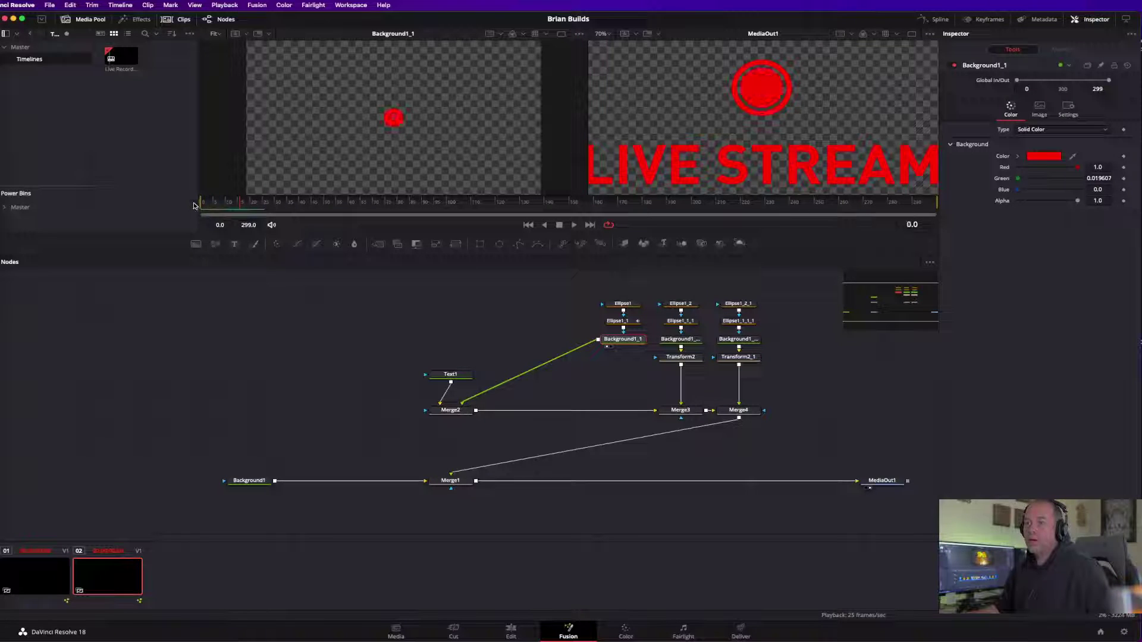
click(691, 341)
key(1)
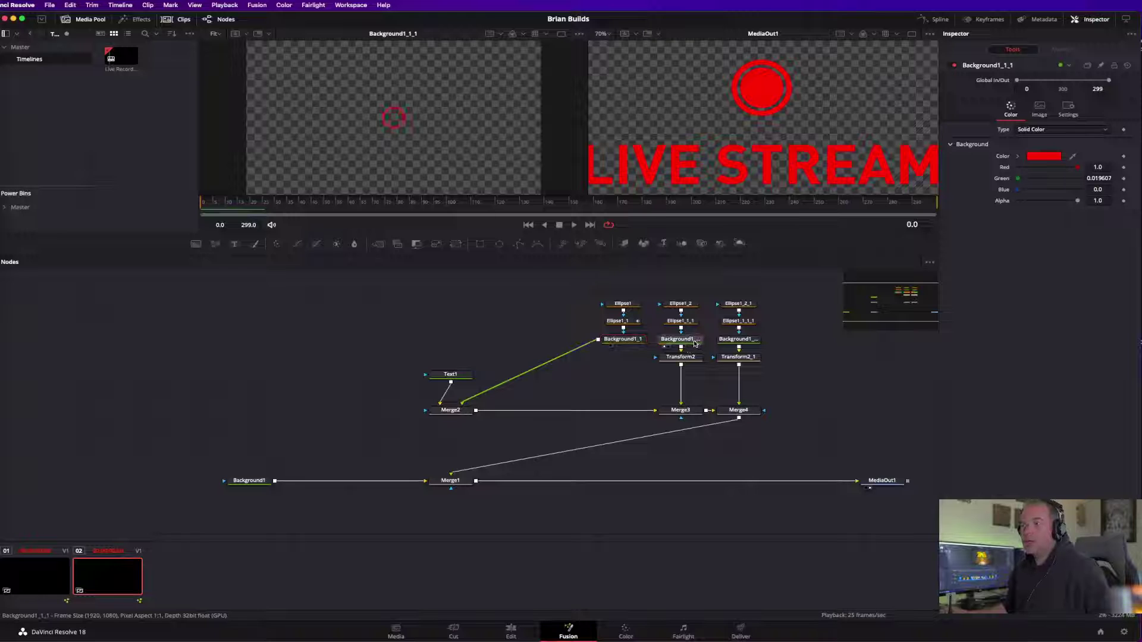
Check Ellipse1_2's border width and set the outer ring's ellipse, Ellipse1_2_1, to a border width of 0.01.
click(682, 304)
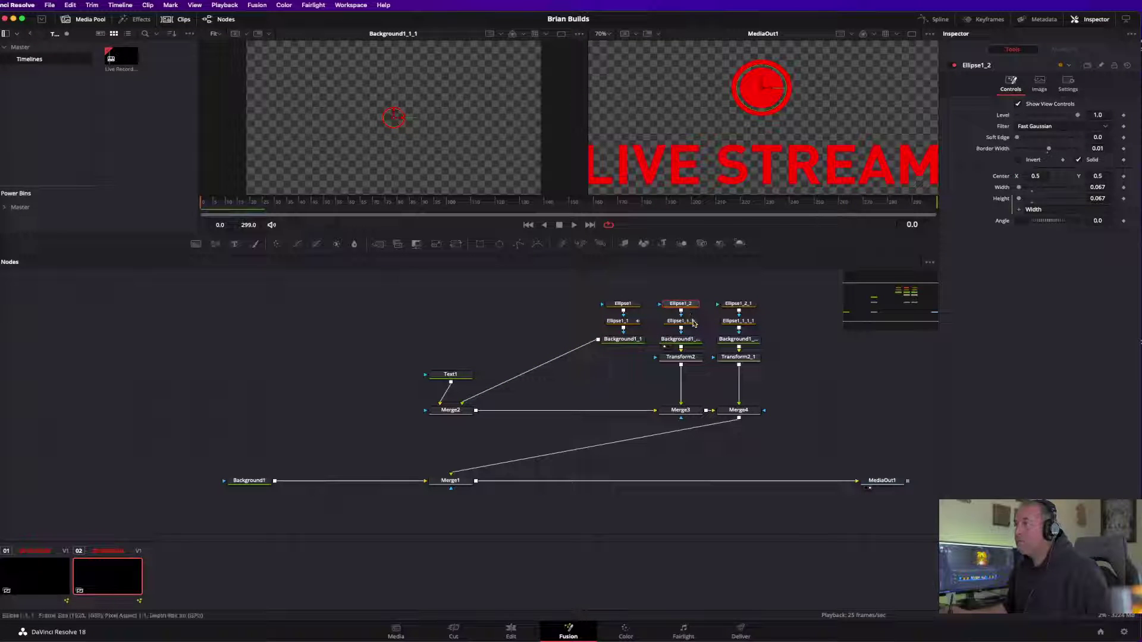
click(738, 304)
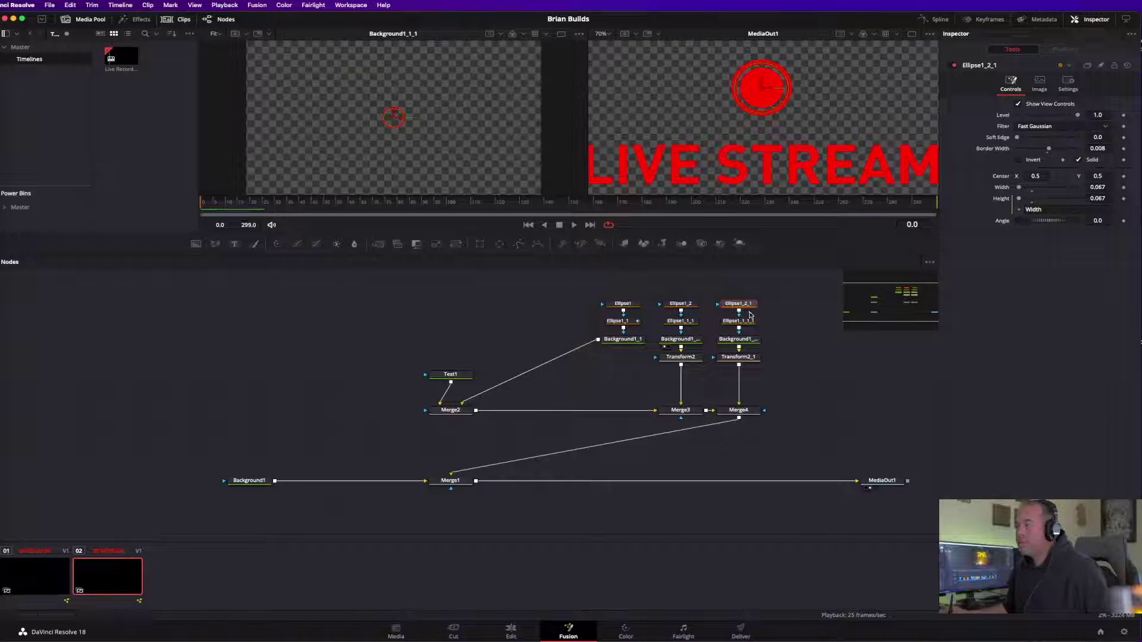
click(1104, 149)
text(0.1)
key(Tab)
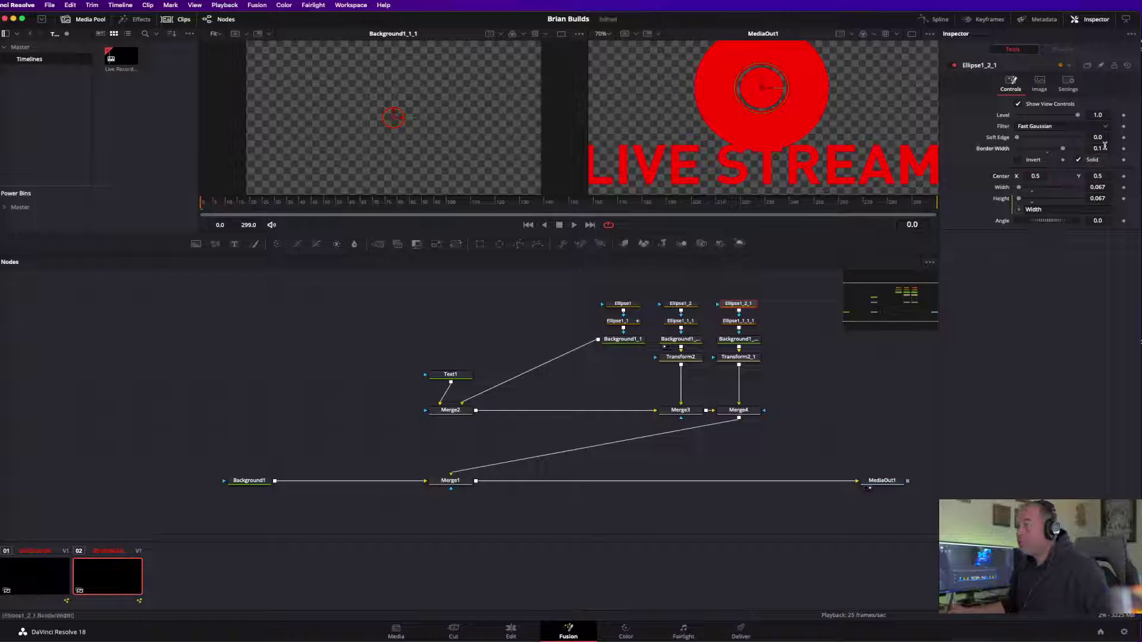
drag(1104, 149, 1103, 150)
click(1103, 150)
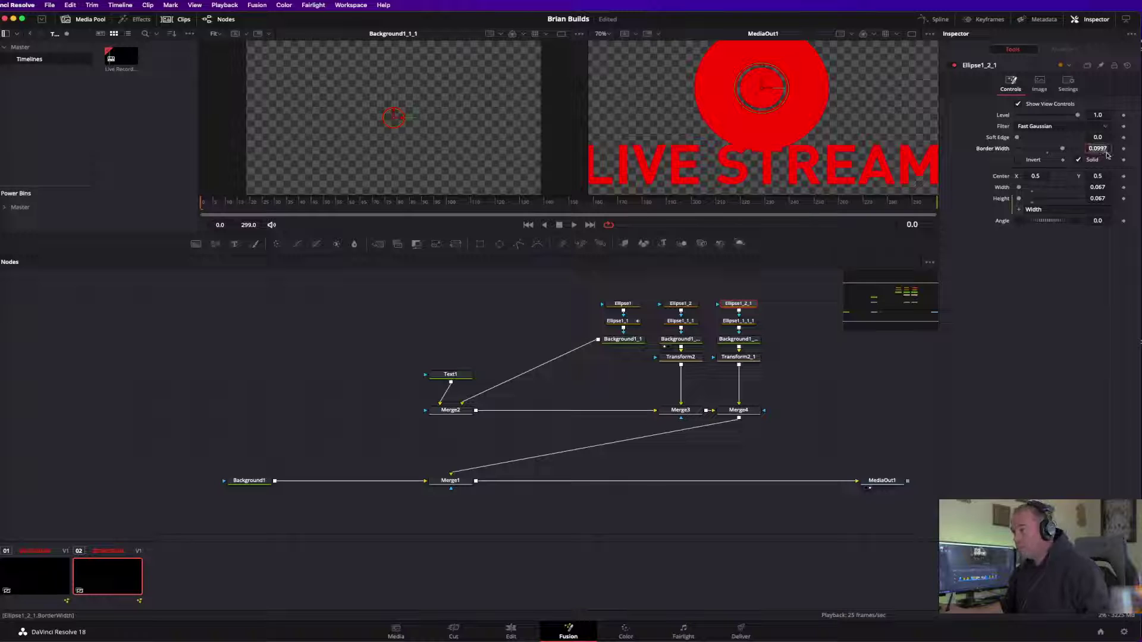
text(0.01)
key(Tab)
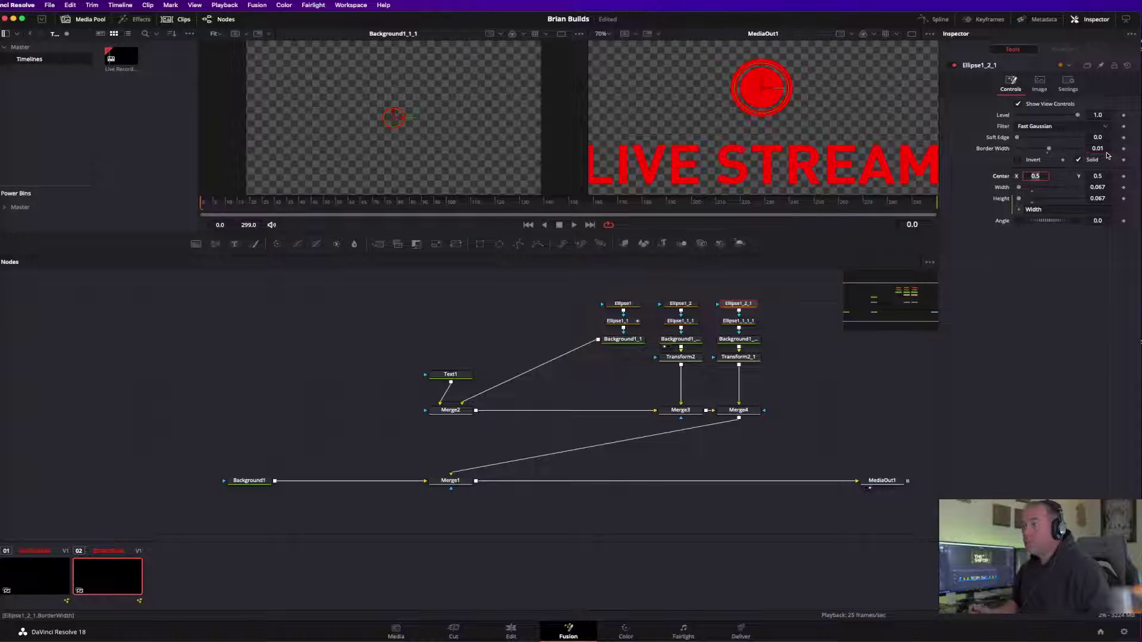
Enlarge the outer ring by setting Transform2_1's size to 1.57, keeping the playhead at frame 0.
click(751, 357)
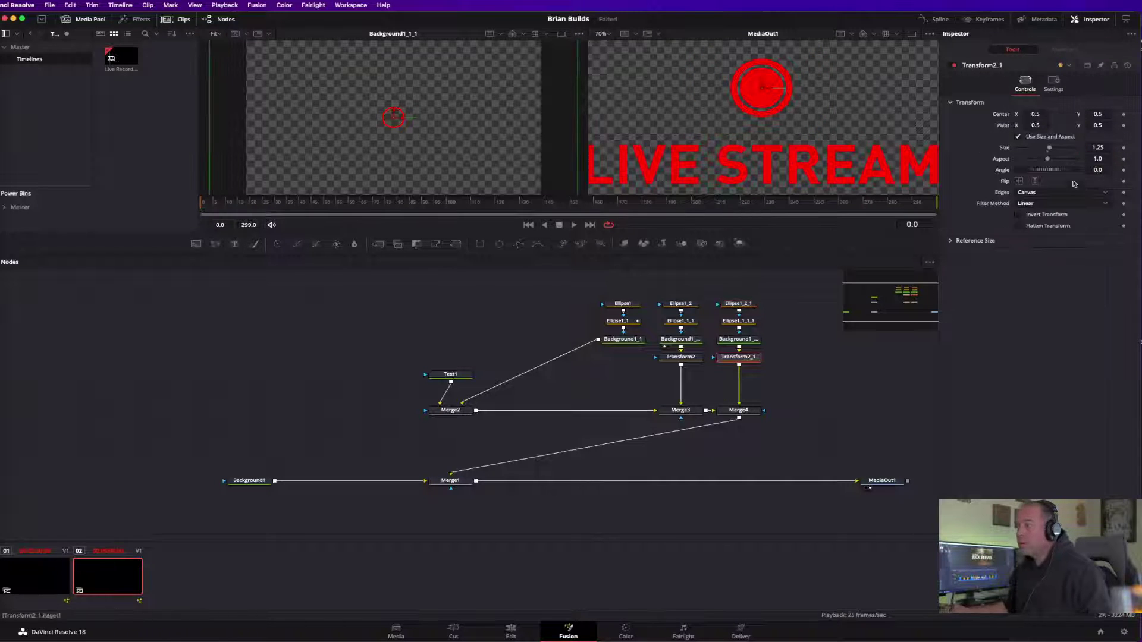
drag(1052, 152, 1067, 155)
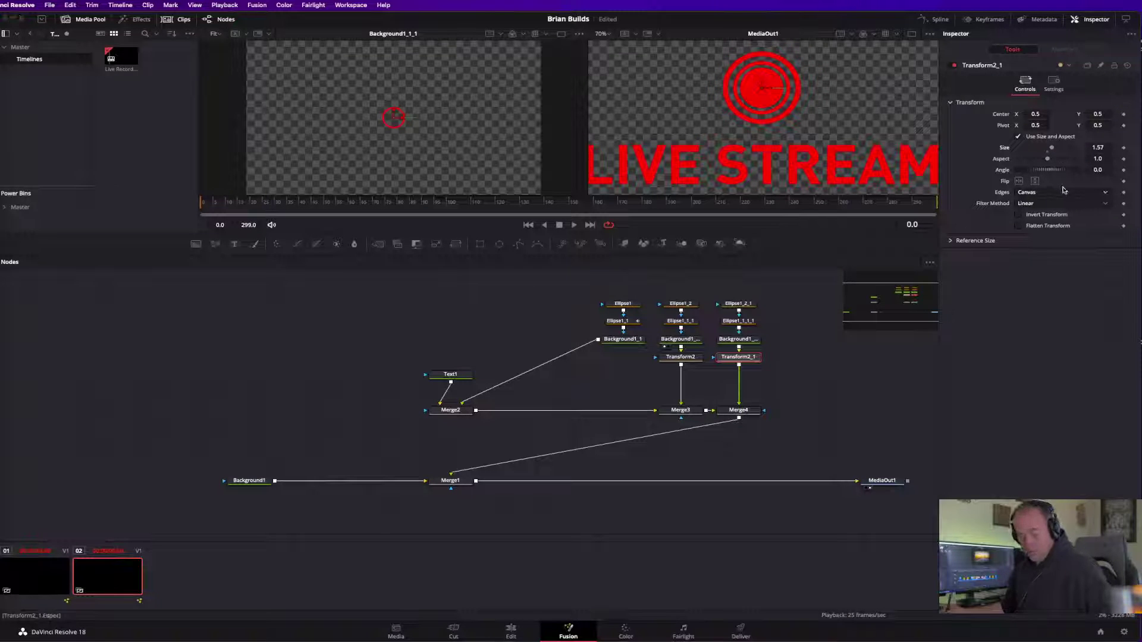
mouse_move(208, 208)
mouse_down()
mouse_move(245, 206)
mouse_move(201, 207)
mouse_up()
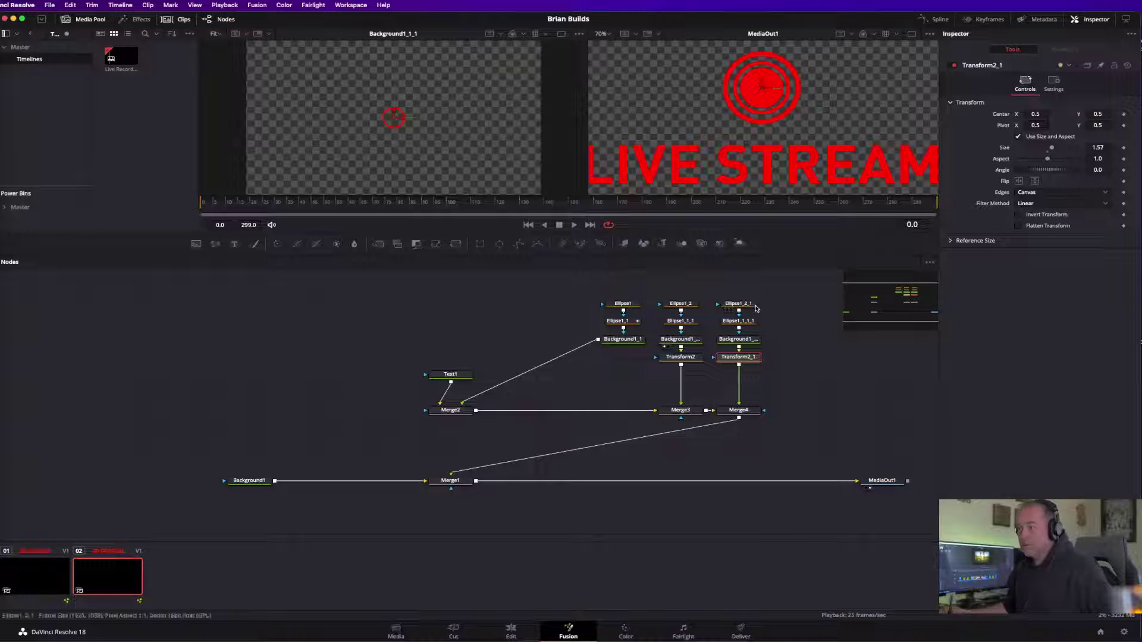
Duplicate the outer ring's two ellipses, red background and Transform2_1, and merge the copied branch over Merge4's output.
drag(715, 290, 739, 418)
key(ctrl+c)
key(ctrl+v)
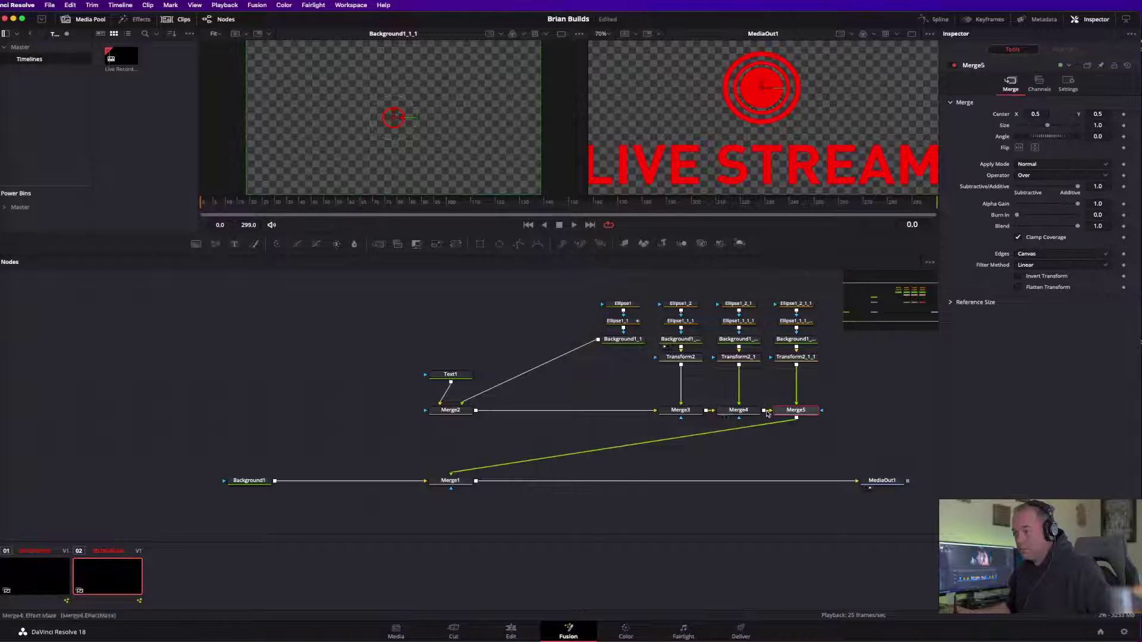
Show Merge2 in the first viewer and enlarge the third ring by setting Transform2_1_1's size to about 2.21.
click(806, 360)
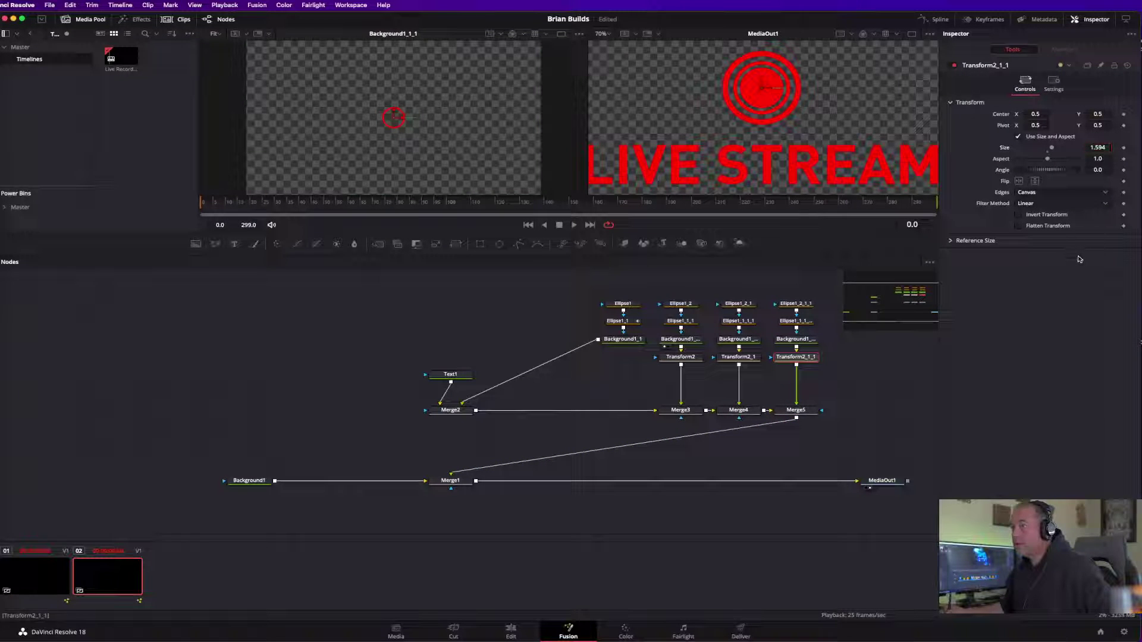
click(450, 410)
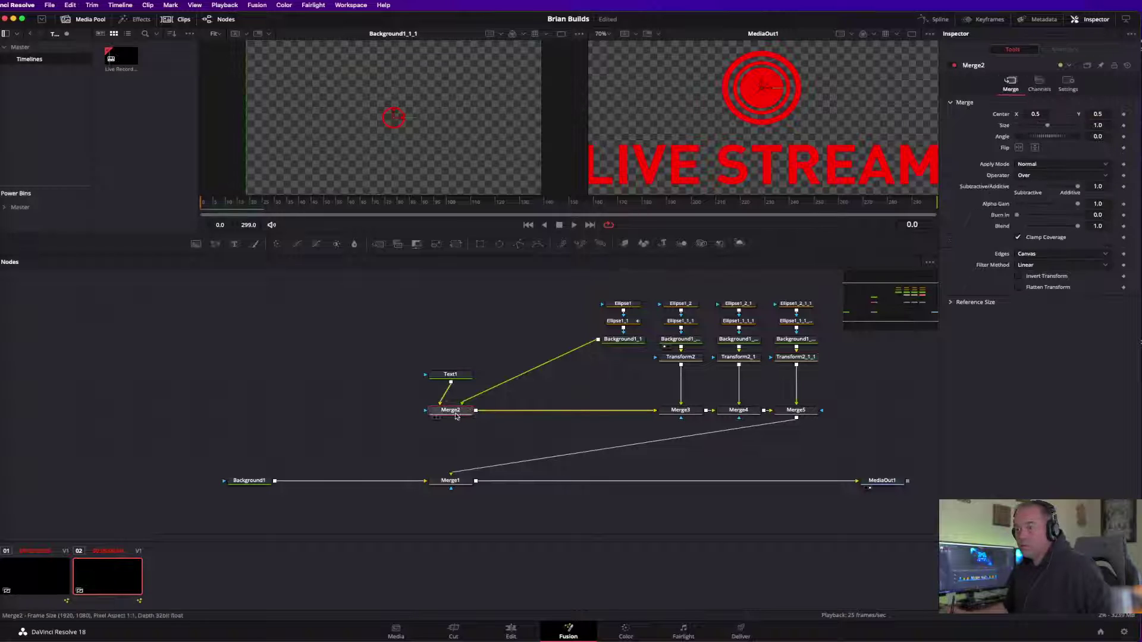
click(796, 356)
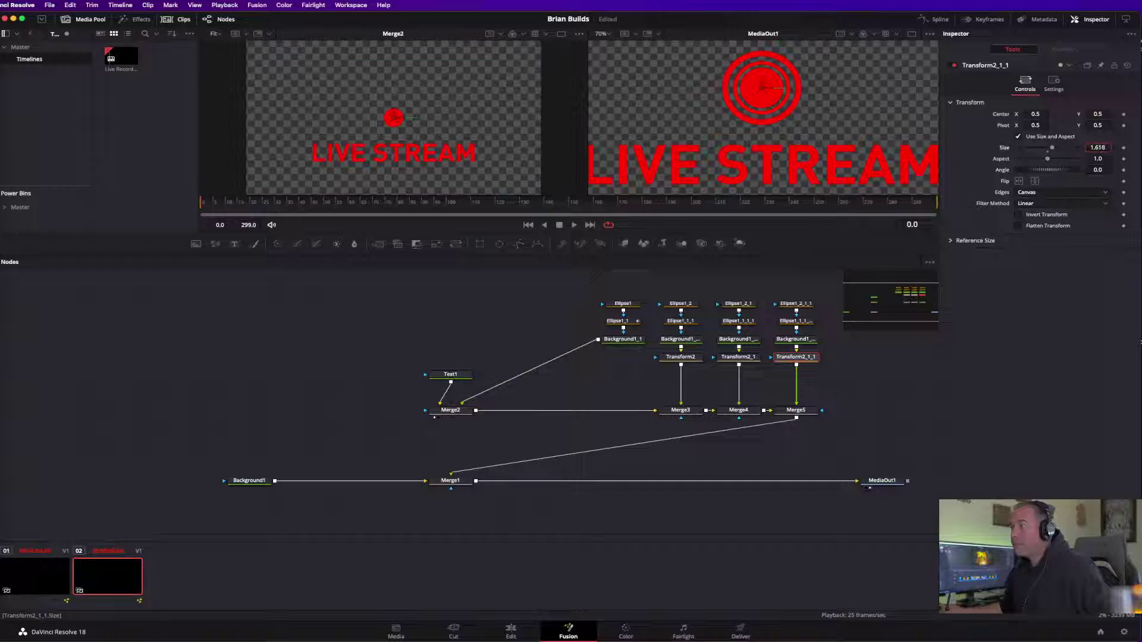
drag(1052, 149, 1057, 149)
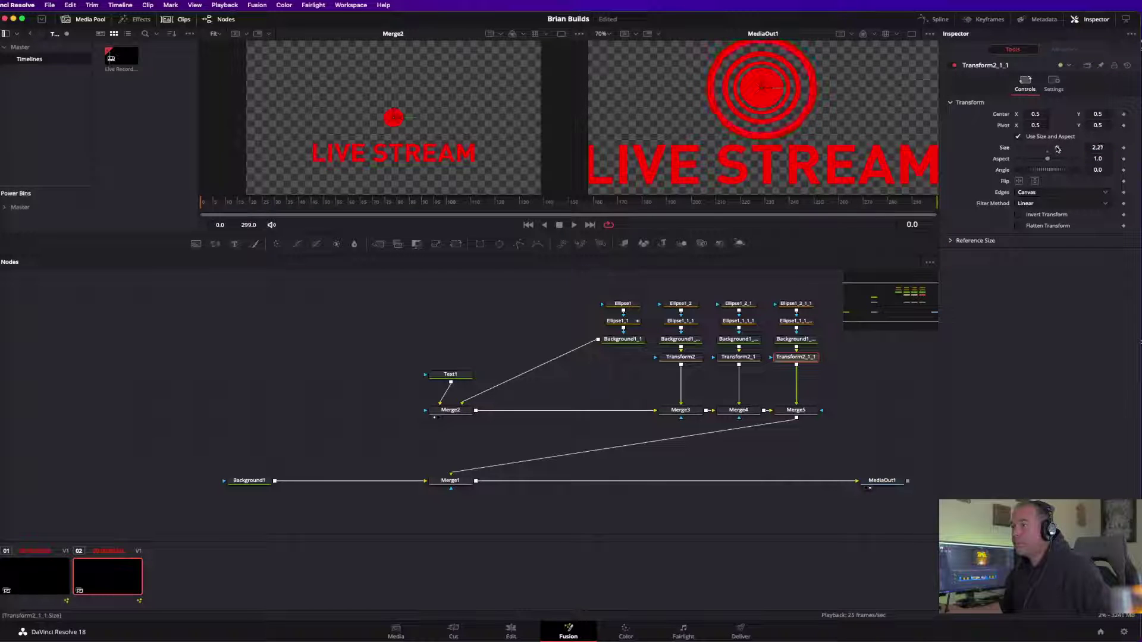
Thin the outermost ring by setting the border width of its ellipse, Ellipse1_2_1_1, to 0.004.
click(467, 482)
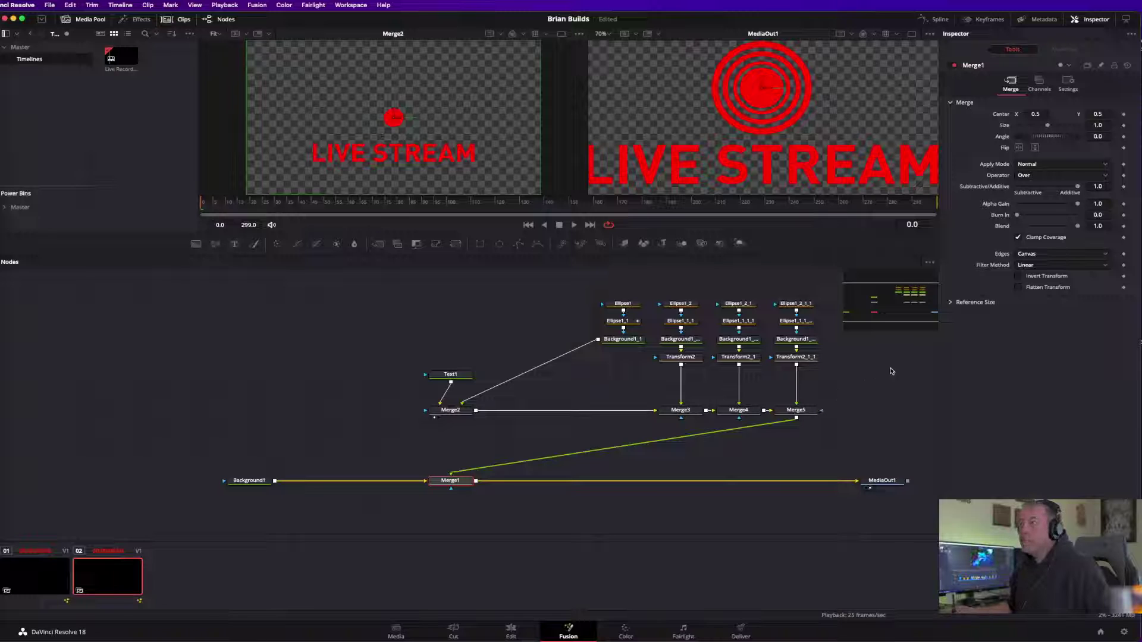
click(795, 303)
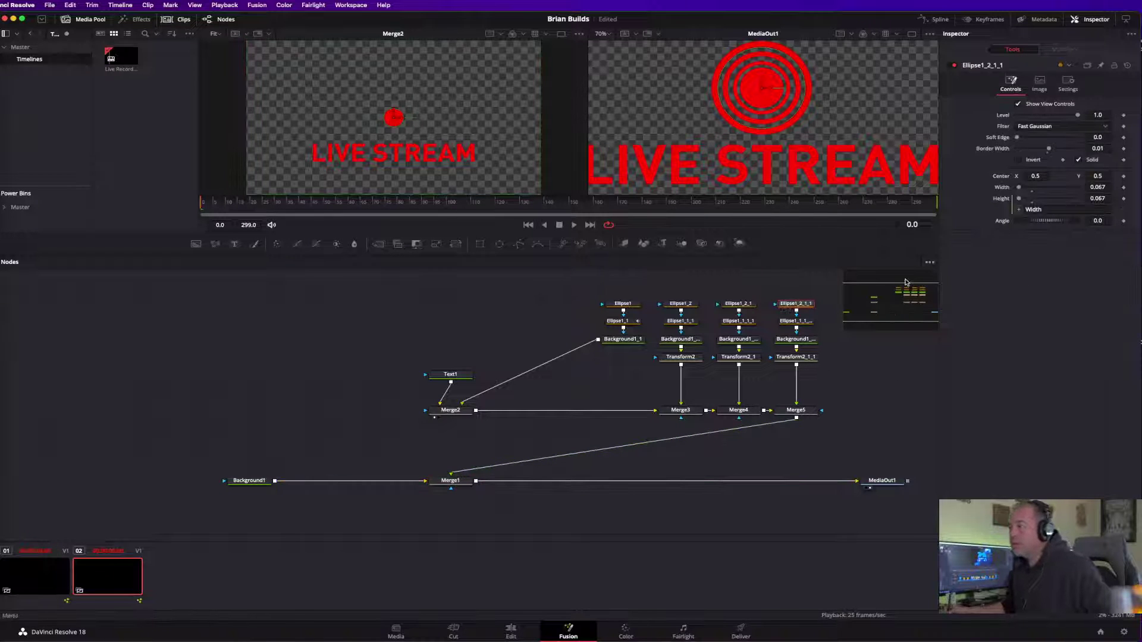
click(1097, 149)
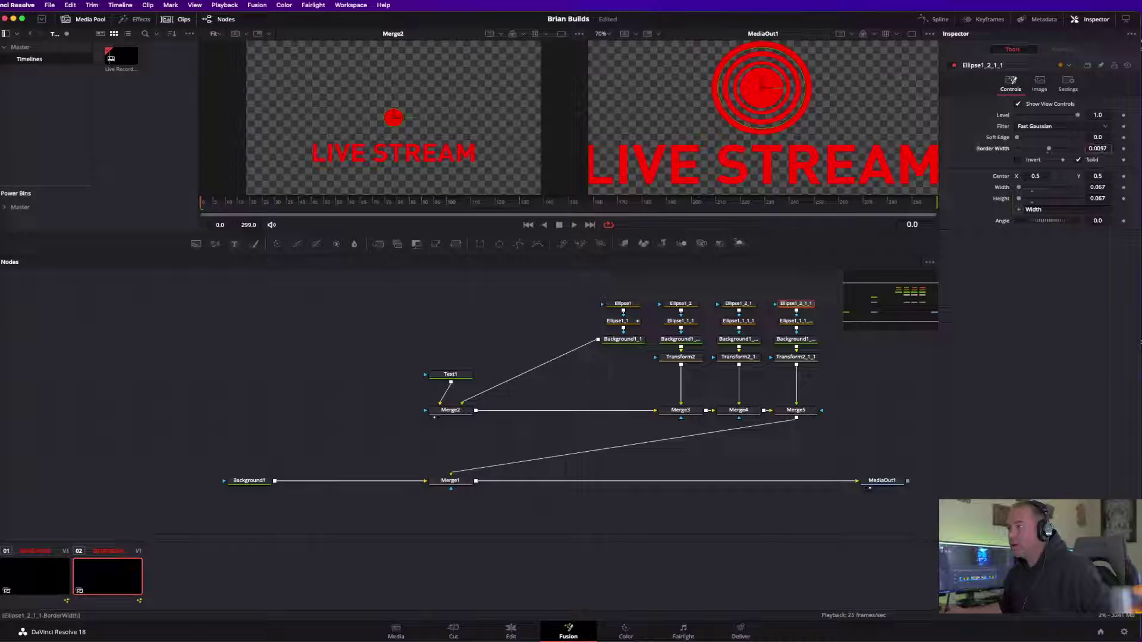
key(Return)
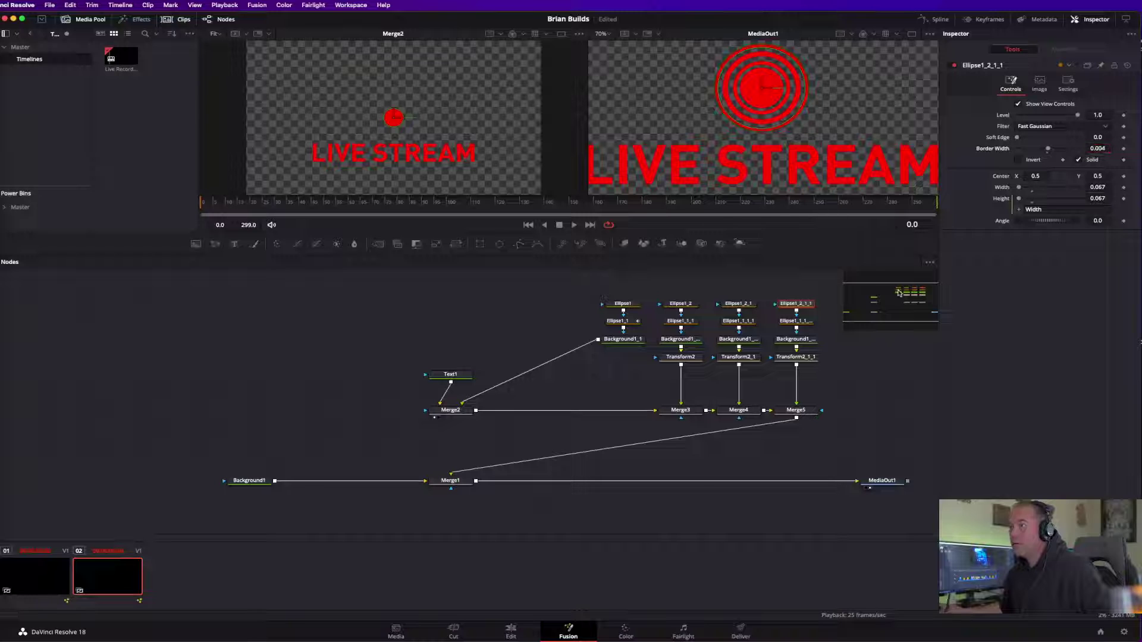
Set Ellipse1_2_1's border width to 0.0113 and Ellipse1_2's border width to 0.0065.
click(737, 304)
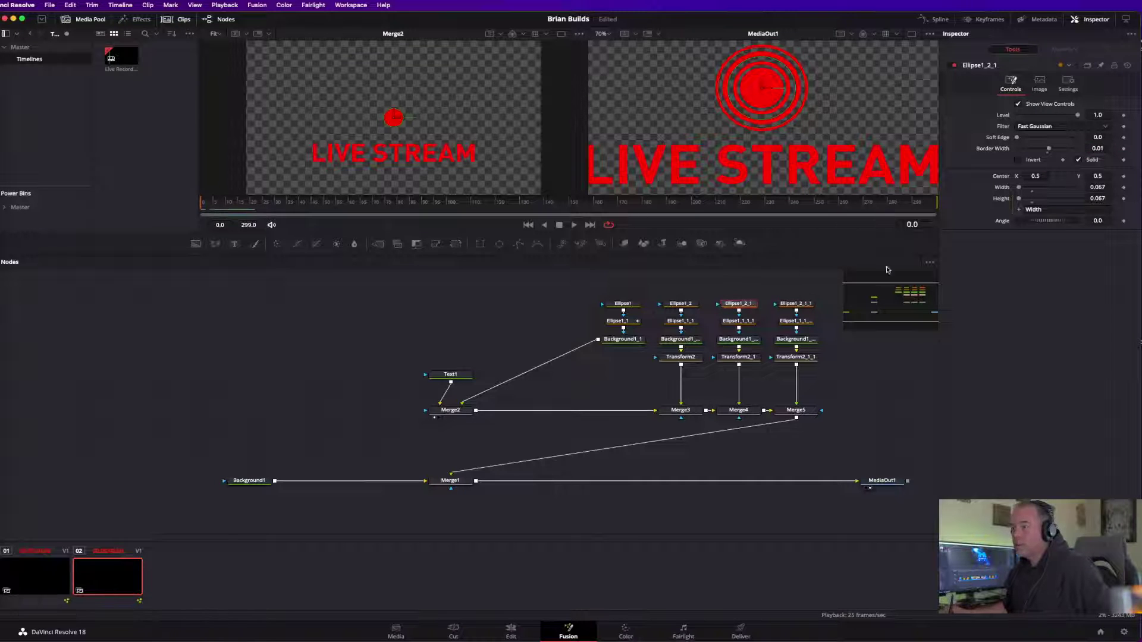
click(1097, 148)
key(Return)
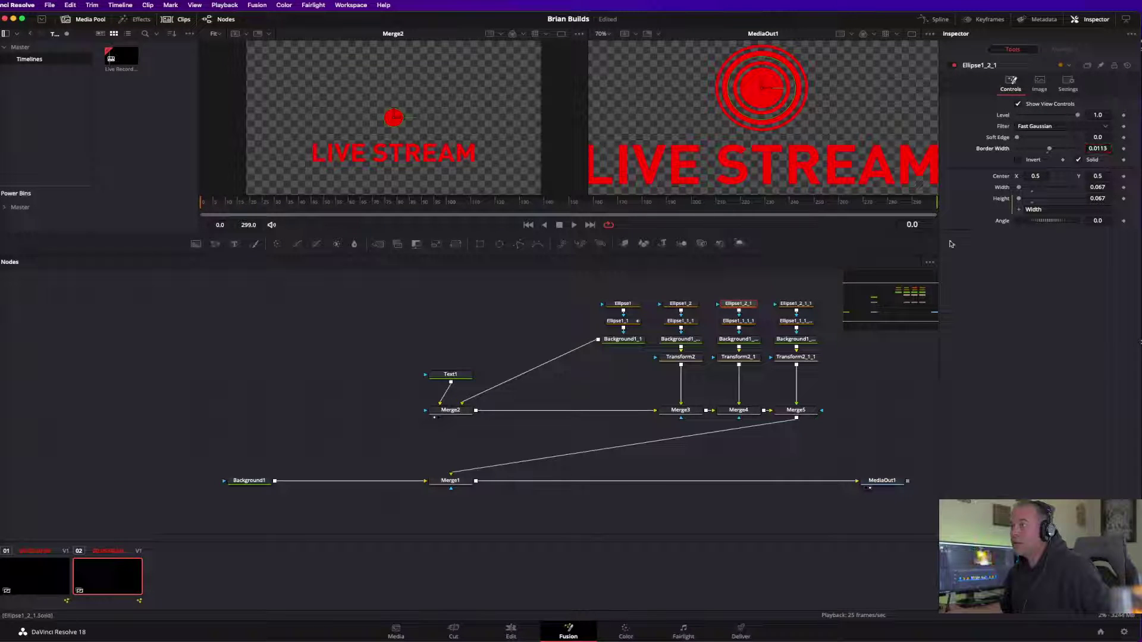
click(681, 303)
click(1103, 148)
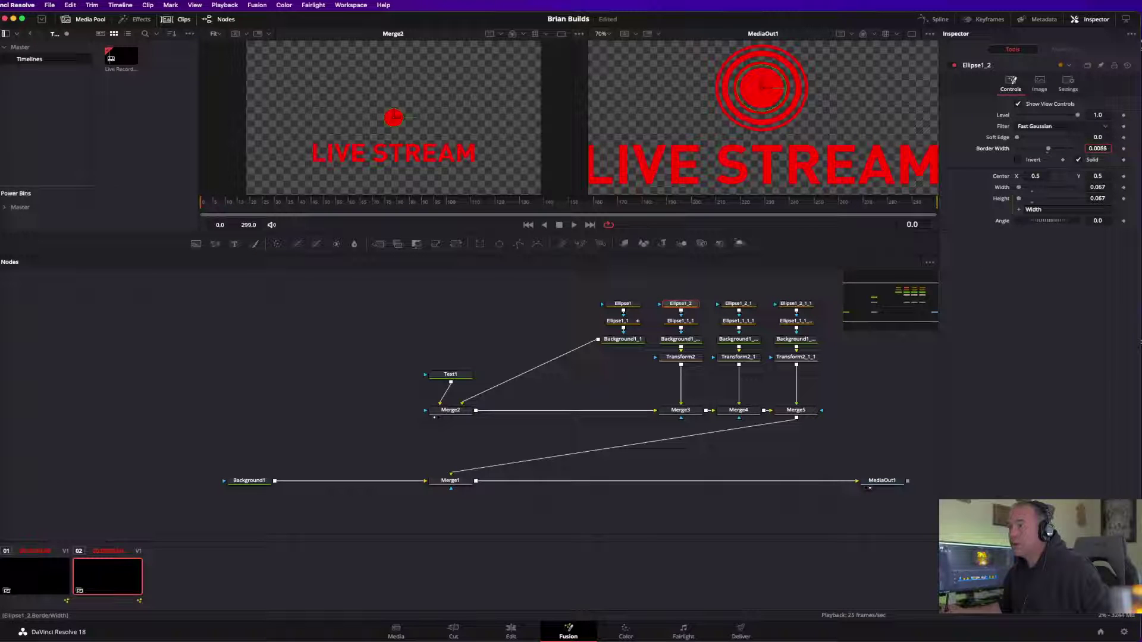
key(Return)
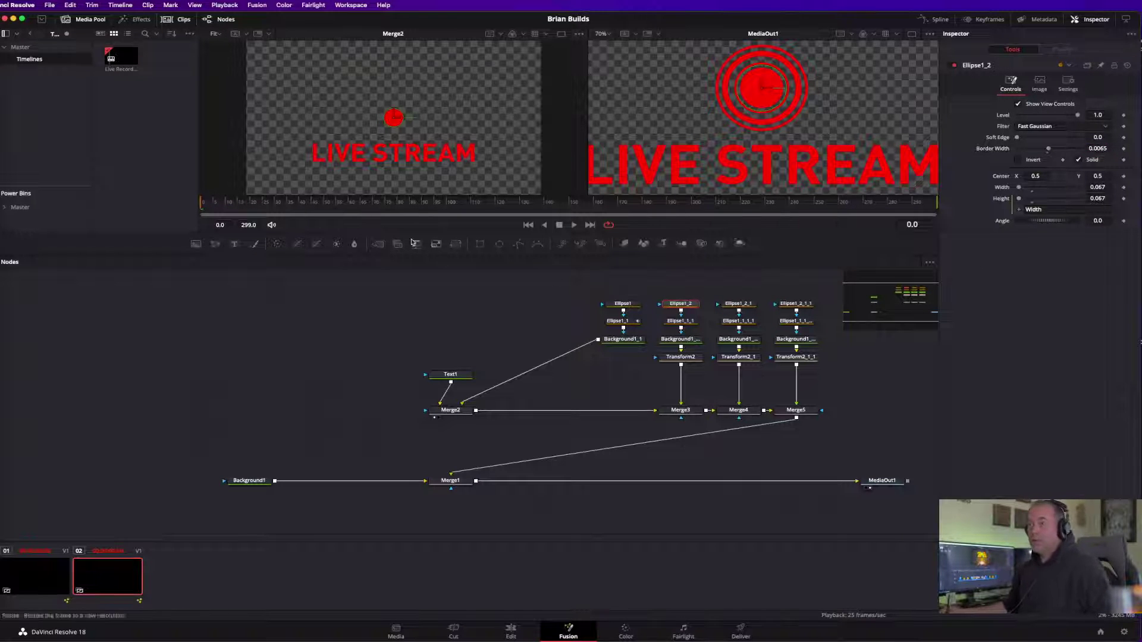
Keyframe Merge3's Blend at 1.0 on frame 15 and at 0.0 on frames 16 and 18.
drag(202, 203, 238, 207)
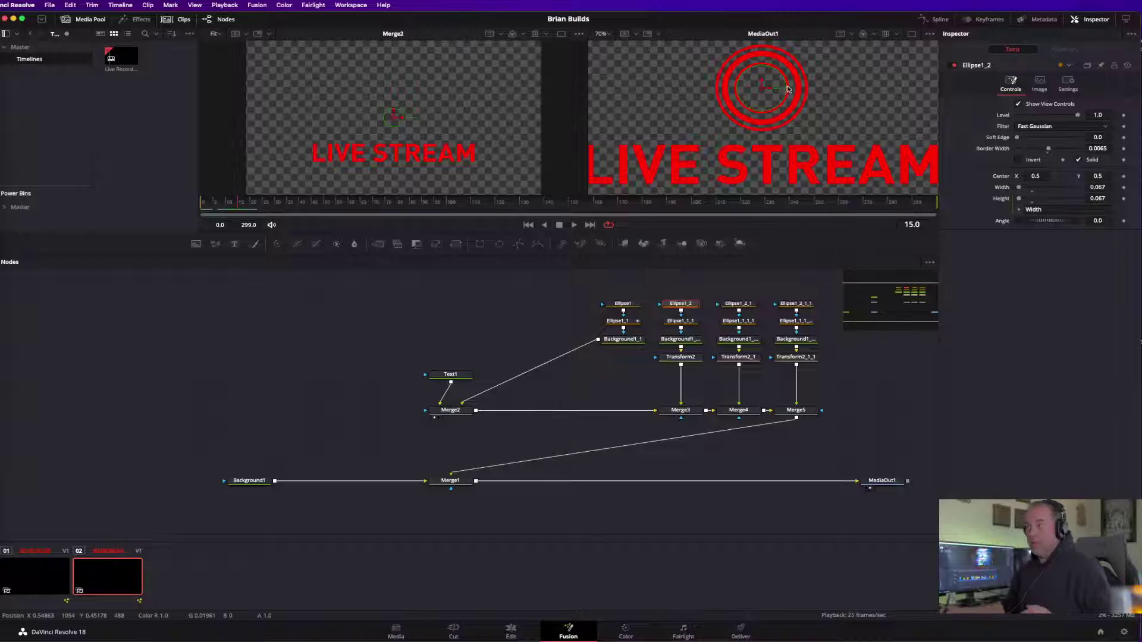
click(680, 409)
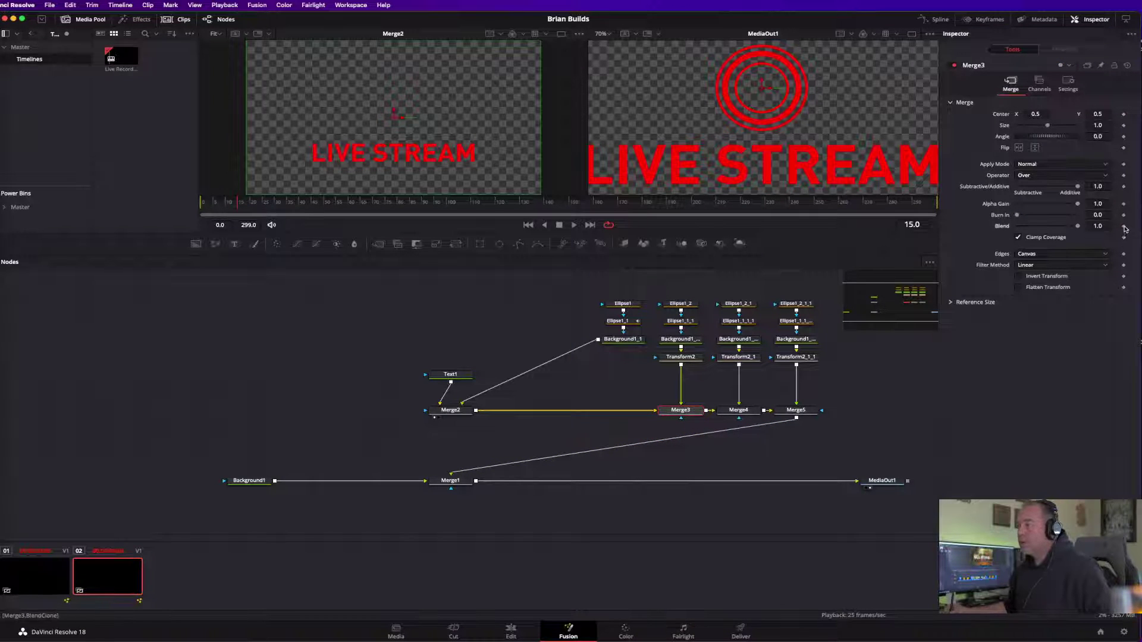
click(1123, 226)
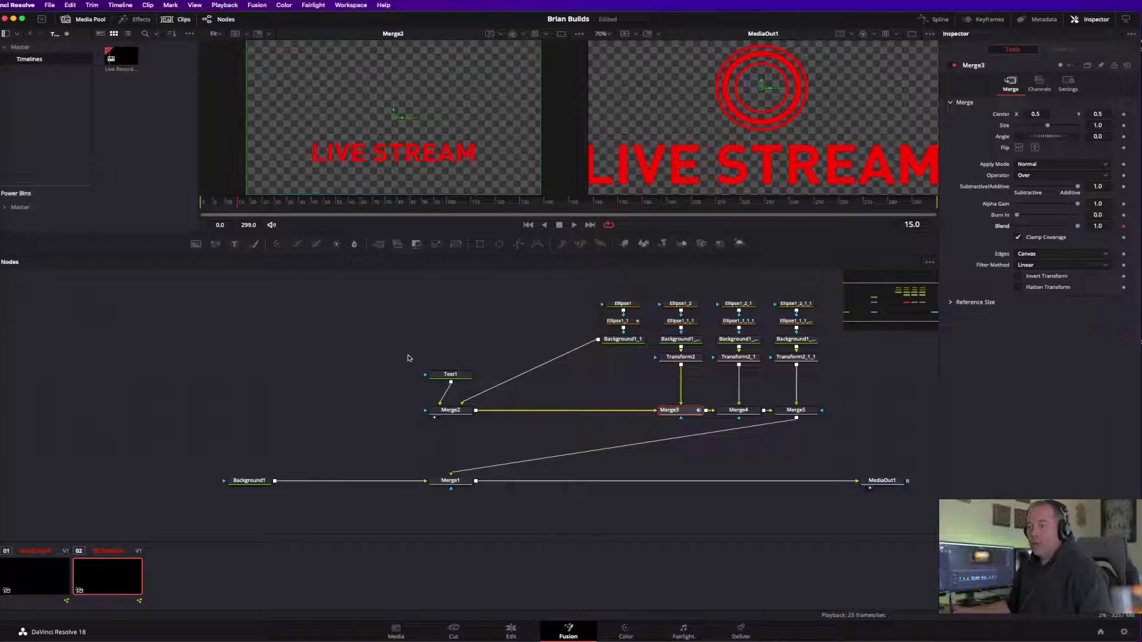
key(Left)
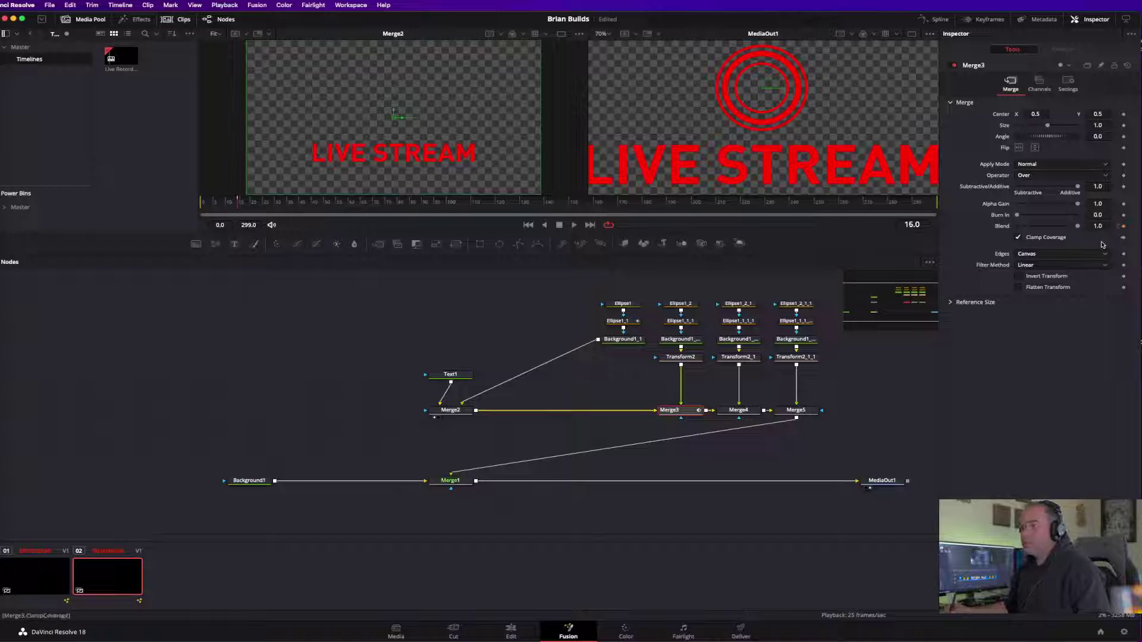
drag(1081, 232, 1004, 231)
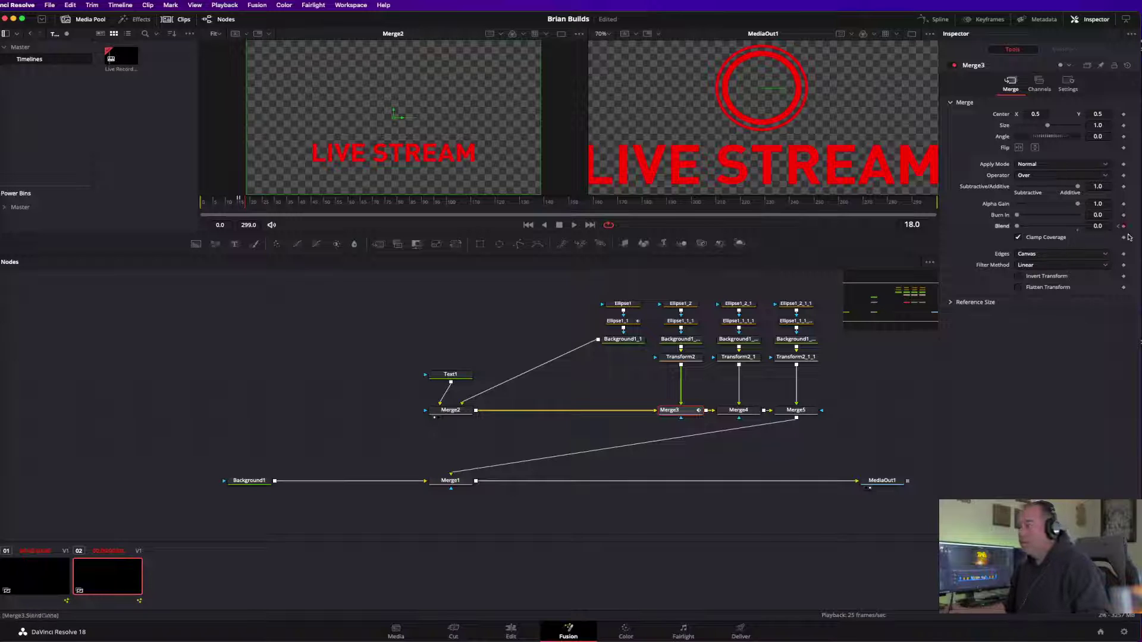
Keyframe Merge3's Blend at 1.0 on frames 19 and 23 to turn the inner ring back on.
key(Right)
key(Right)
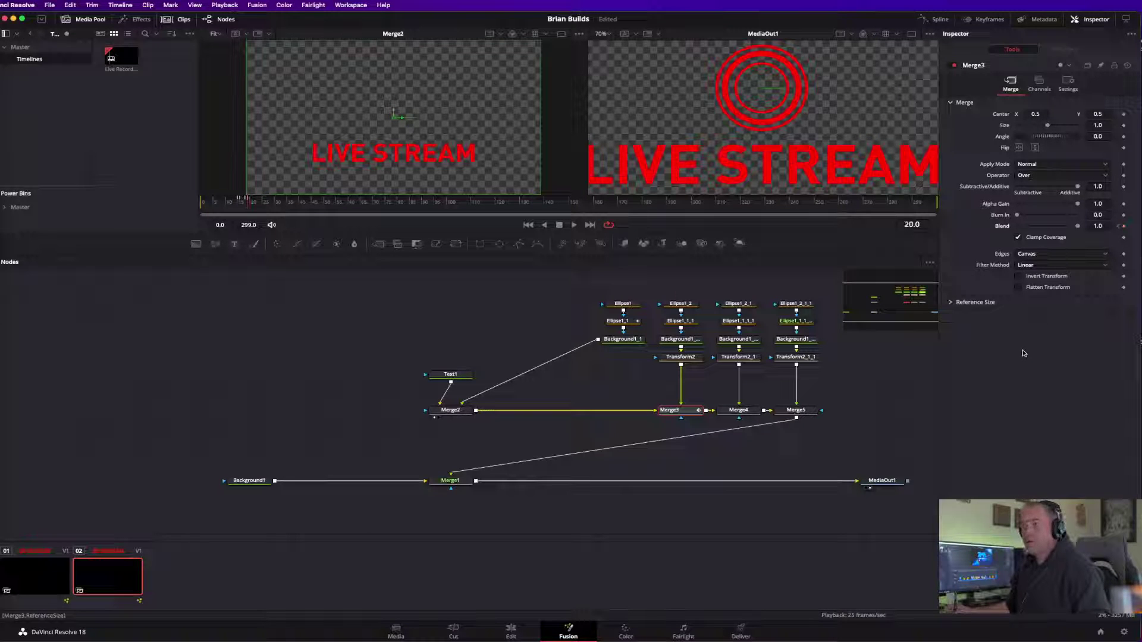
key(Right)
key(Right)
key(Right)
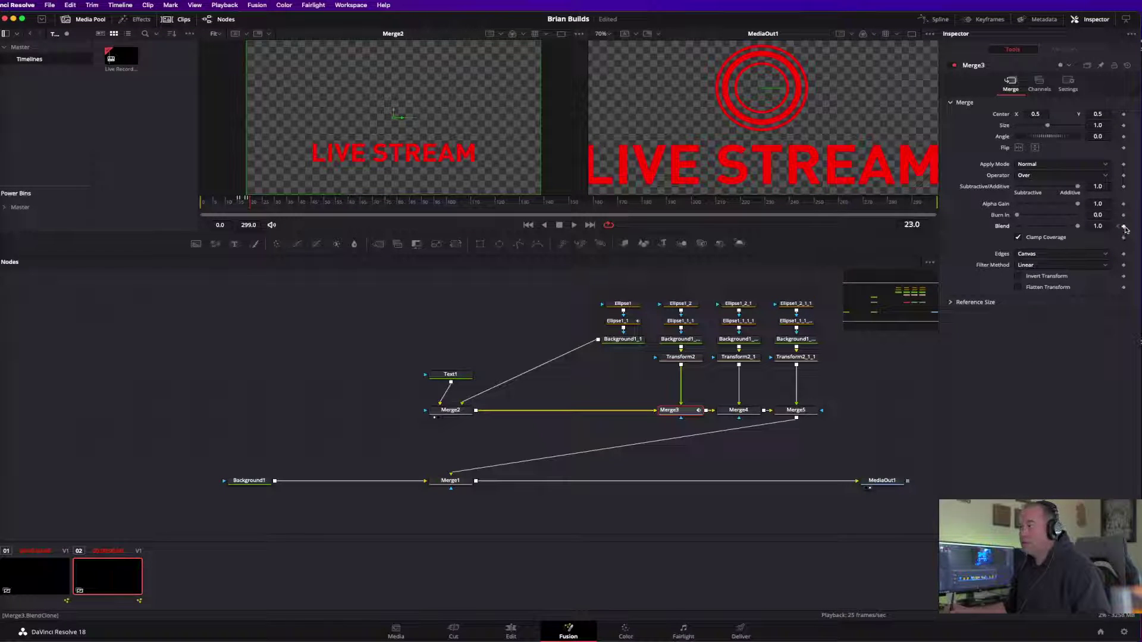
Keyframe Merge3's Blend at 0.0 on frames 24 and 26, and at 1.0 on frames 27 and 28.
key(Right)
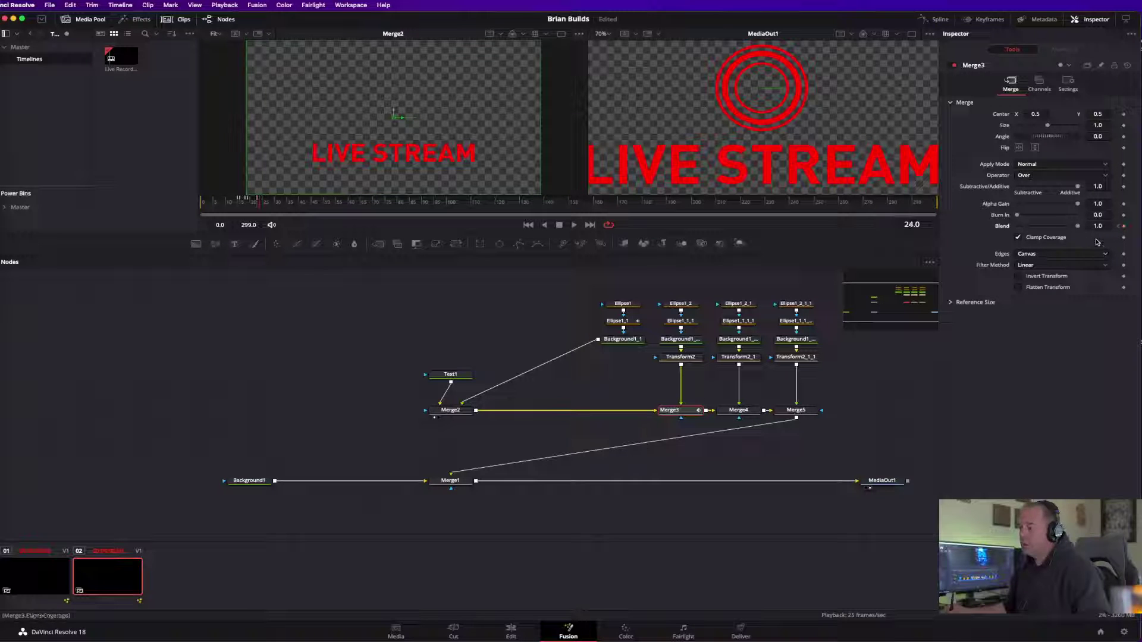
drag(1078, 226, 935, 239)
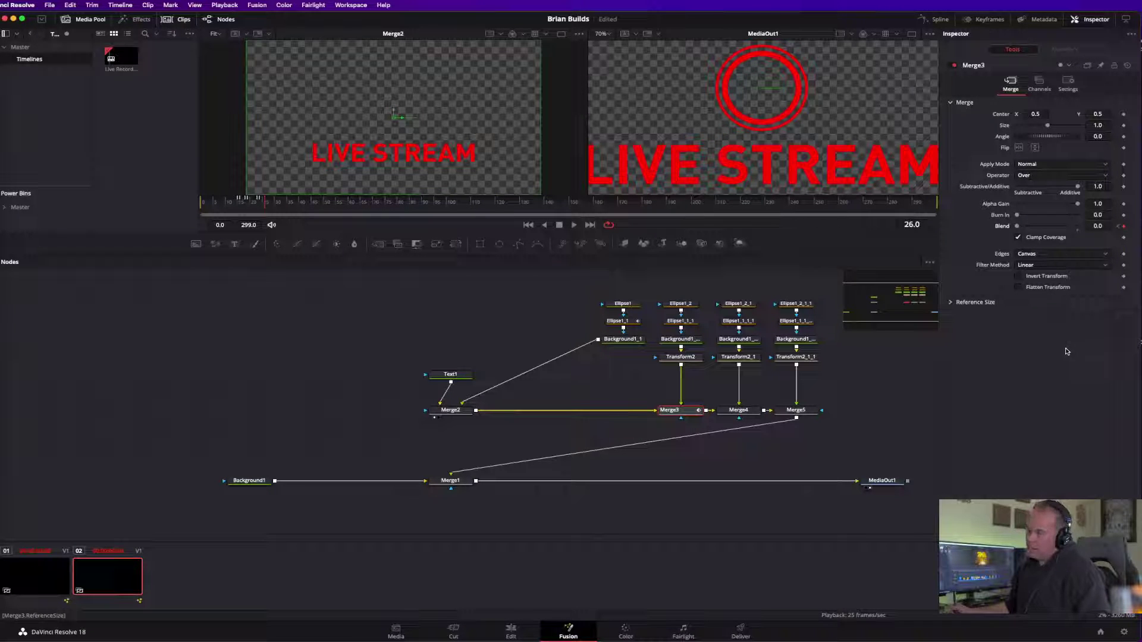
drag(1018, 226, 1025, 229)
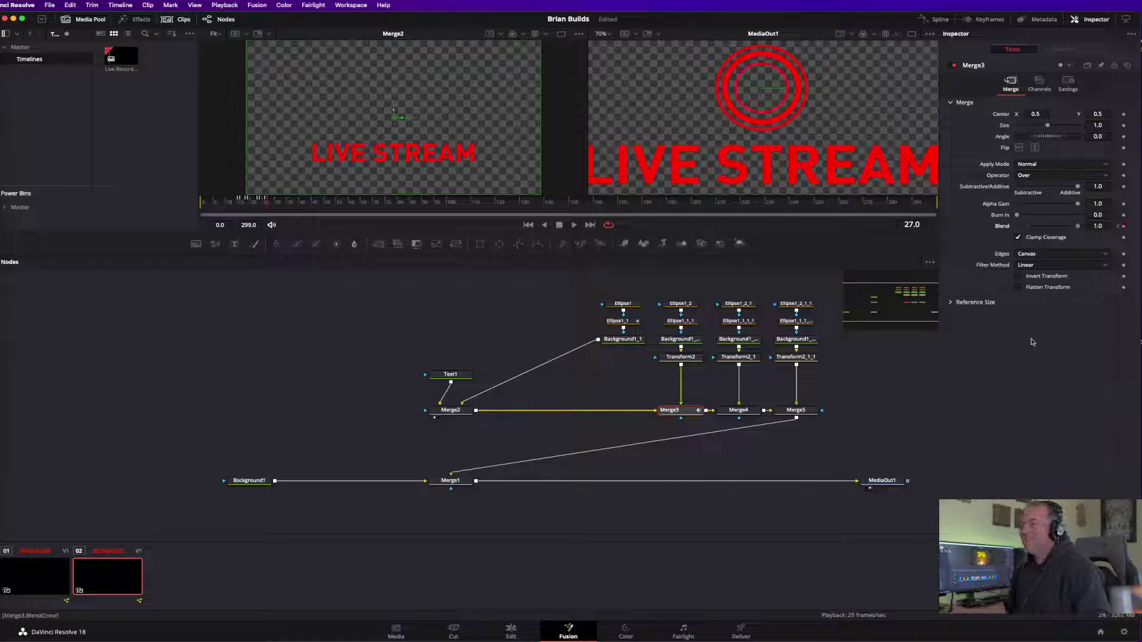
key(Right)
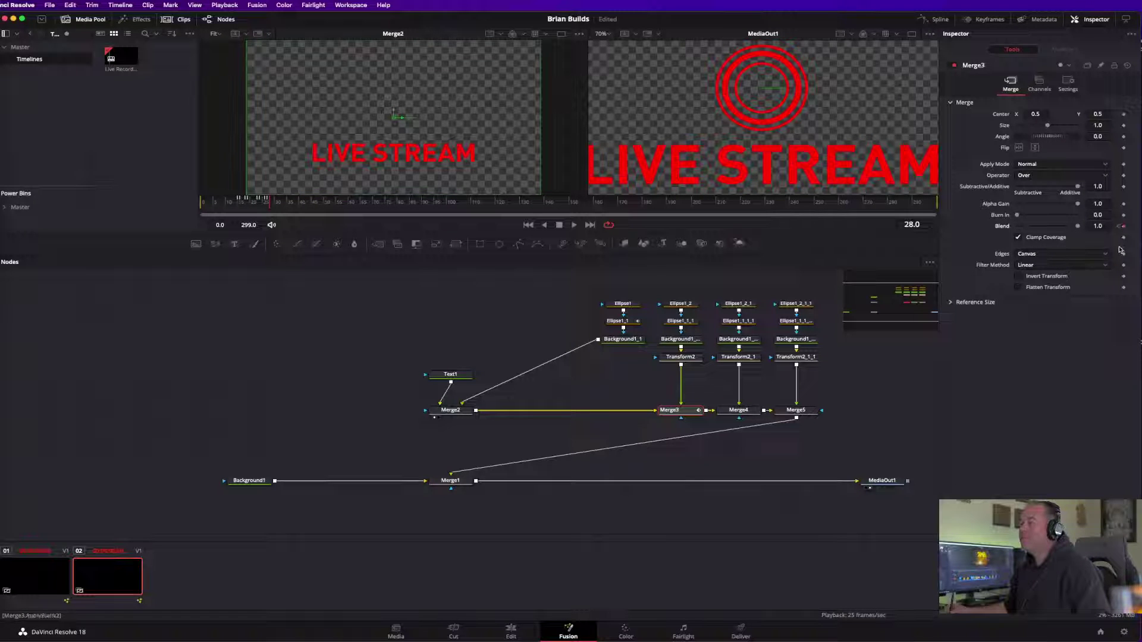
Keyframe Merge3's Blend at 0.0 on frames 29 and 30, at 1.0 on frame 31, and at 0.0 on frame 32.
drag(1073, 227, 964, 236)
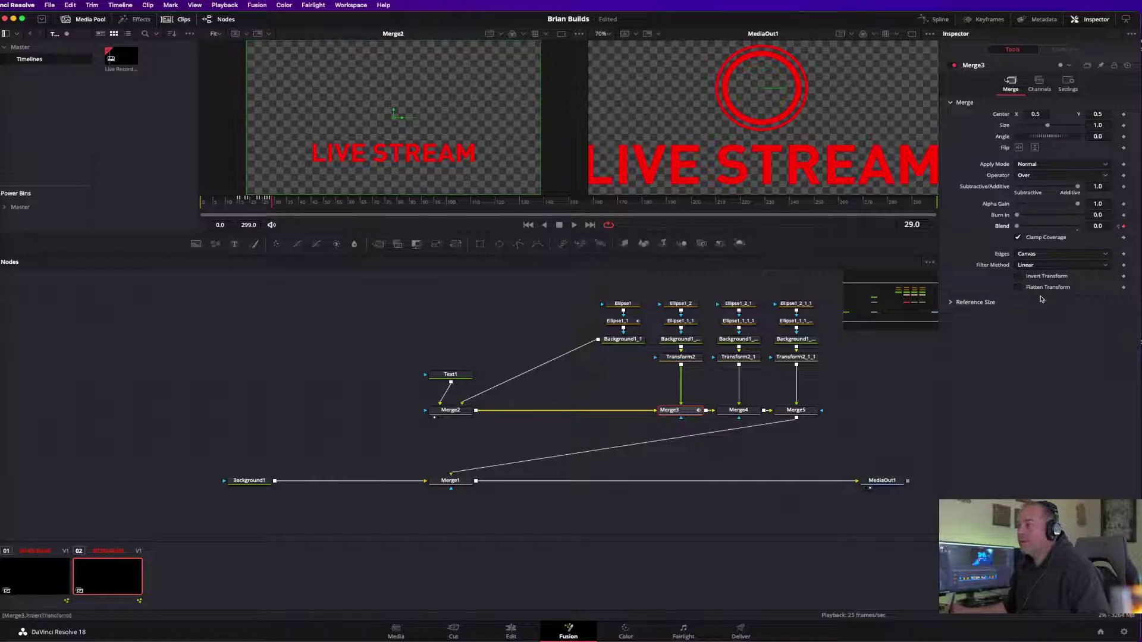
key(Right)
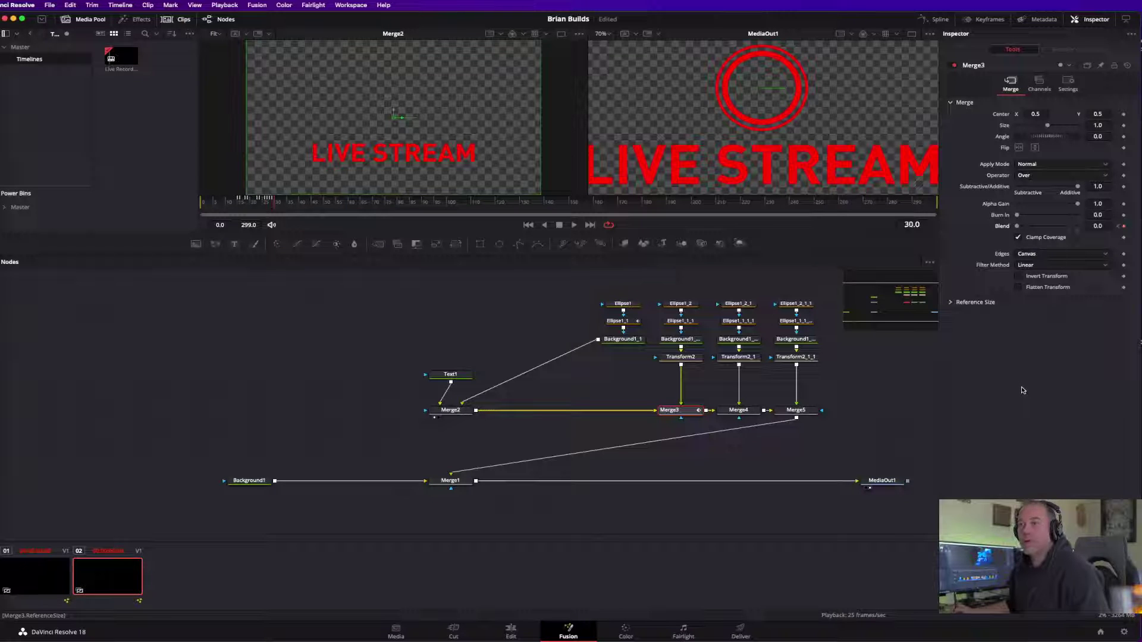
key(Right)
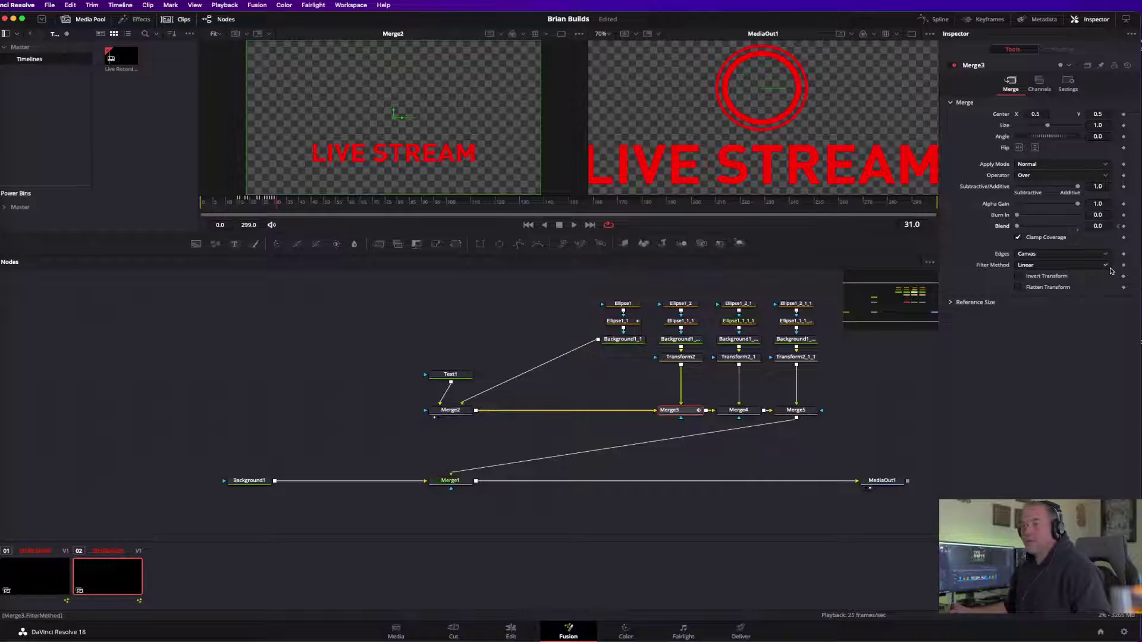
click(1018, 237)
drag(1016, 226, 1136, 226)
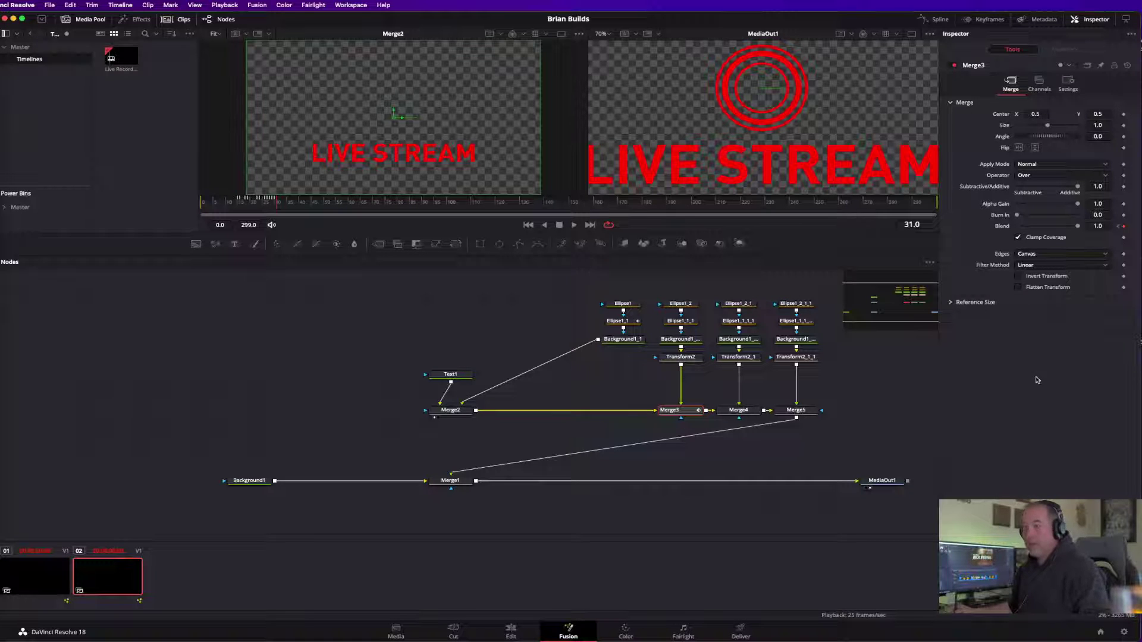
key(Right)
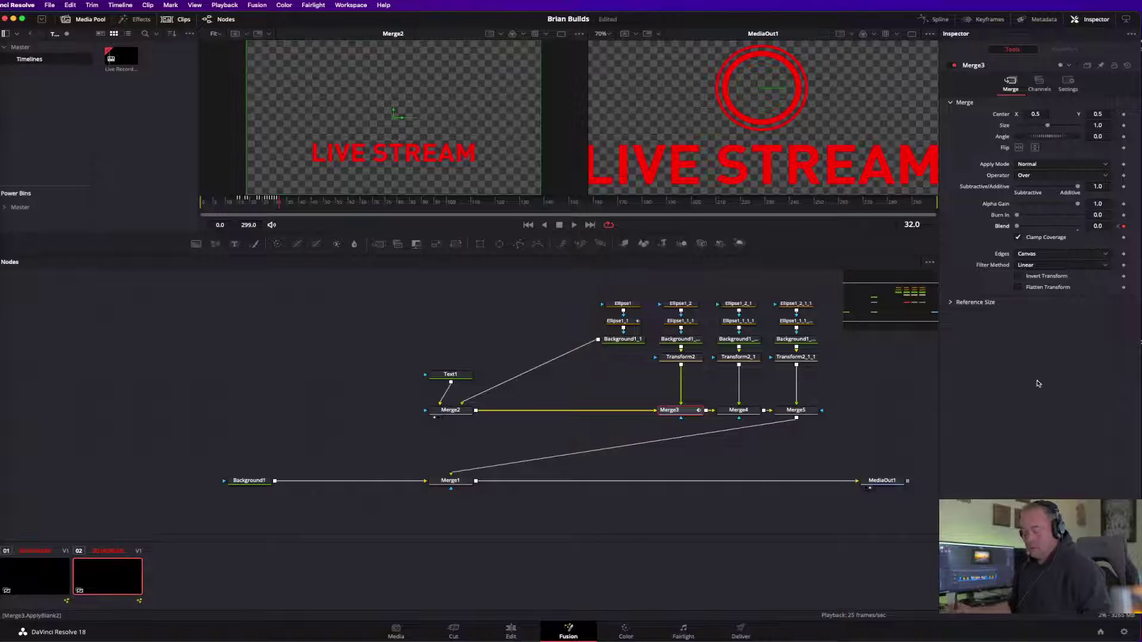
Play back the inner ring's flicker repeatedly from around frame 14 to check its timing.
drag(283, 204, 236, 206)
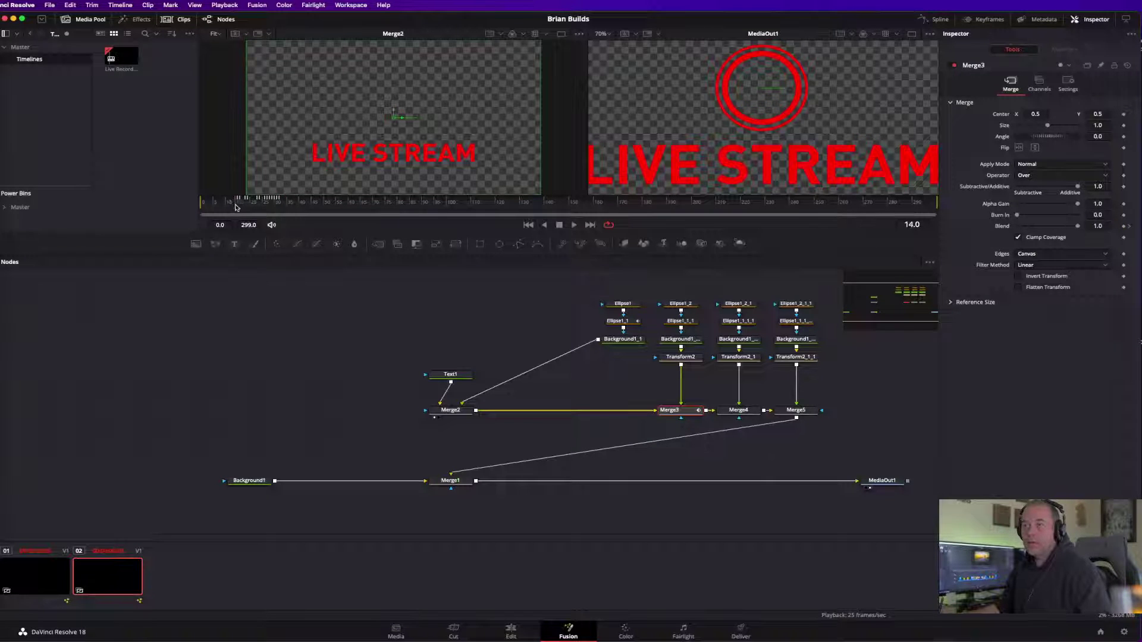
key(space)
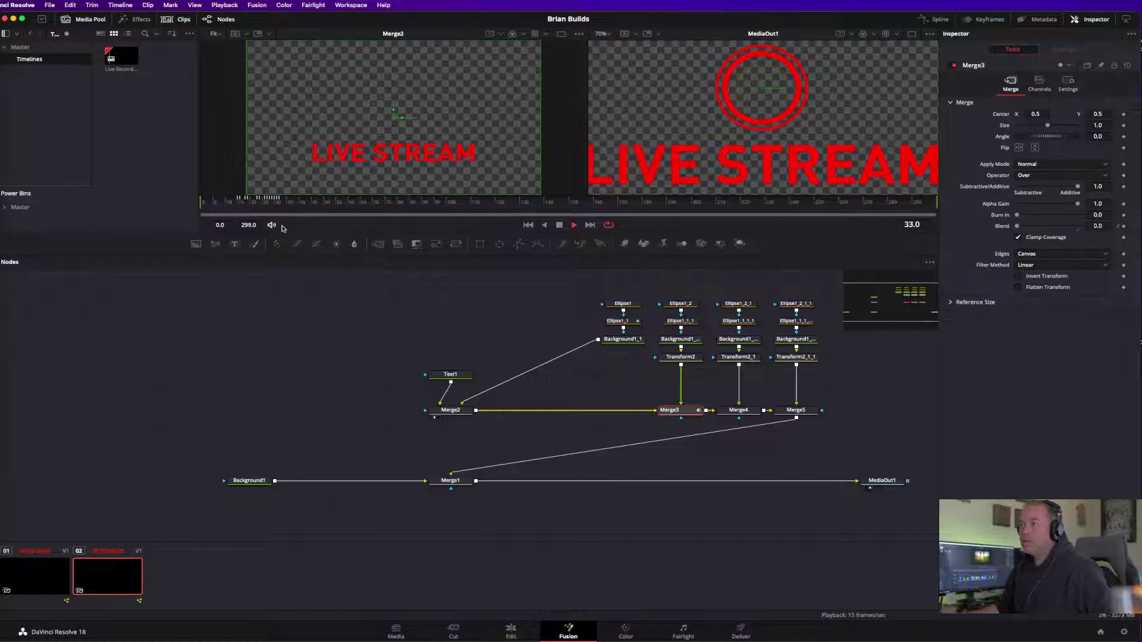
click(236, 208)
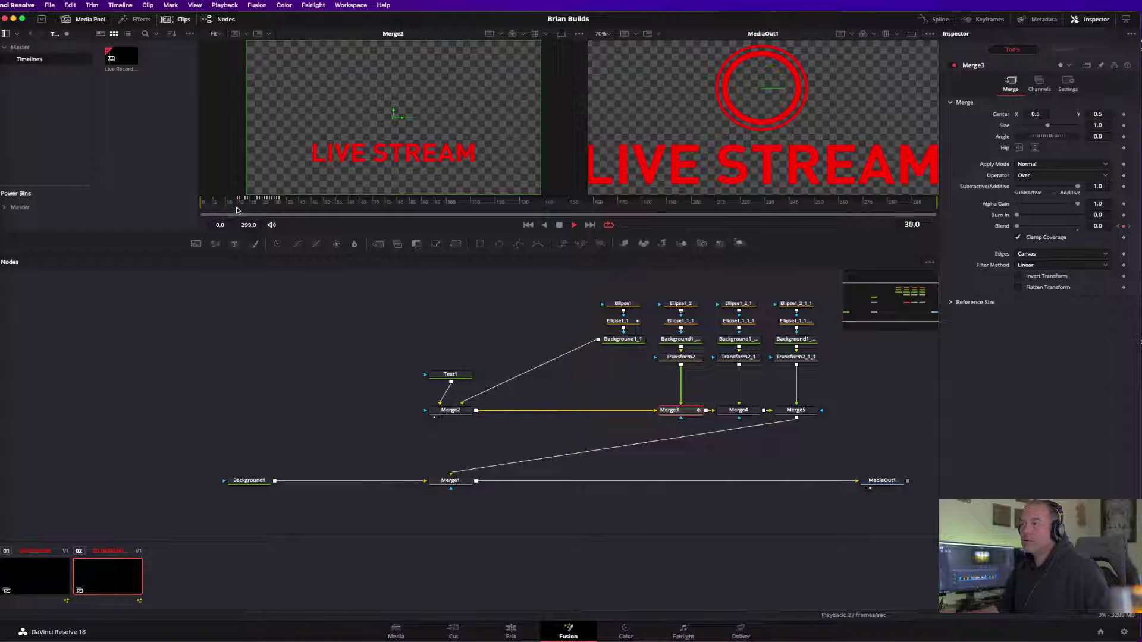
click(226, 208)
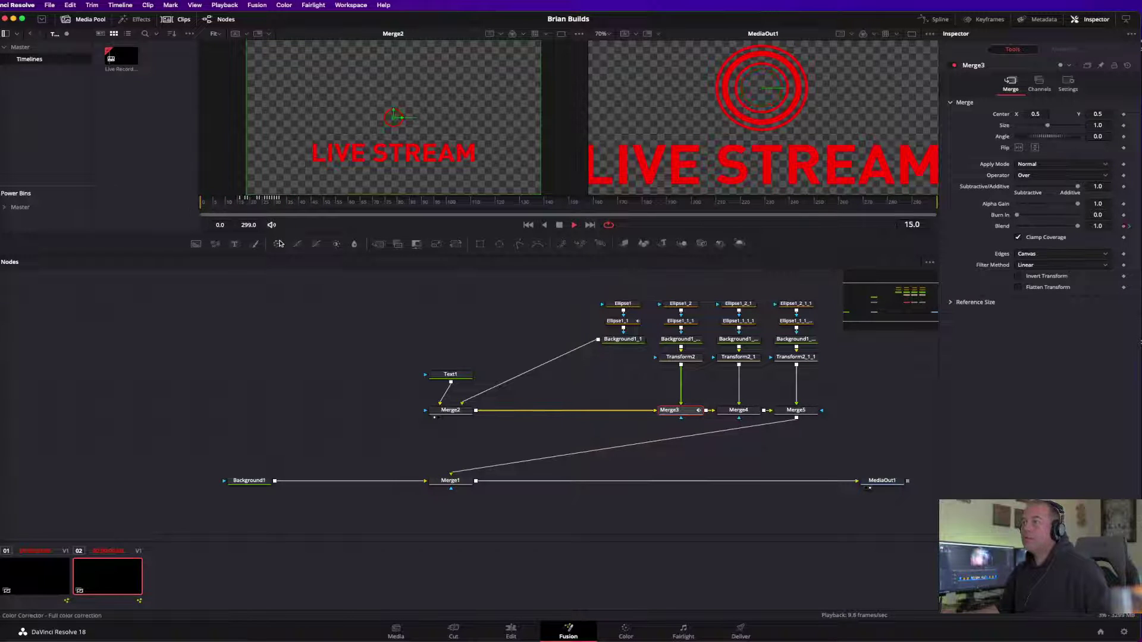
click(255, 209)
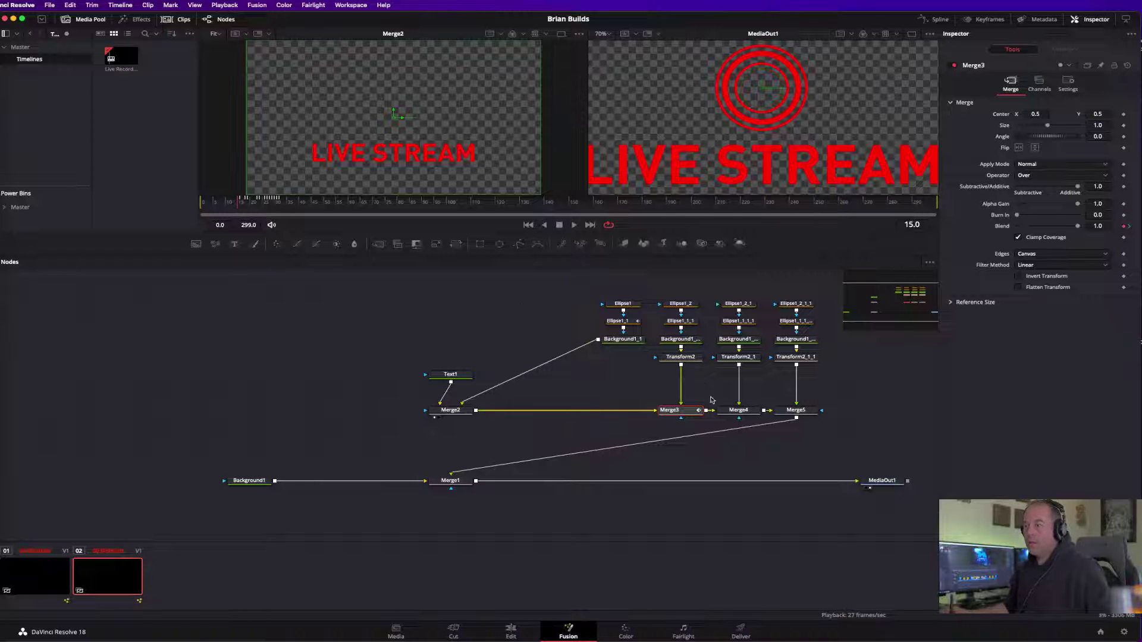
Open Merge3's Blend curve in a widened spline editor and change all its keyframes to stepped interpolation.
click(938, 20)
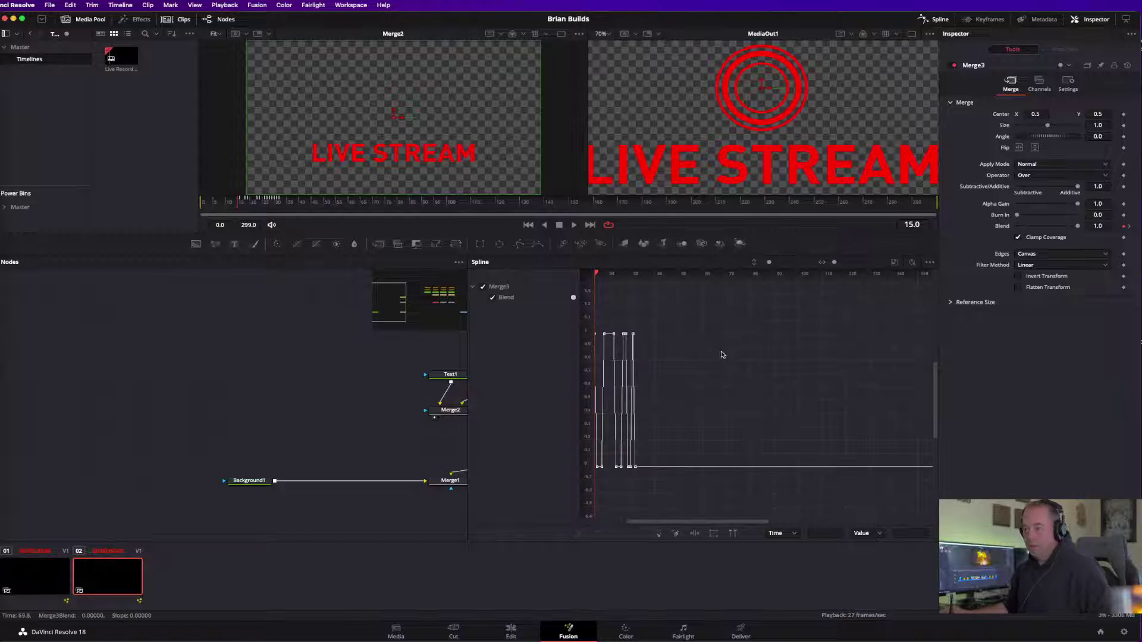
key(ctrl+a)
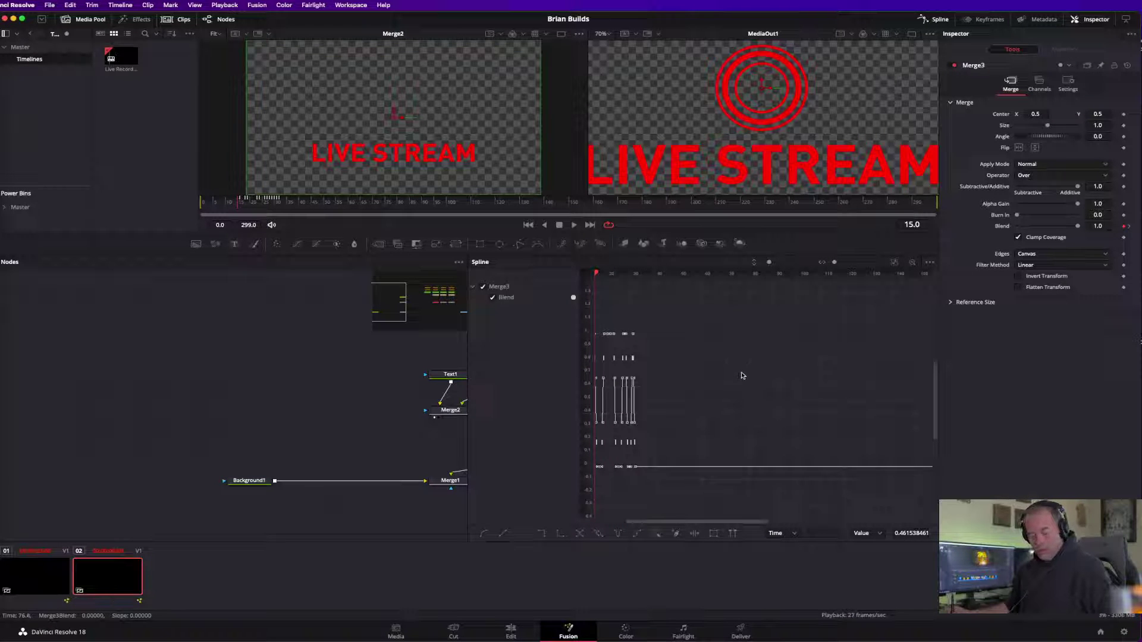
key(ctrl+f)
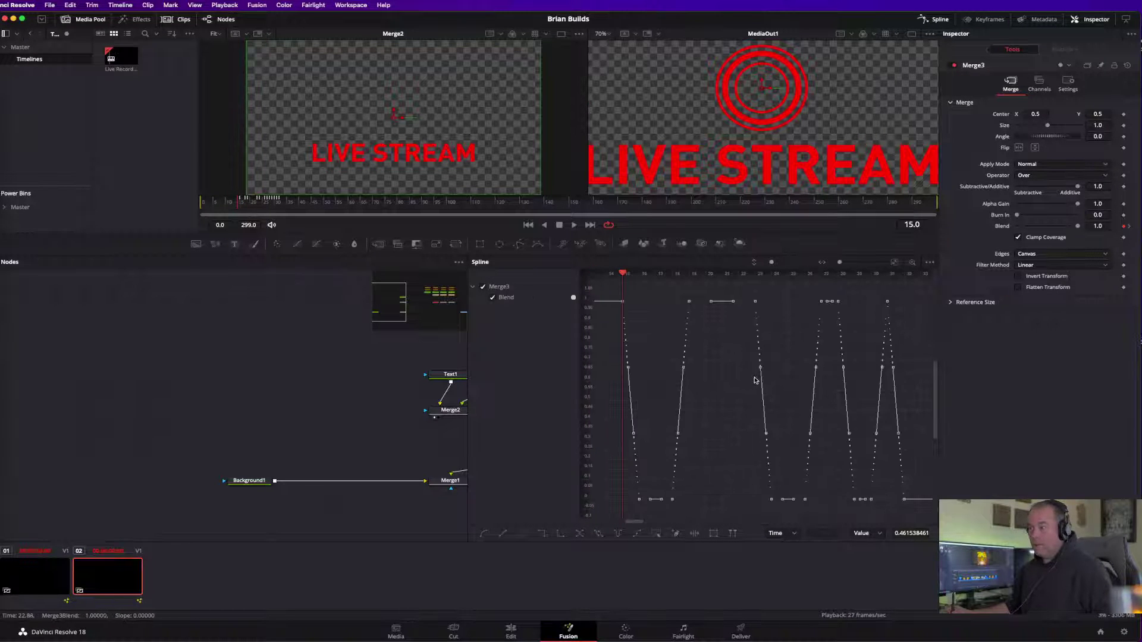
click(543, 534)
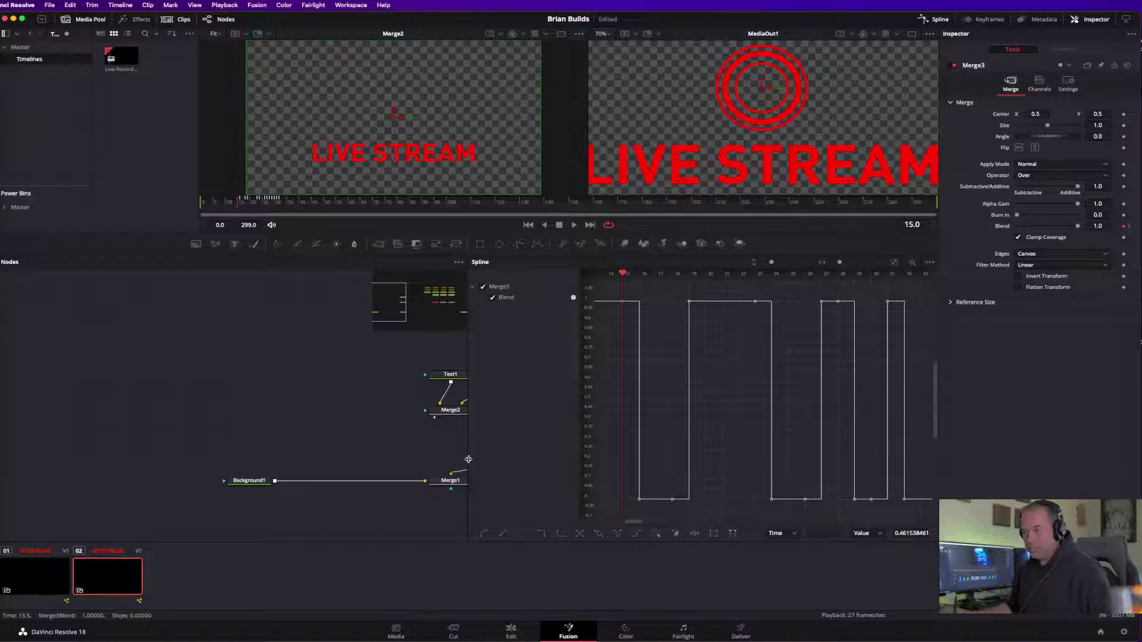
drag(469, 459, 208, 458)
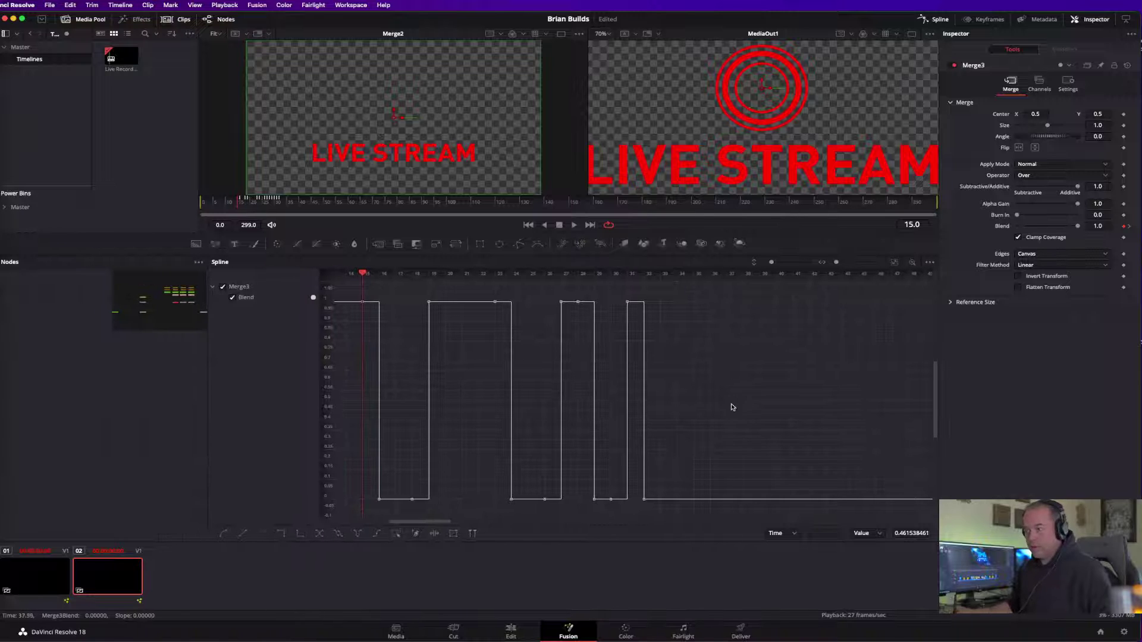
scroll(744, 399, down, 3)
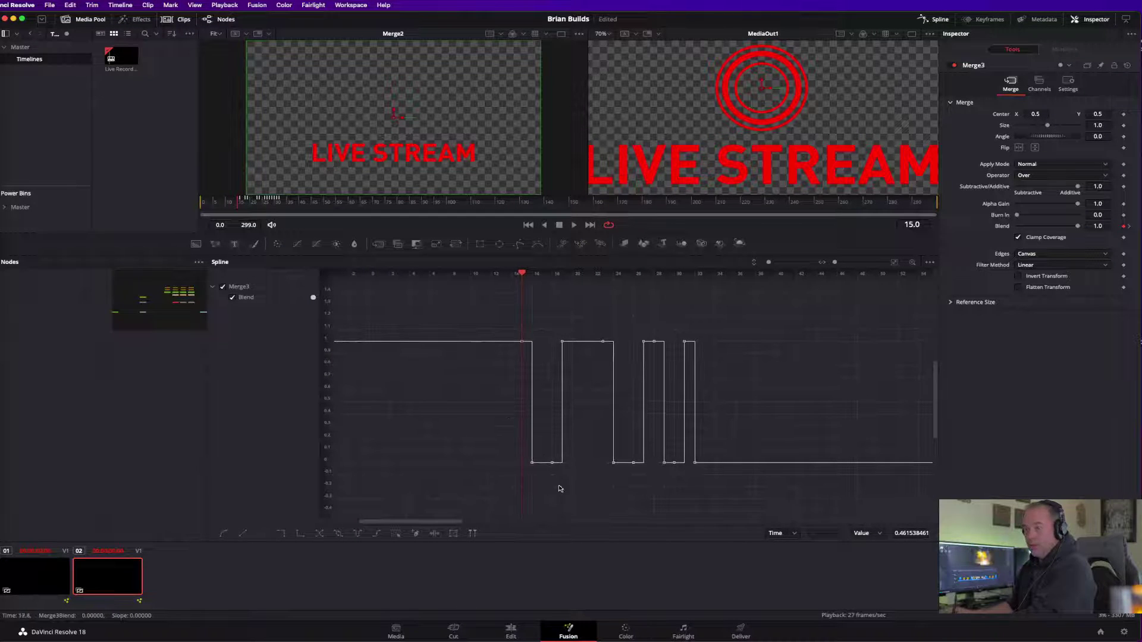
Compress Merge3's Blend keyframes with the Shape Box so they end around frame 25, and play back the faster flicker.
click(453, 533)
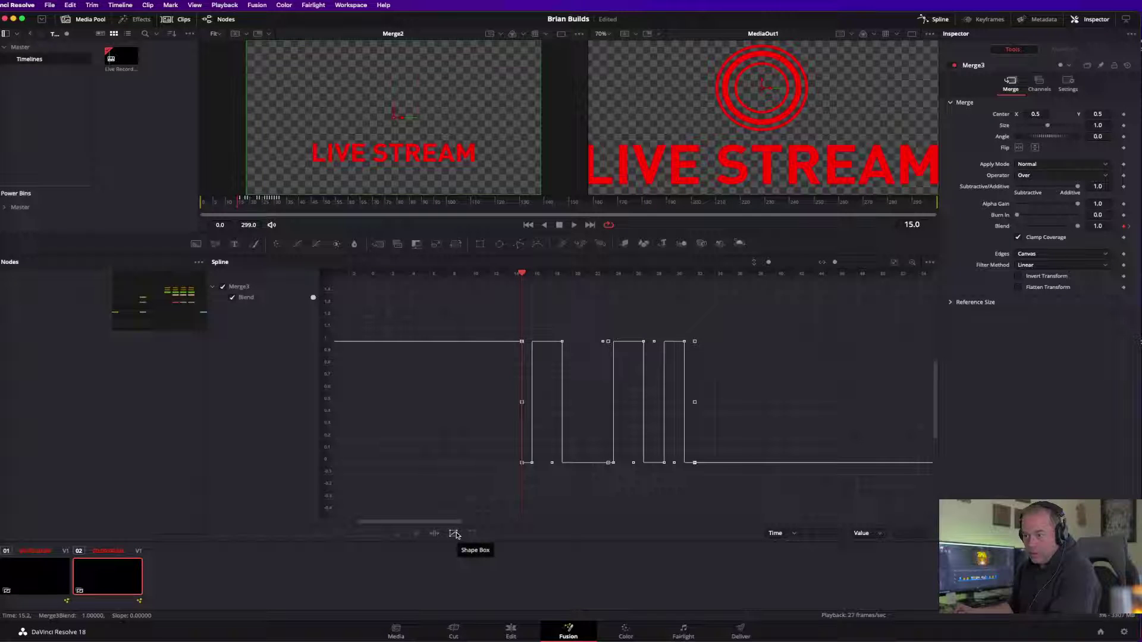
drag(694, 402, 626, 408)
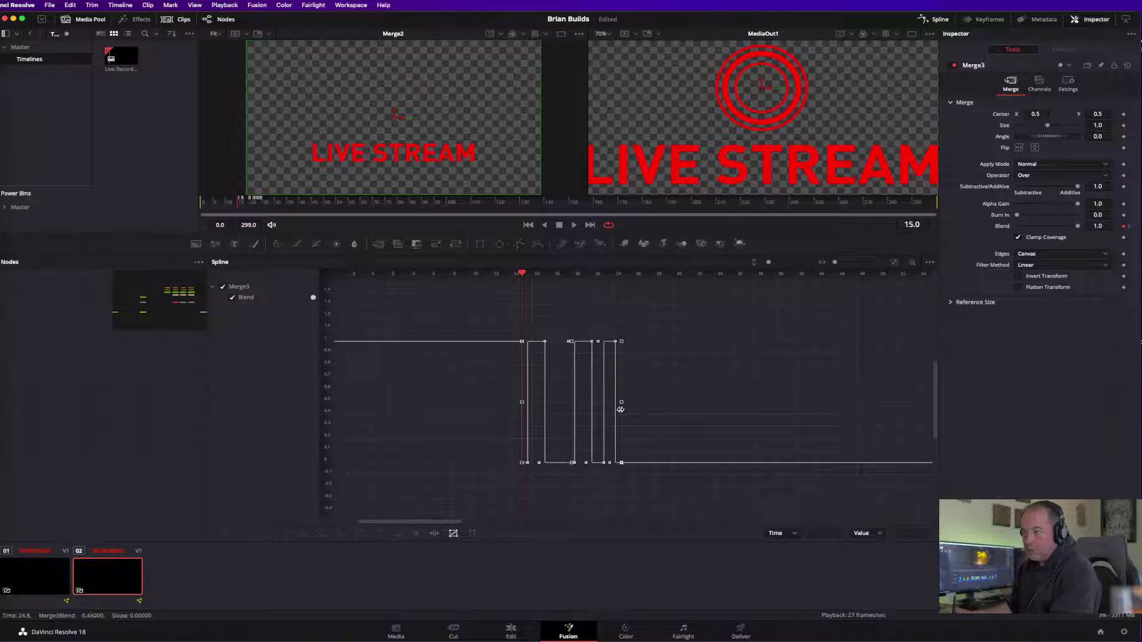
click(208, 201)
key(space)
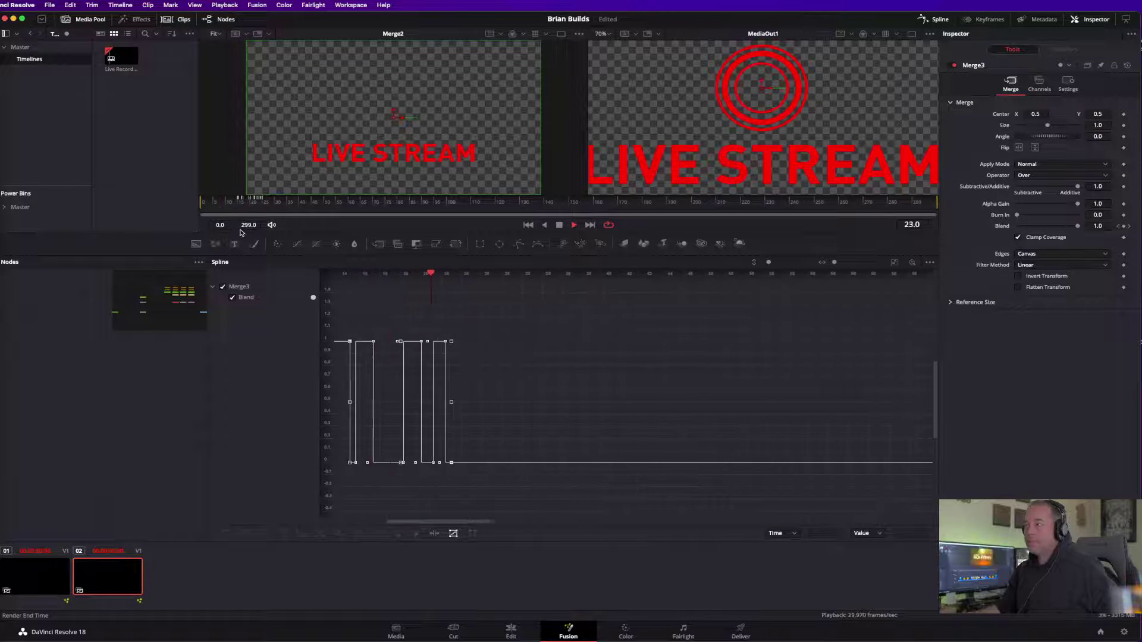
key(space)
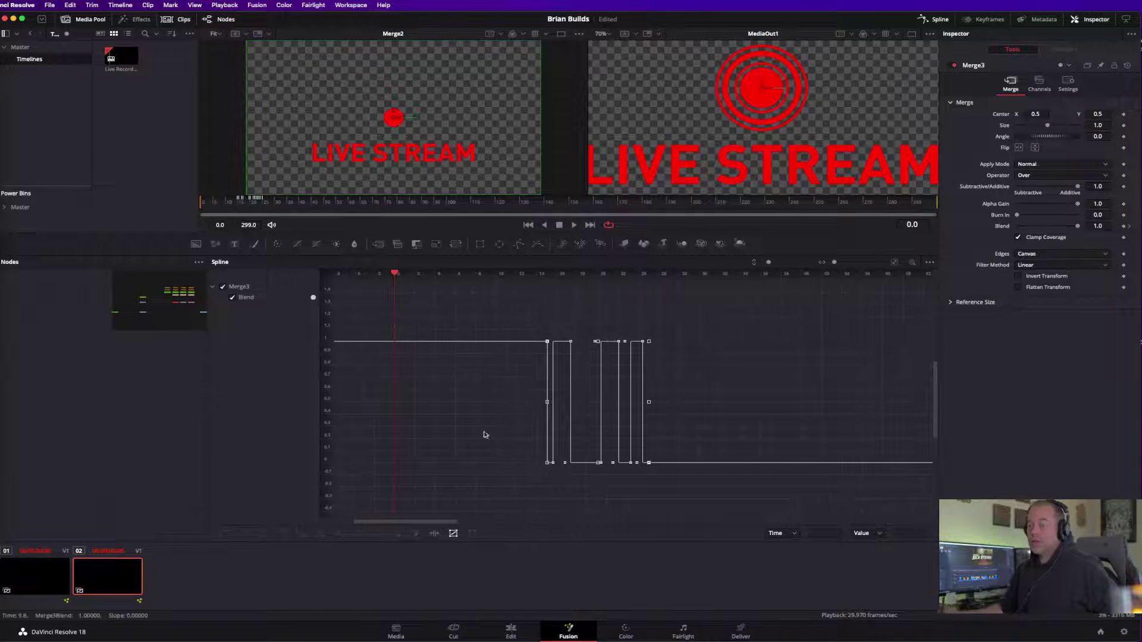
click(455, 532)
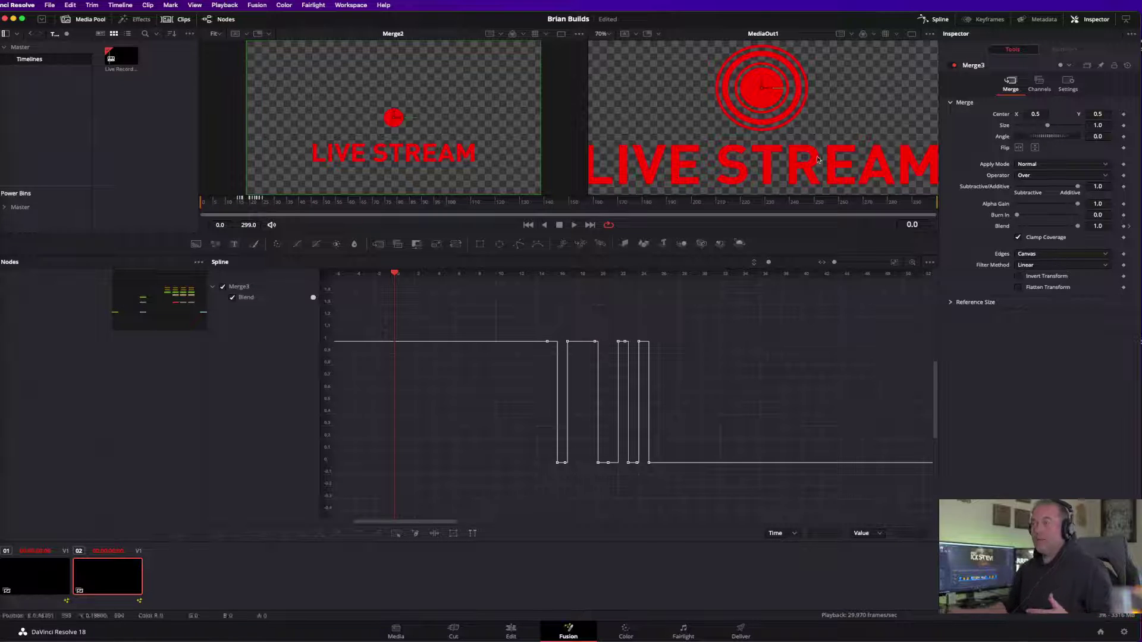
Close the spline editor and delete the Merge4 and Merge5 nodes.
click(934, 19)
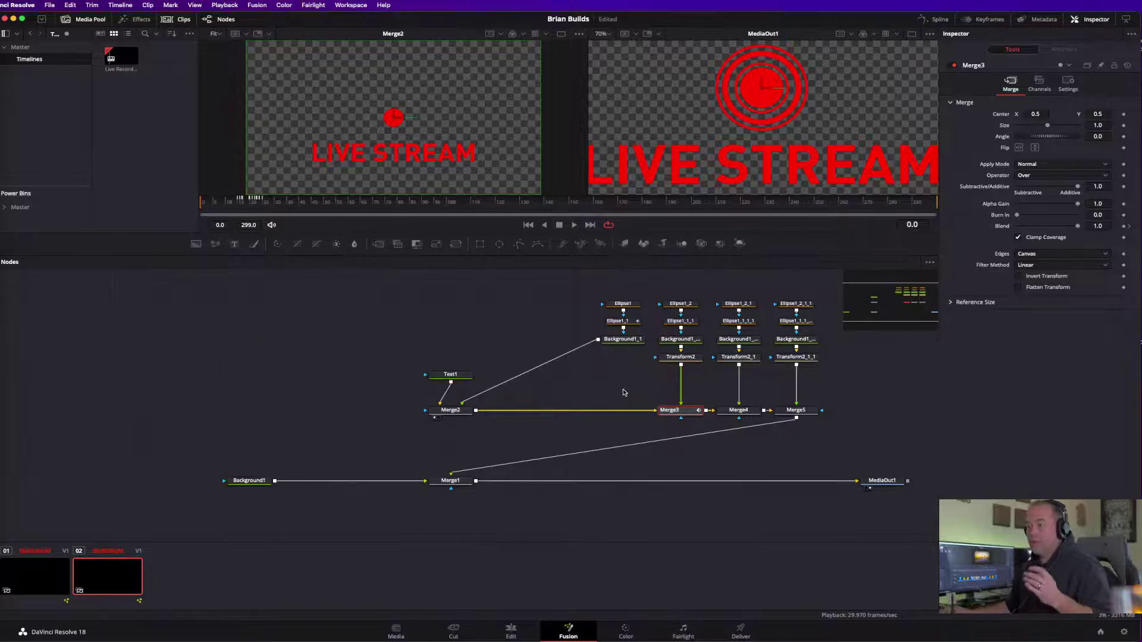
click(738, 409)
drag(848, 393, 716, 419)
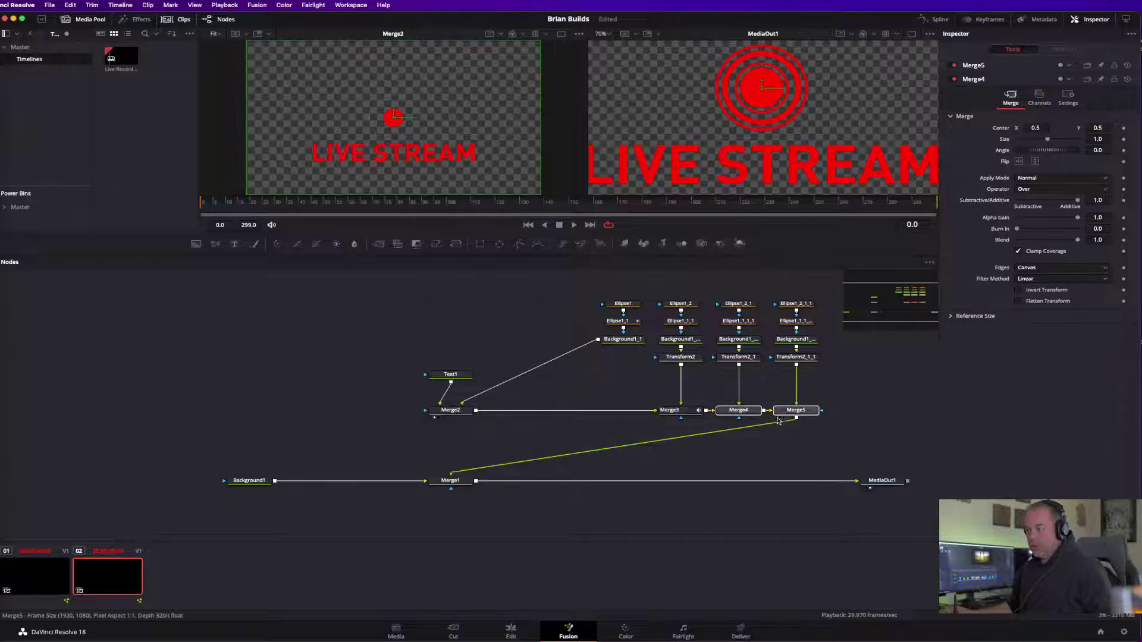
key(Delete)
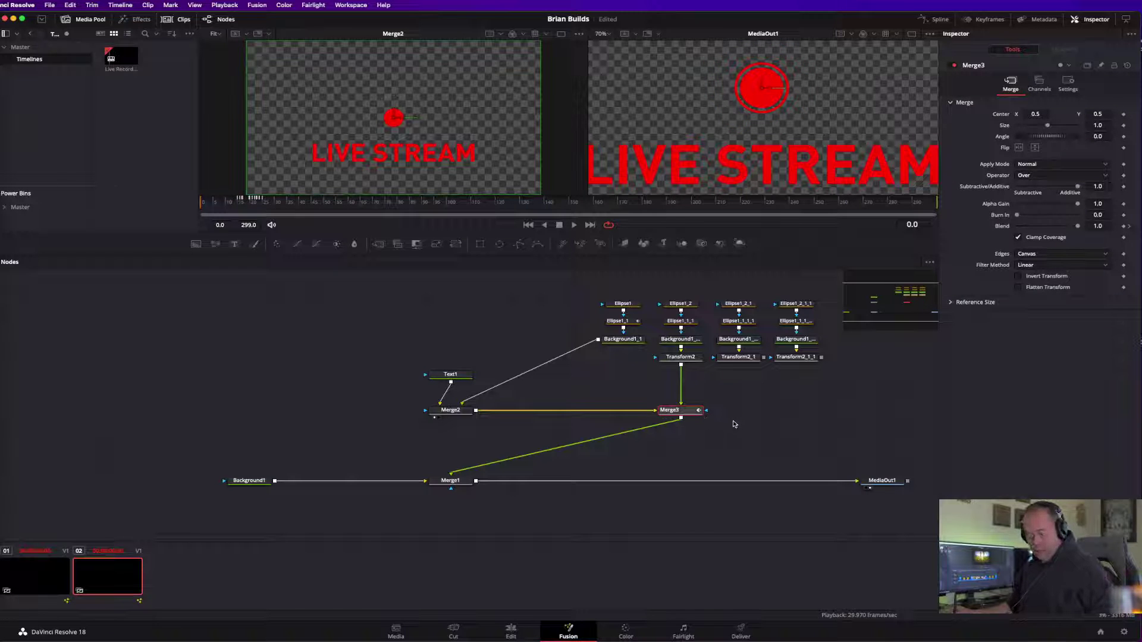
Paste two copies of Merge3 after it in the chain and connect them to Transform2_1 and Transform2_1_1, with Merge1 placed below the last copy.
click(734, 424)
key(ctrl+v)
drag(767, 410, 739, 411)
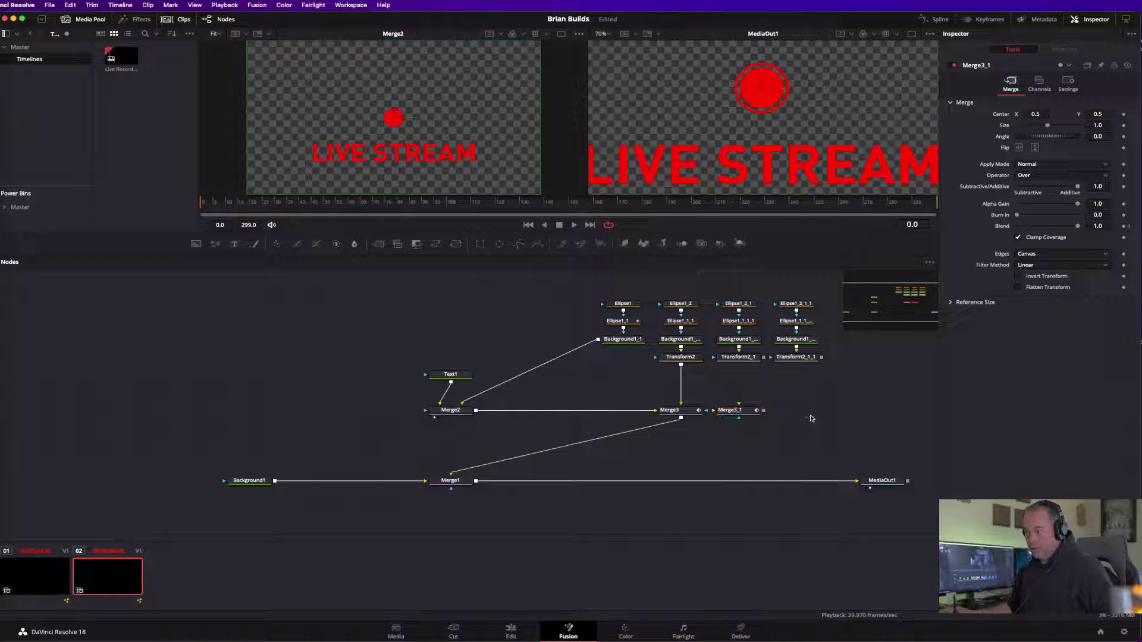
key(ctrl+v)
drag(764, 356, 739, 411)
drag(821, 357, 812, 476)
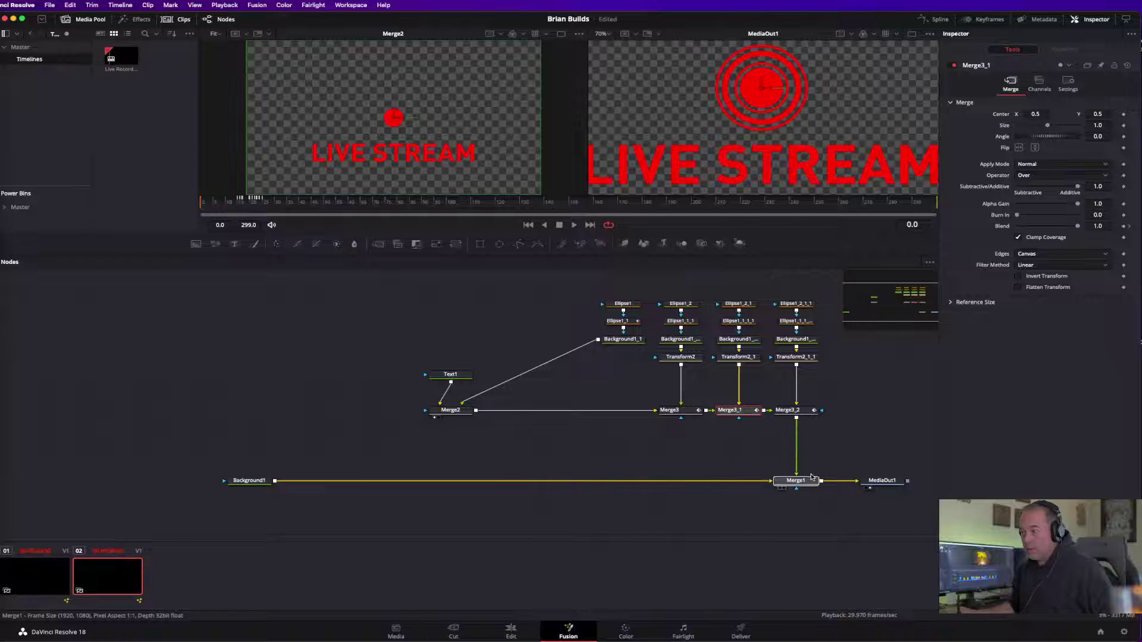
Play back the animation to about frame 30 and inspect the Merge3_2 and Merge1 nodes.
click(773, 455)
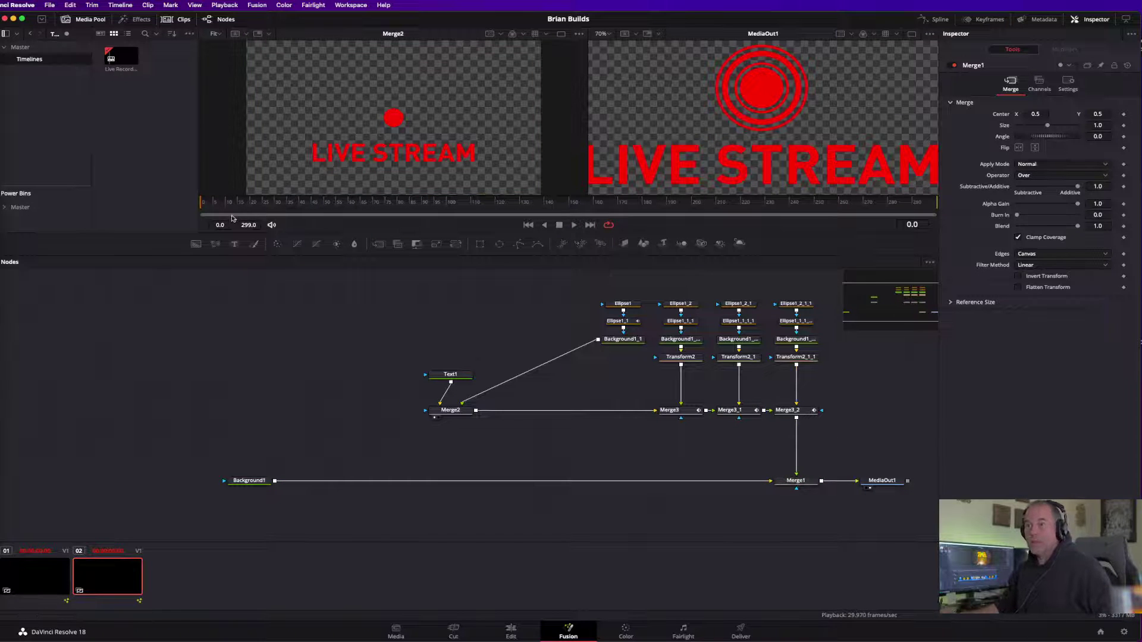
key(space)
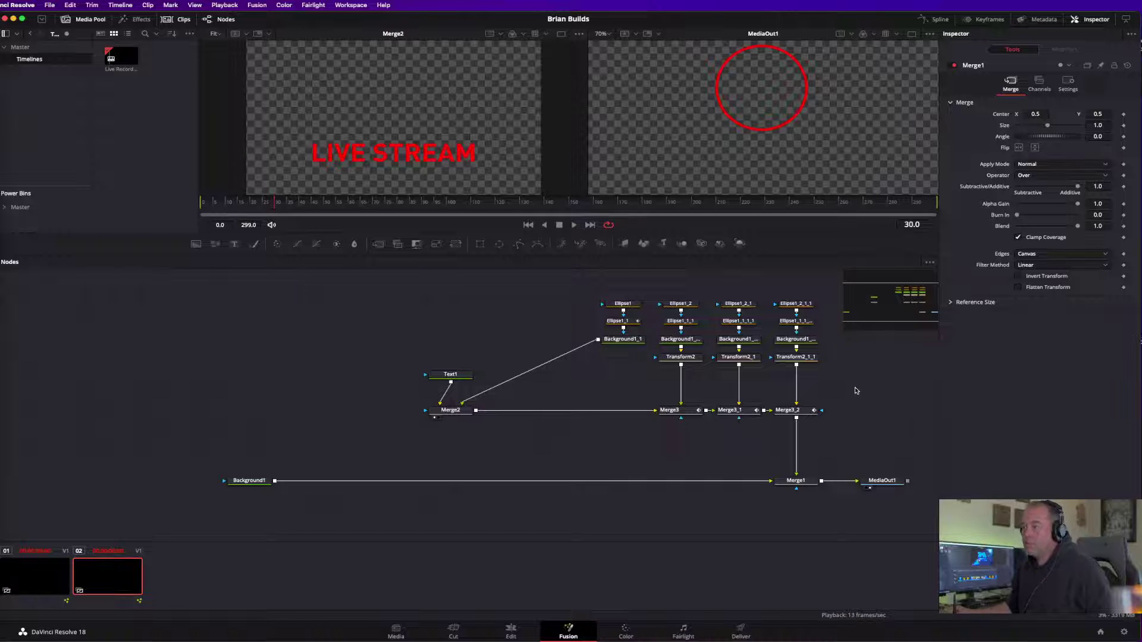
click(794, 411)
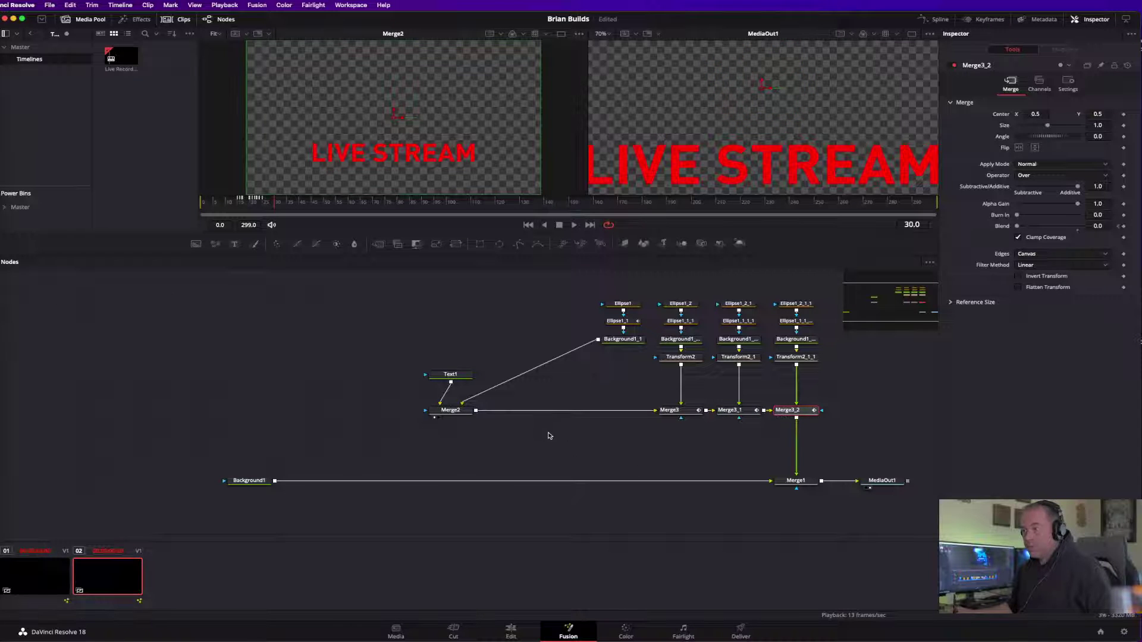
click(801, 479)
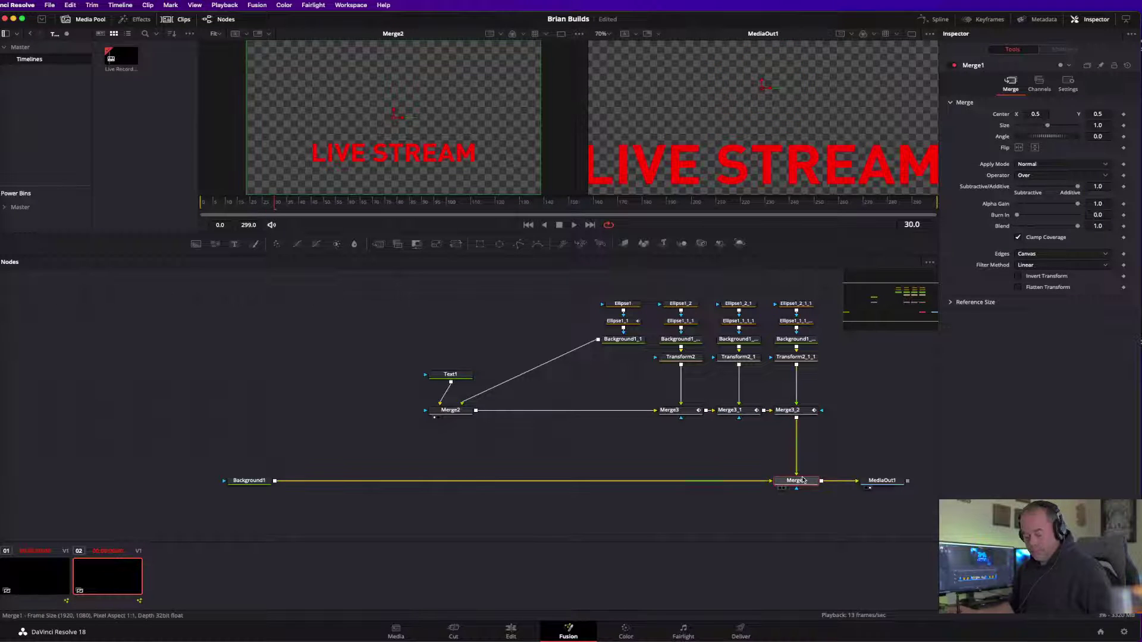
click(790, 410)
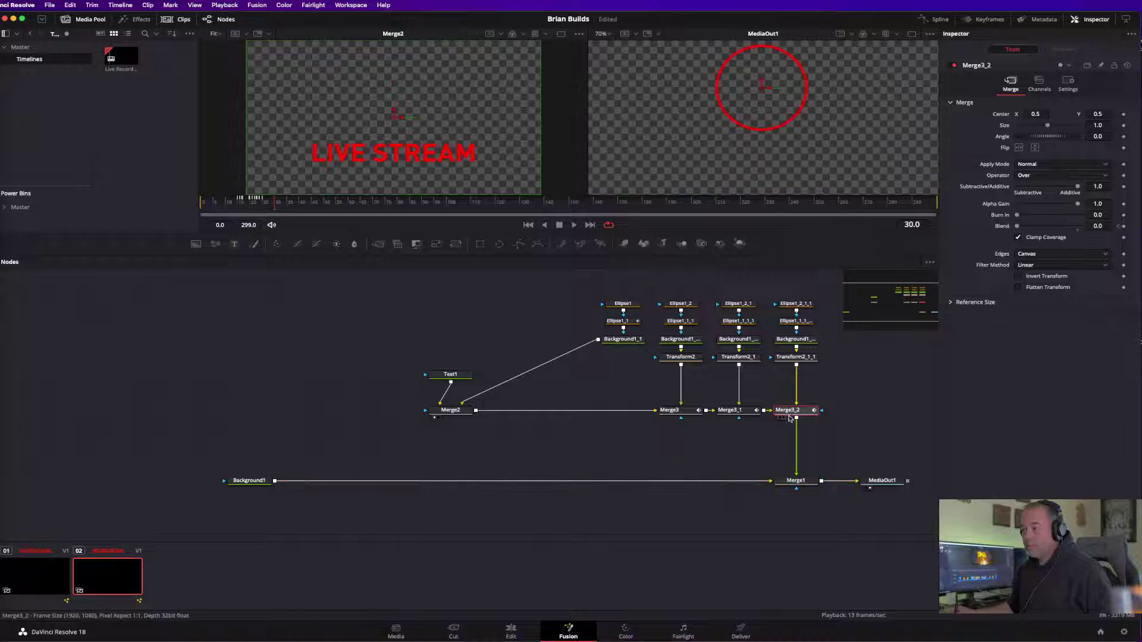
Rewire Merge3, Merge3_1 and Merge3_2 as a background chain, with Transform2_1 and Transform2_1_1 as foregrounds of the two copies, and play it back.
click(744, 412)
drag(671, 411, 642, 410)
drag(711, 410, 800, 411)
click(828, 411)
click(755, 358)
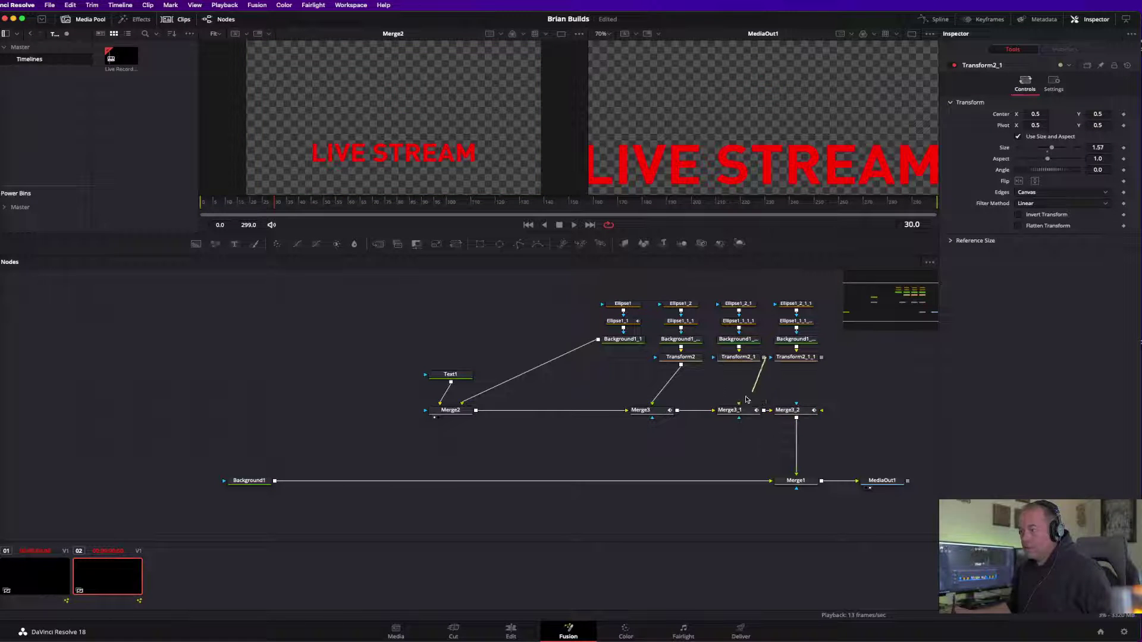
drag(763, 357, 738, 403)
drag(821, 357, 797, 409)
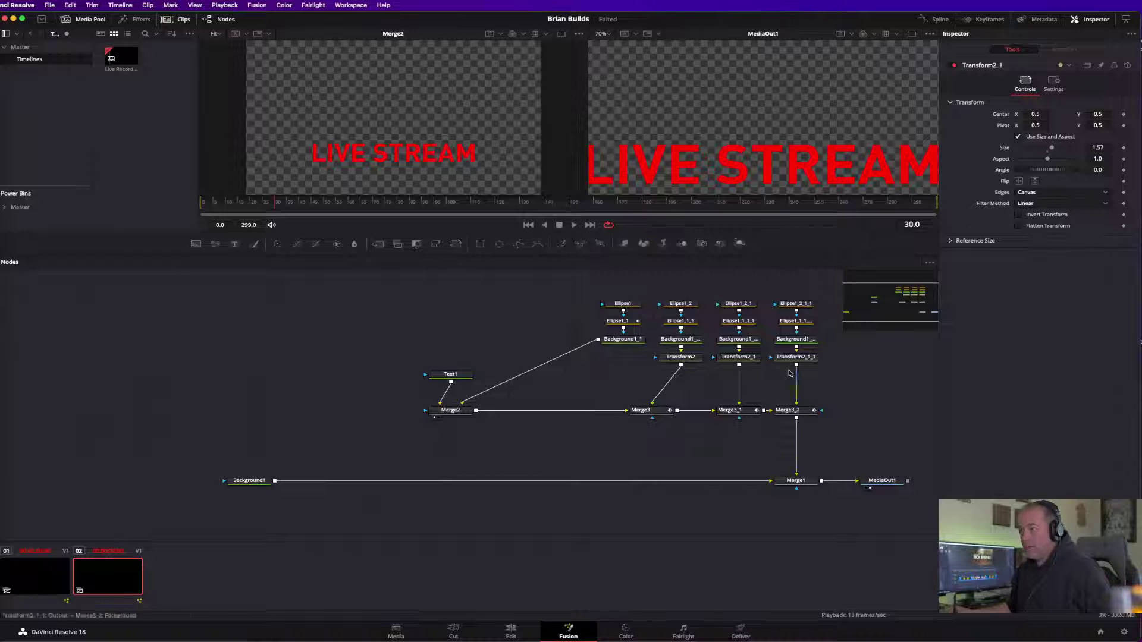
key(space)
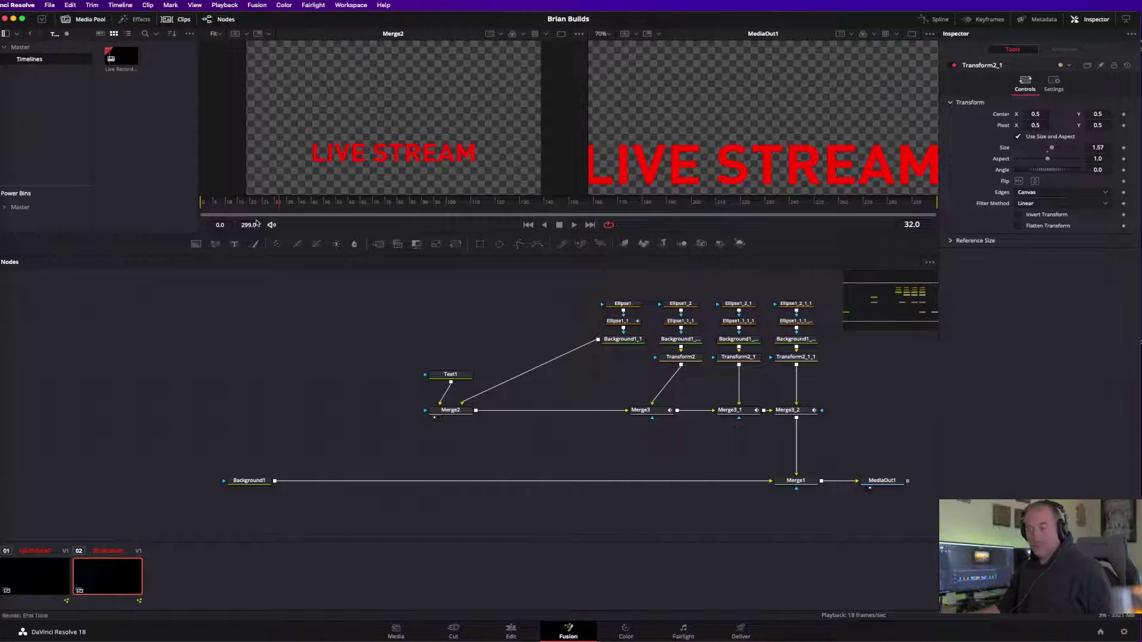
Realign Merge3 under Transform2 and open its Blend curve in the spline editor beside a widened node graph.
click(658, 413)
drag(661, 414, 690, 414)
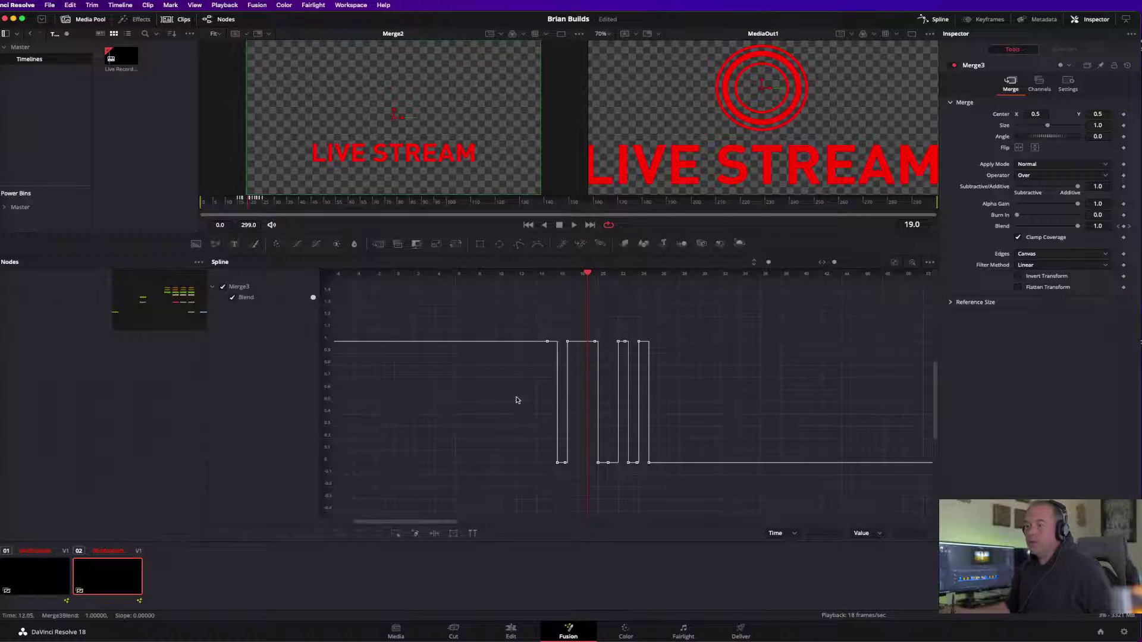
drag(208, 426, 406, 427)
drag(320, 309, 375, 303)
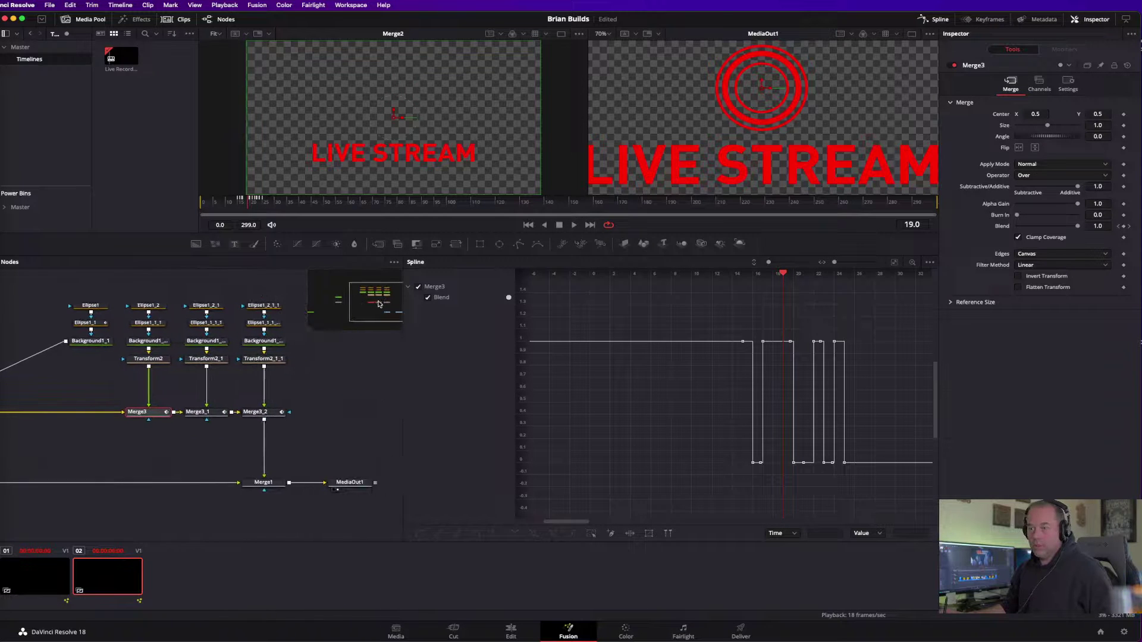
Show Merge3_1's Blend curve and shift all its keyframes with a time offset of 2 frames.
click(225, 414)
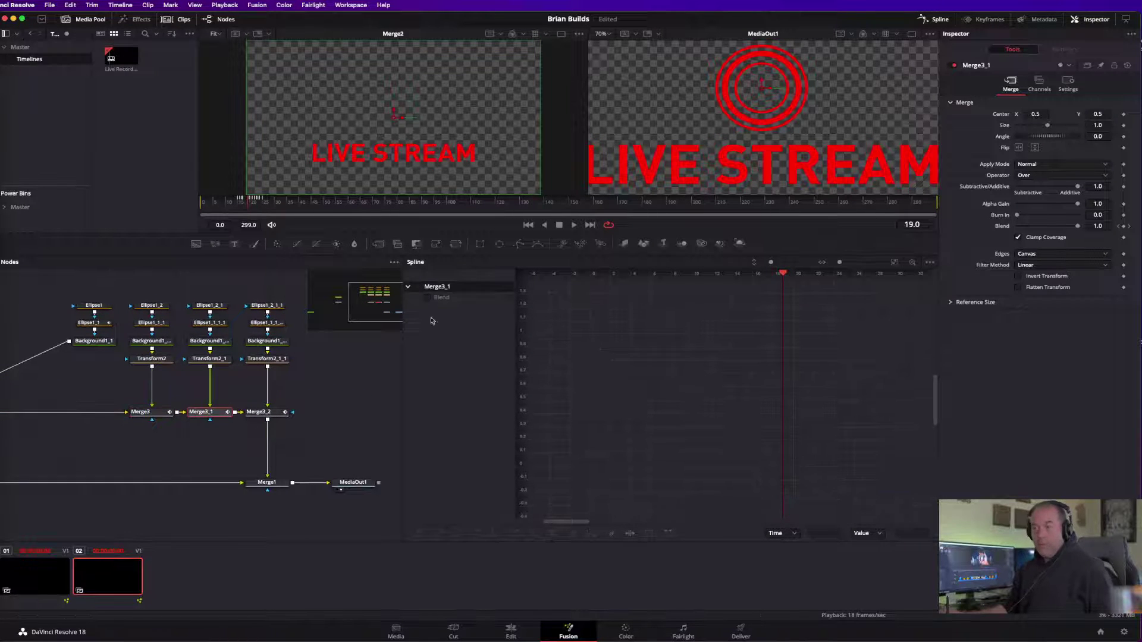
click(418, 287)
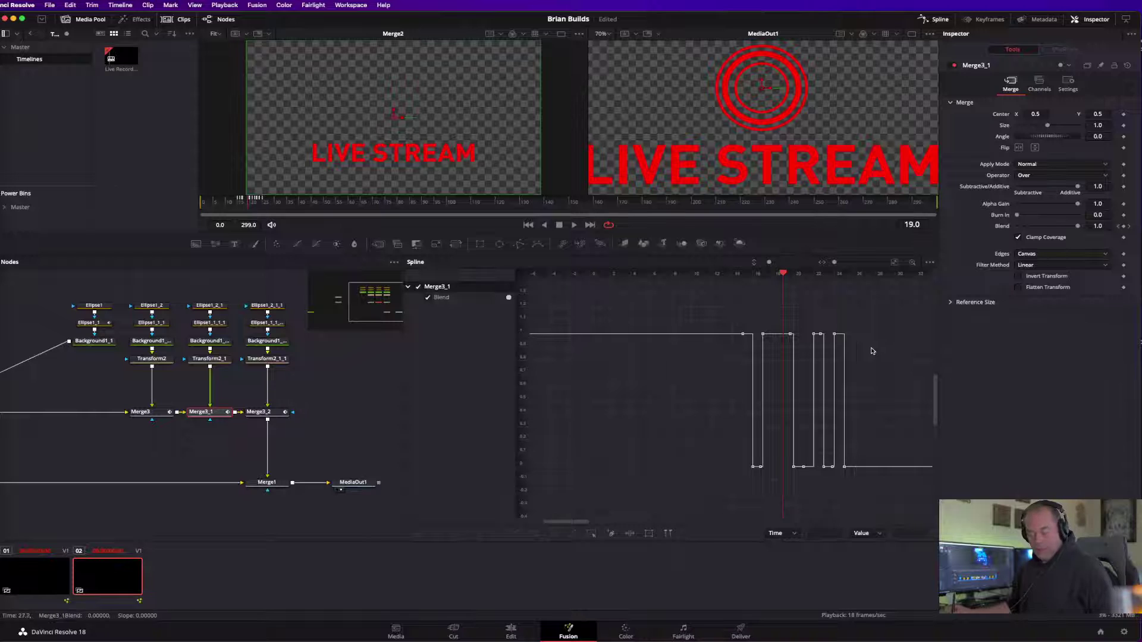
click(779, 555)
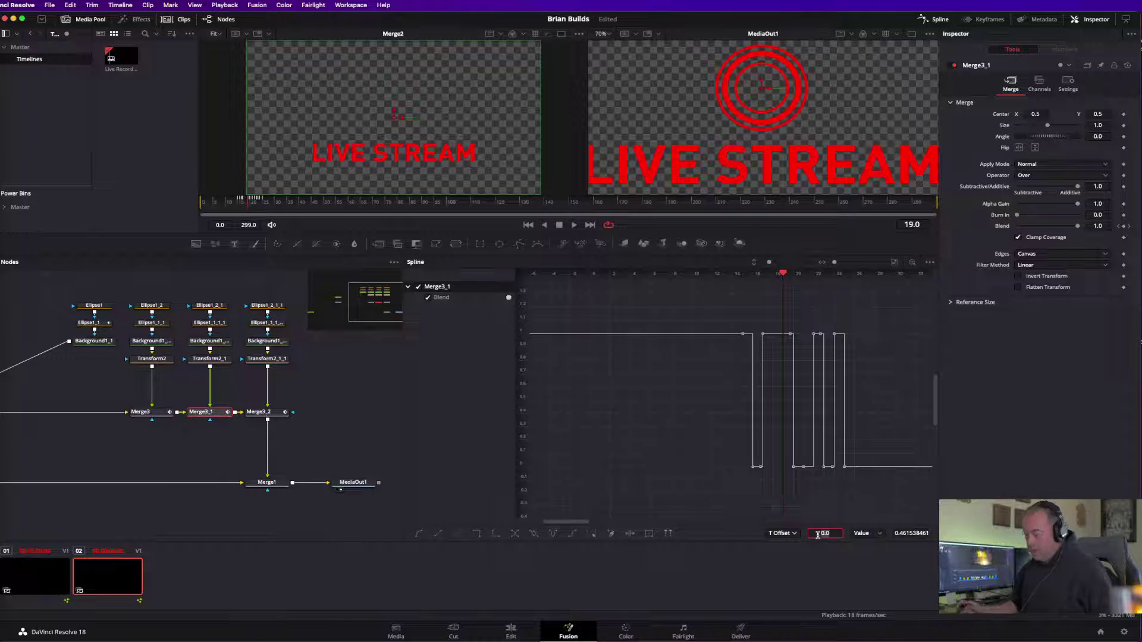
key(Return)
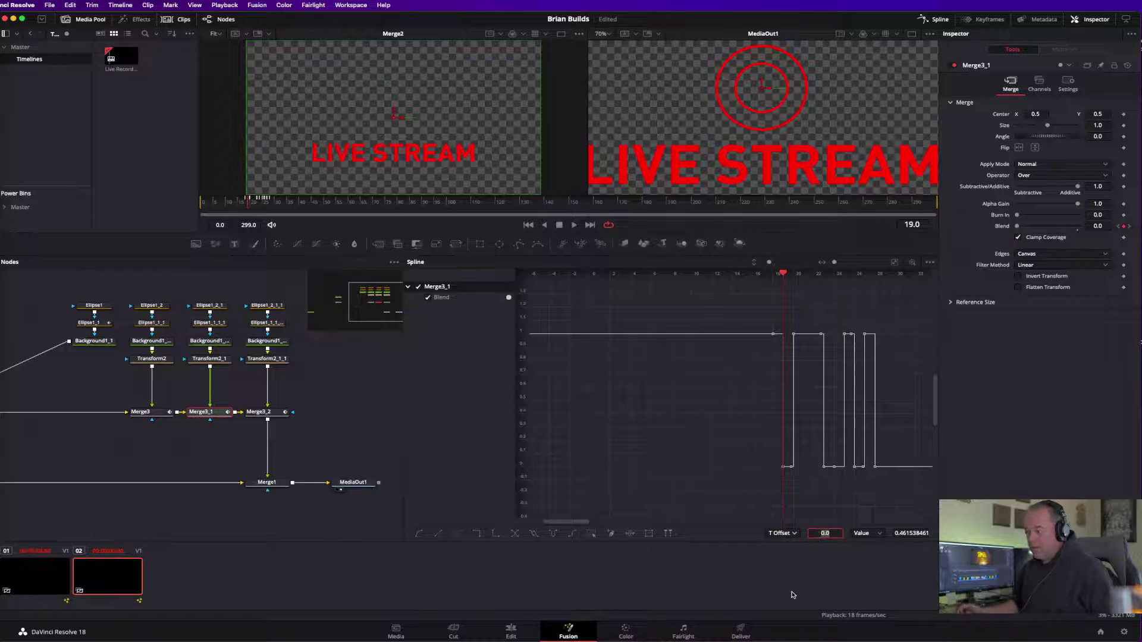
key(super+z)
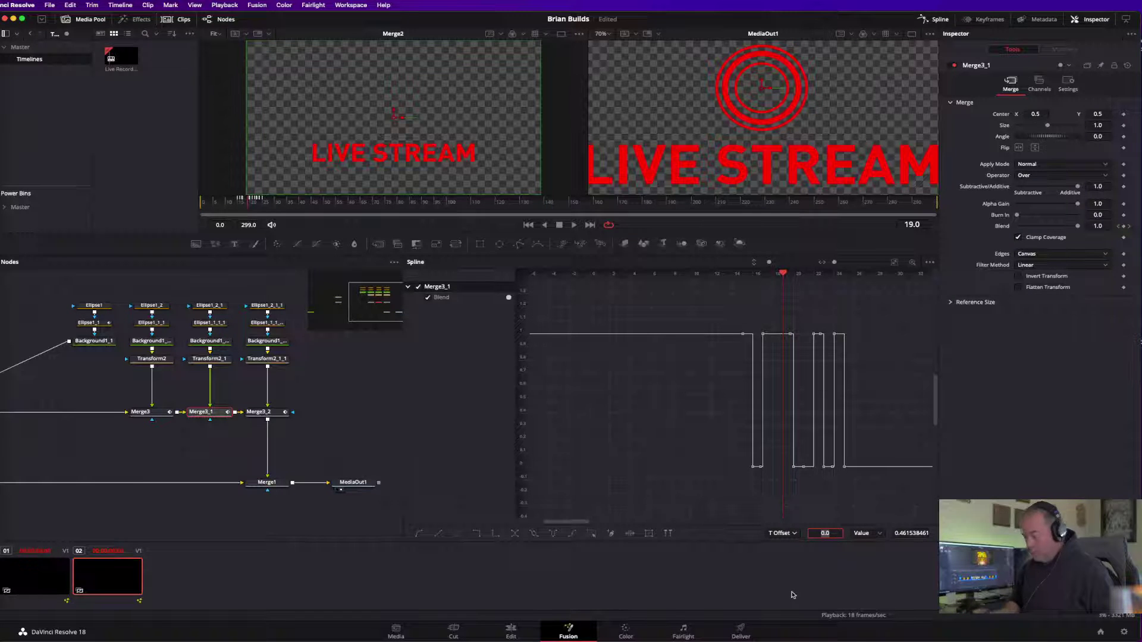
text(2)
key(Return)
Show Merge3_2's Blend curve, shift all its keyframes with a time offset of 4 frames and smooth the curve.
click(283, 410)
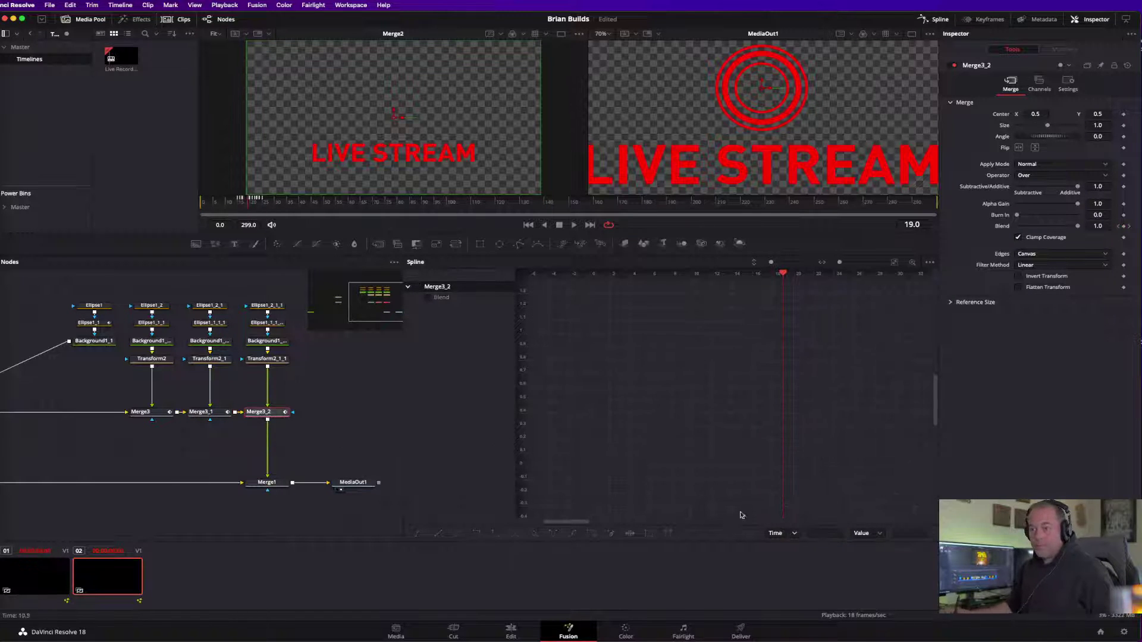
click(779, 555)
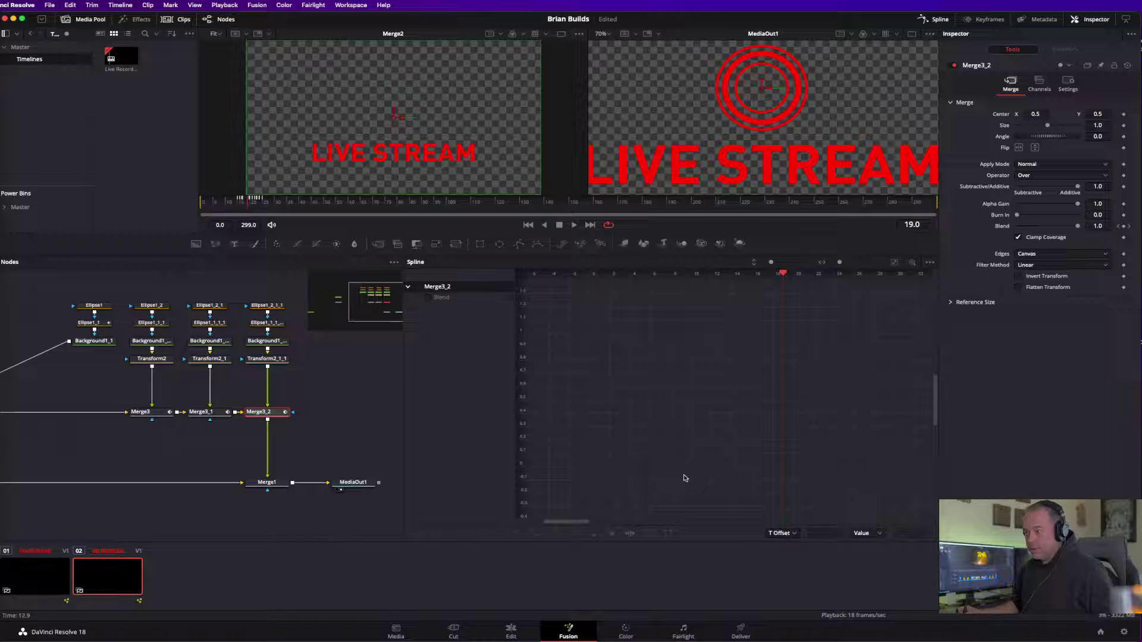
click(439, 288)
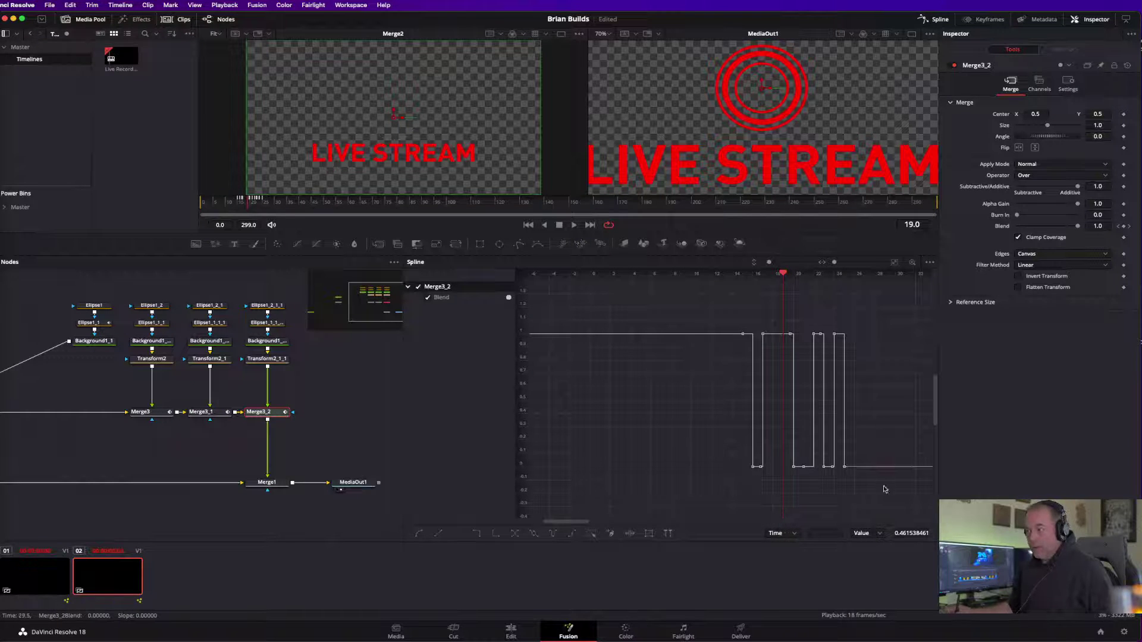
click(790, 556)
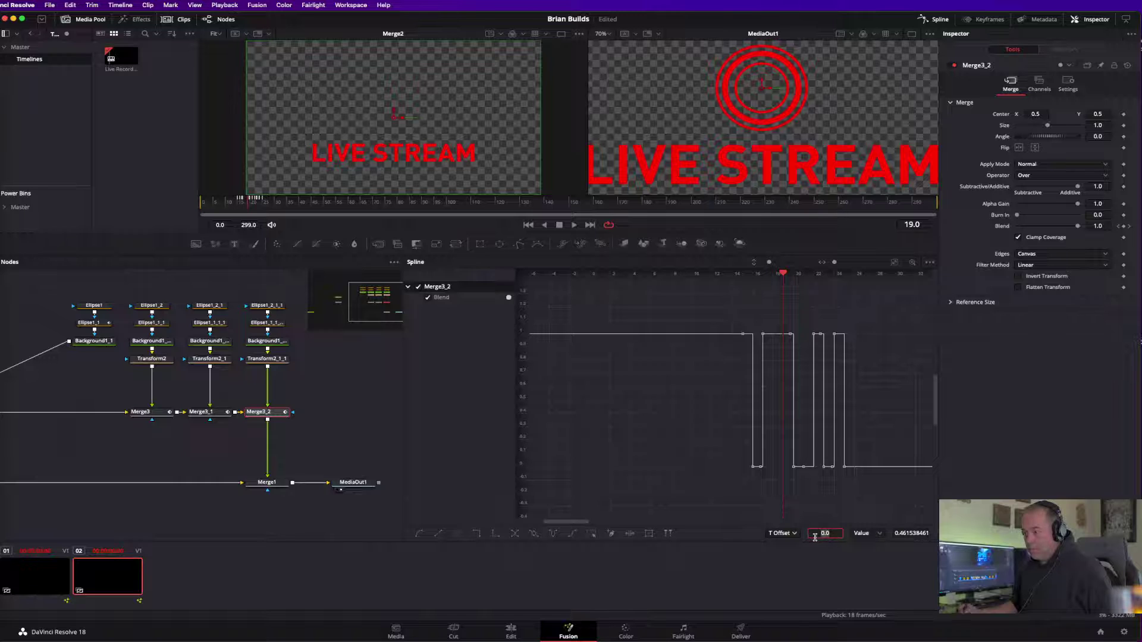
text(4)
key(Return)
key(shift+s)
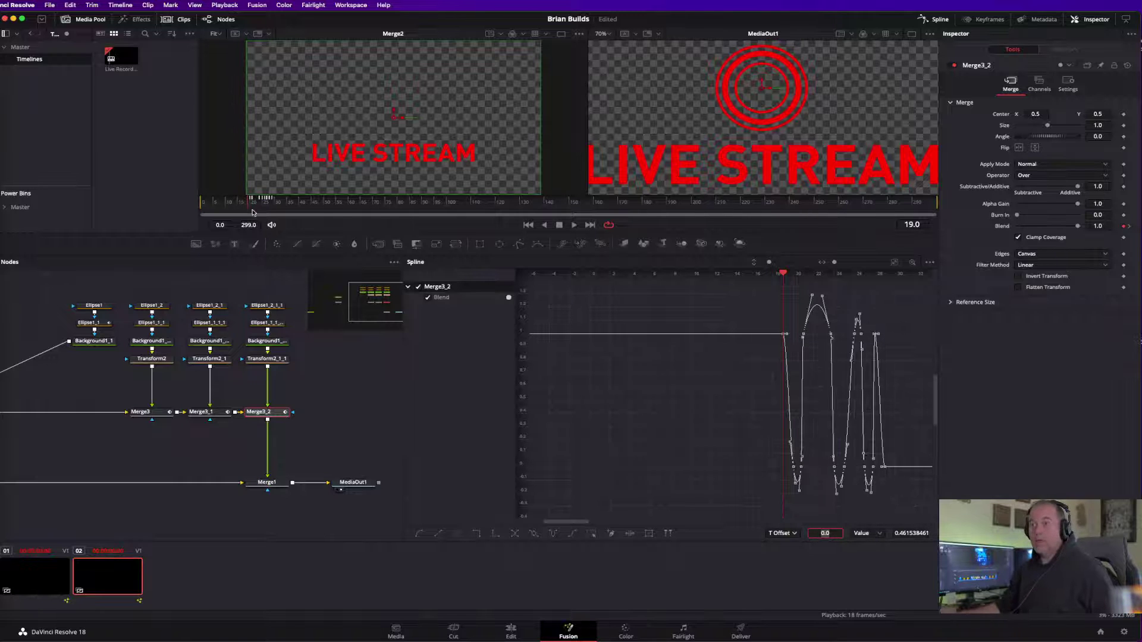
Scrub through the animation from frame 0 to frame 30 to check the staggered ring flicker.
click(207, 211)
click(203, 210)
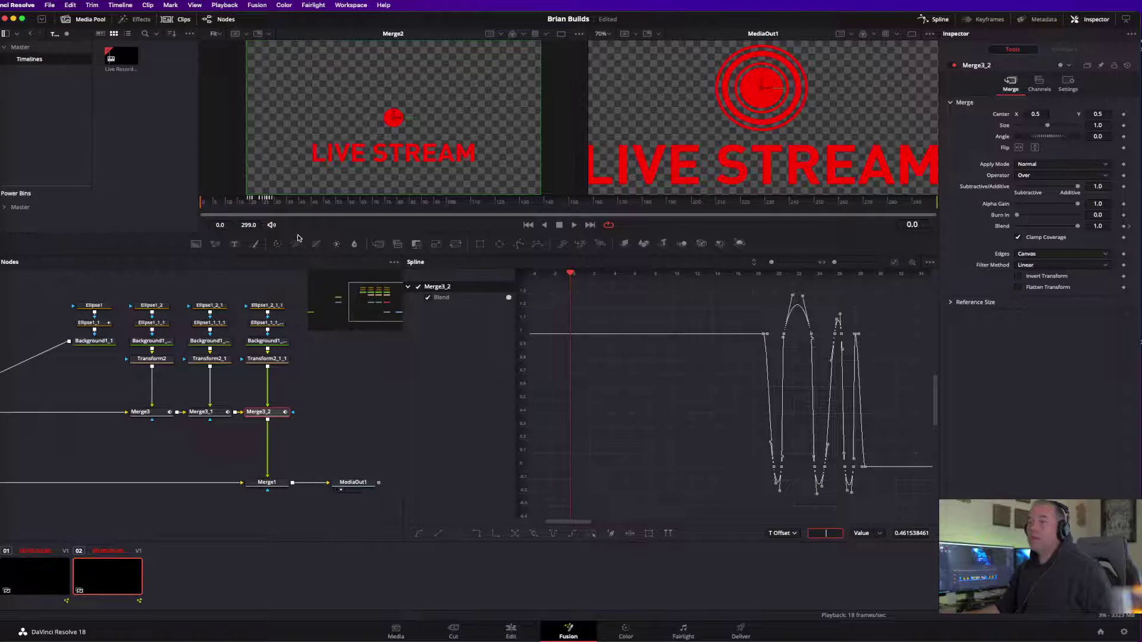
drag(220, 206, 274, 207)
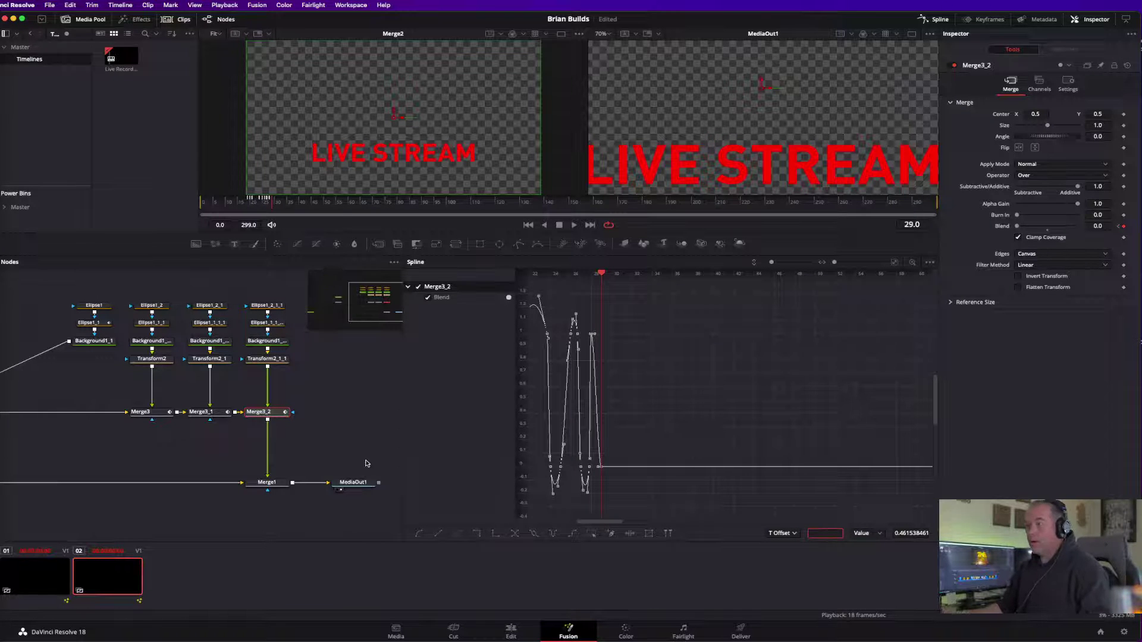
key(Right)
Show Ellipse1's and then Ellipse1_1's curves in the spline editor and fit Ellipse1_1's Width curve in view.
drag(369, 324, 362, 301)
click(198, 308)
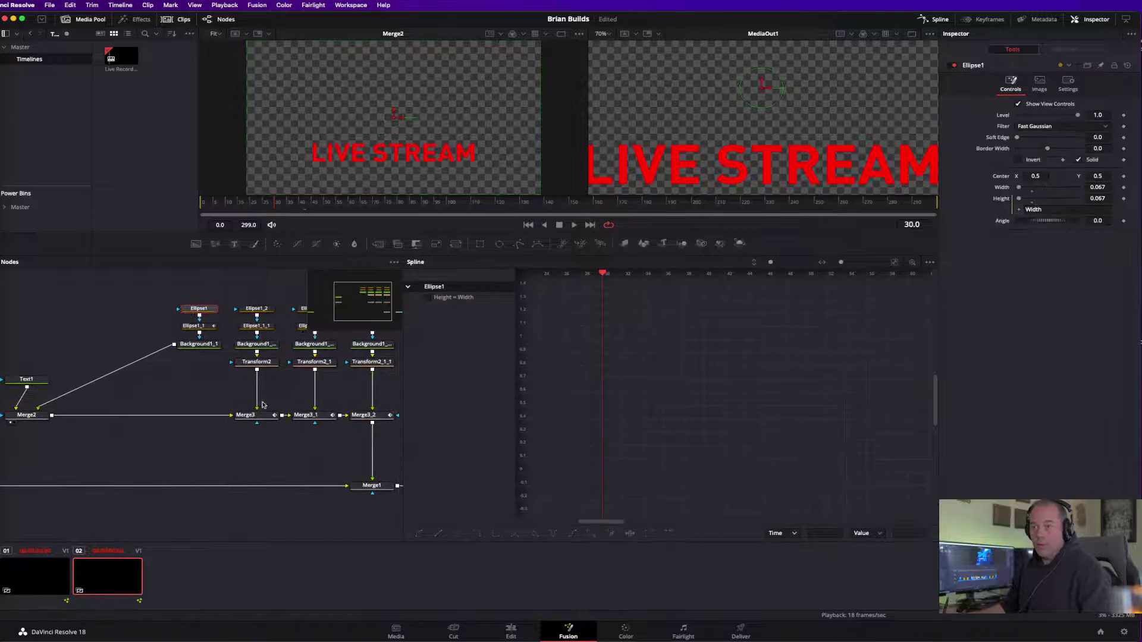
click(418, 286)
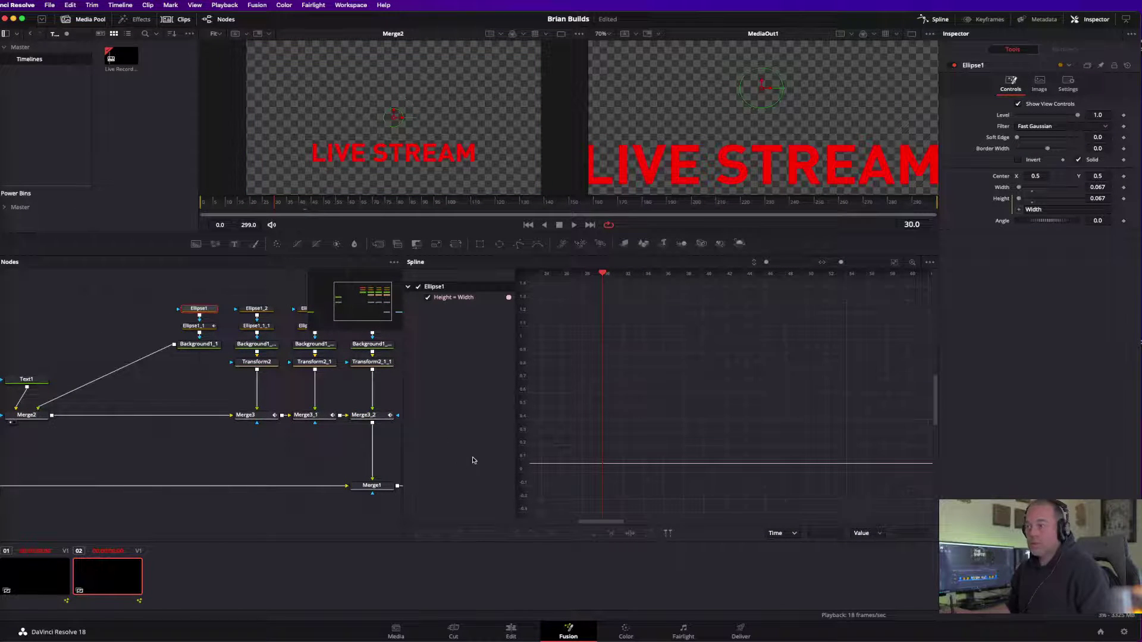
click(193, 325)
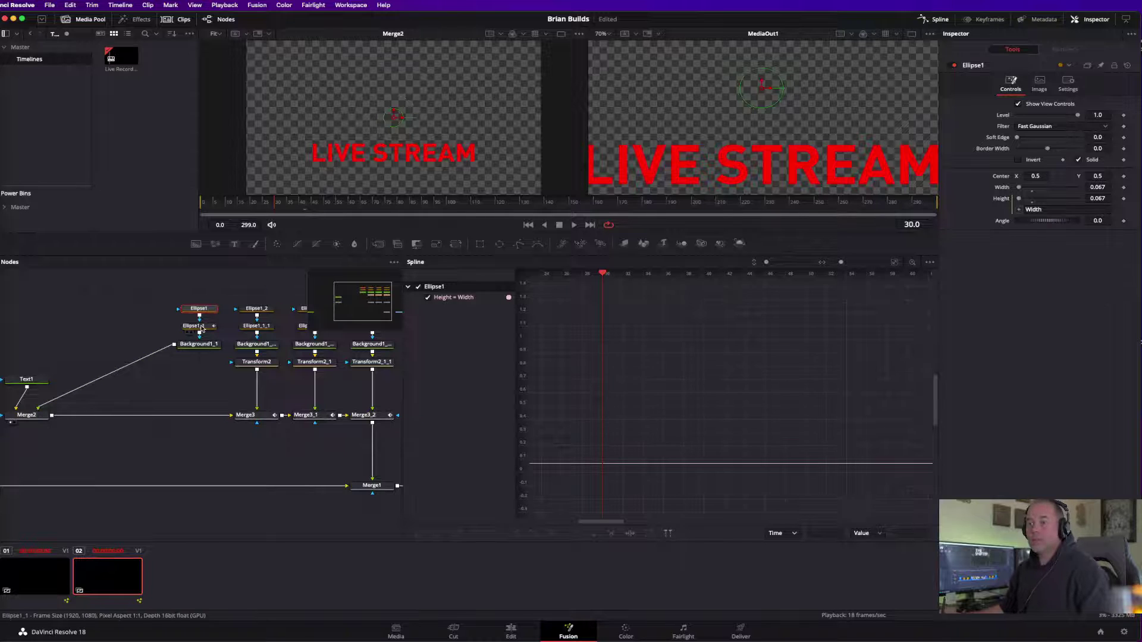
click(418, 287)
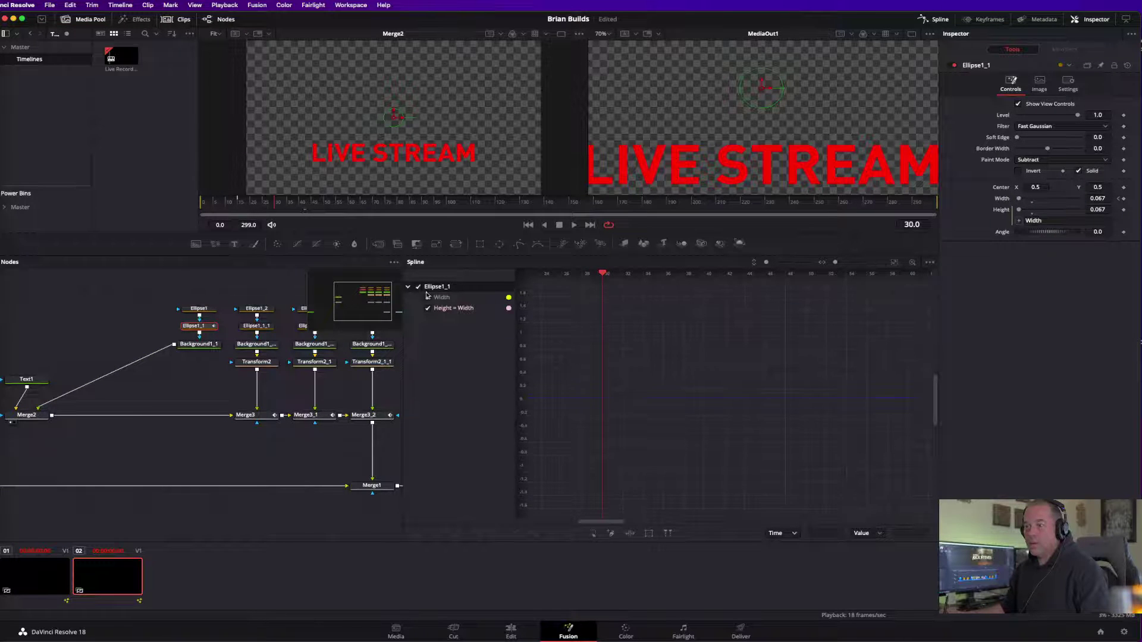
key(ctrl+f)
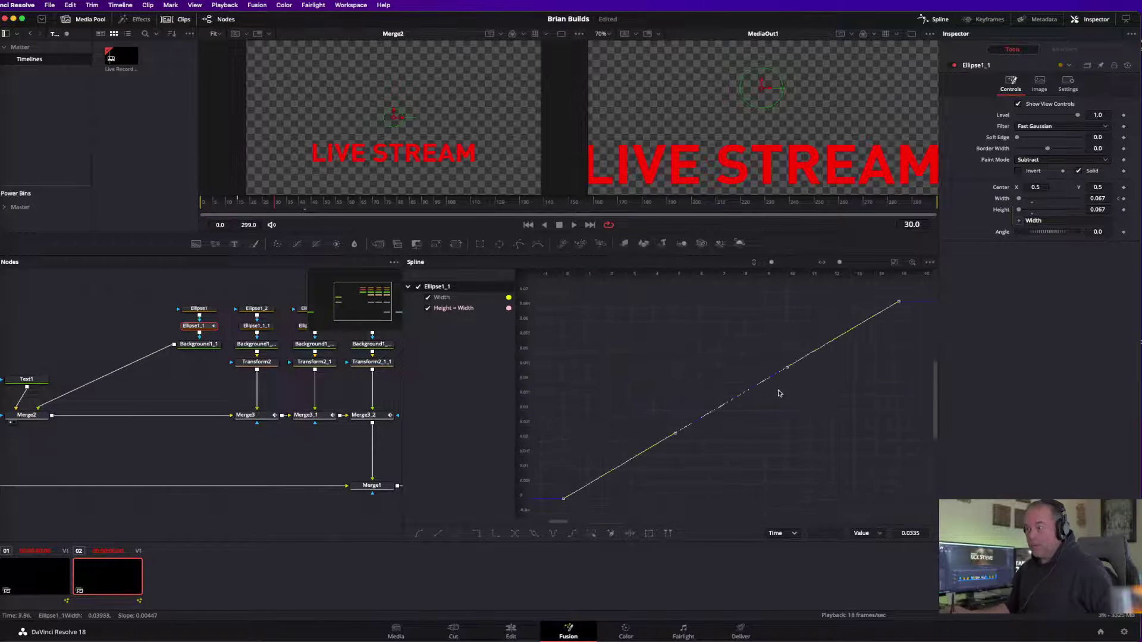
Smooth Ellipse1_1's Width curve and adjust its easing to an ease in of about 54 and ease out of about 18.
key(s)
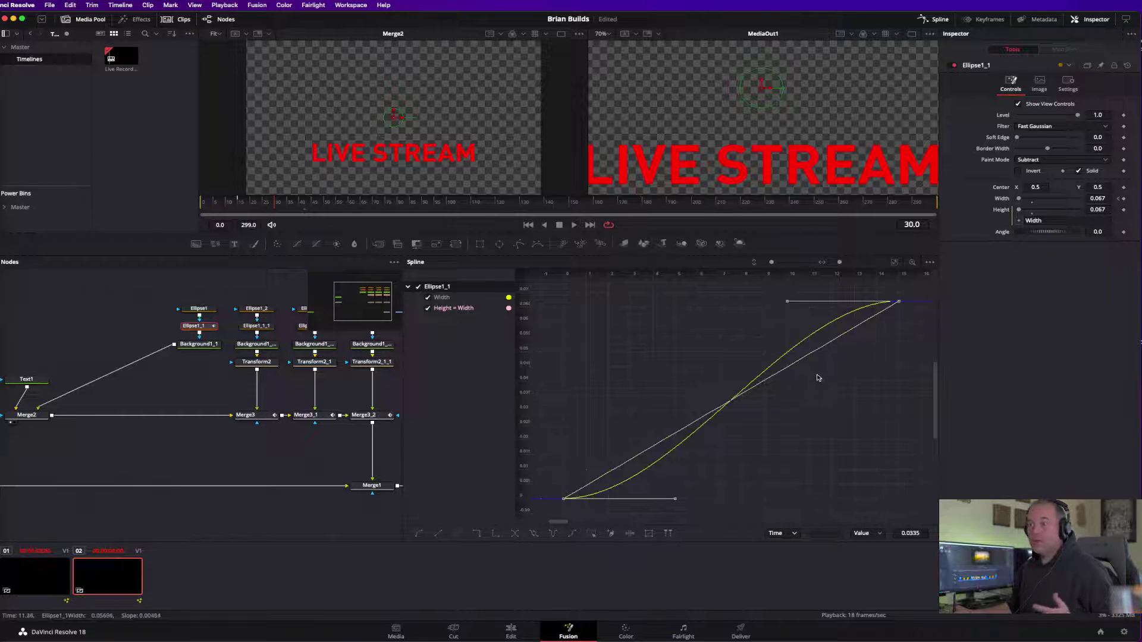
key(t)
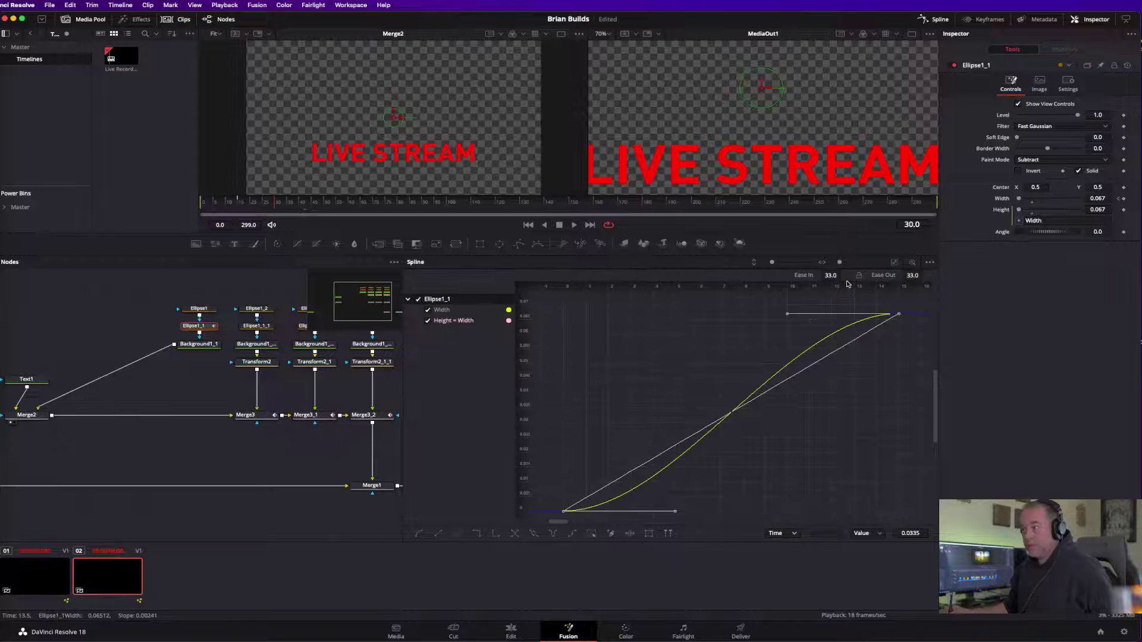
drag(849, 285, 880, 288)
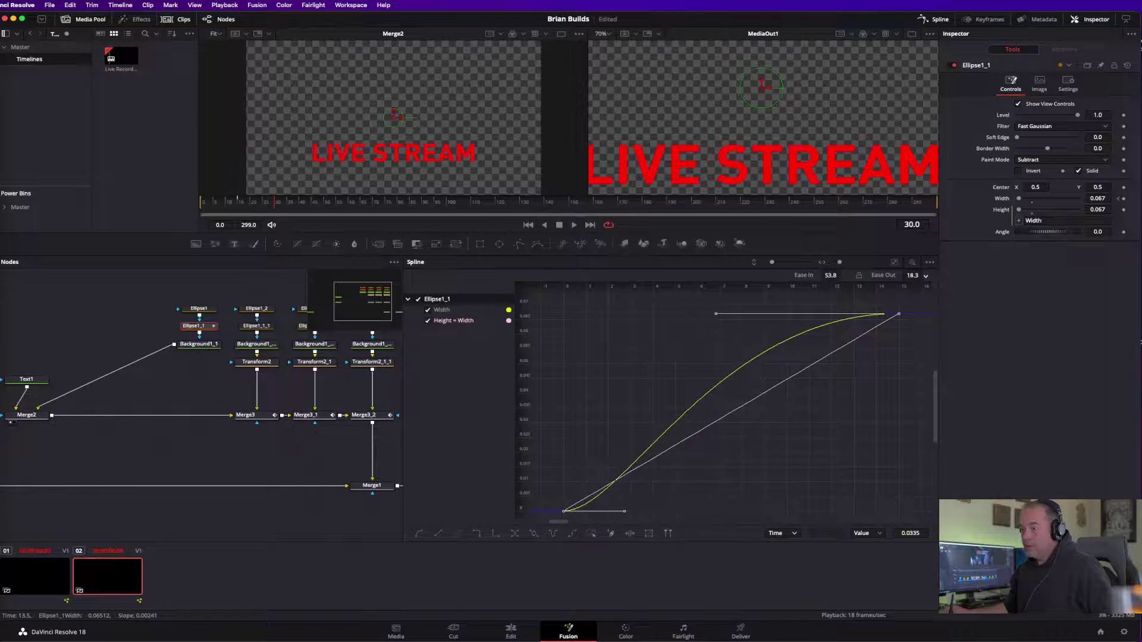
Add a keyframe on the Width curve at about frame 6 and flatten its handles, with ease in 90 and ease out 62.
click(701, 399)
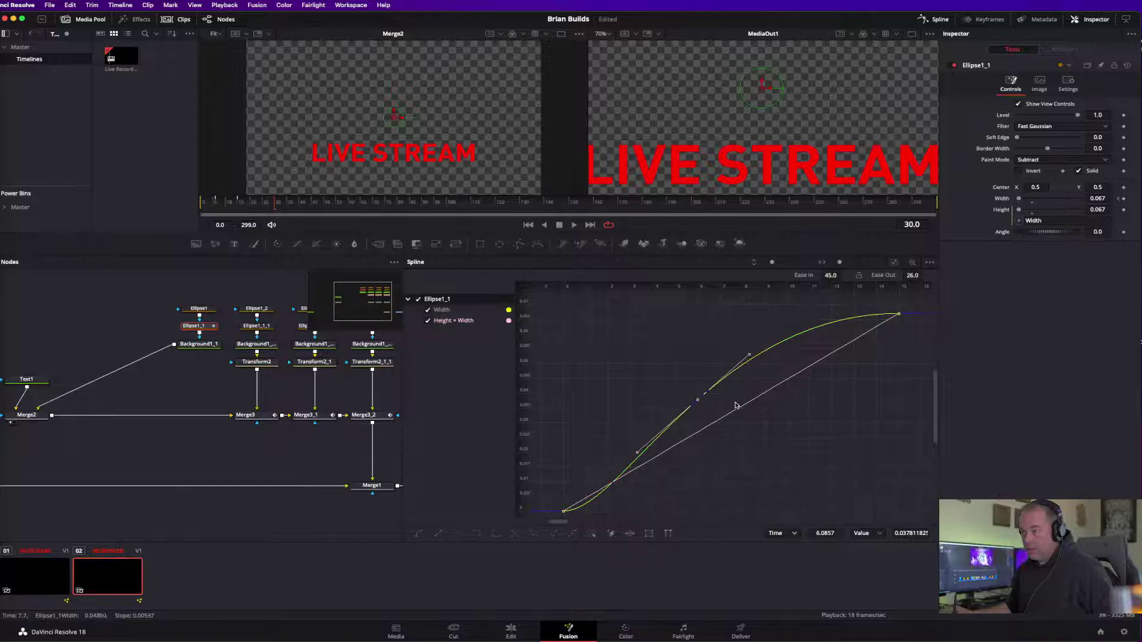
drag(747, 356, 823, 402)
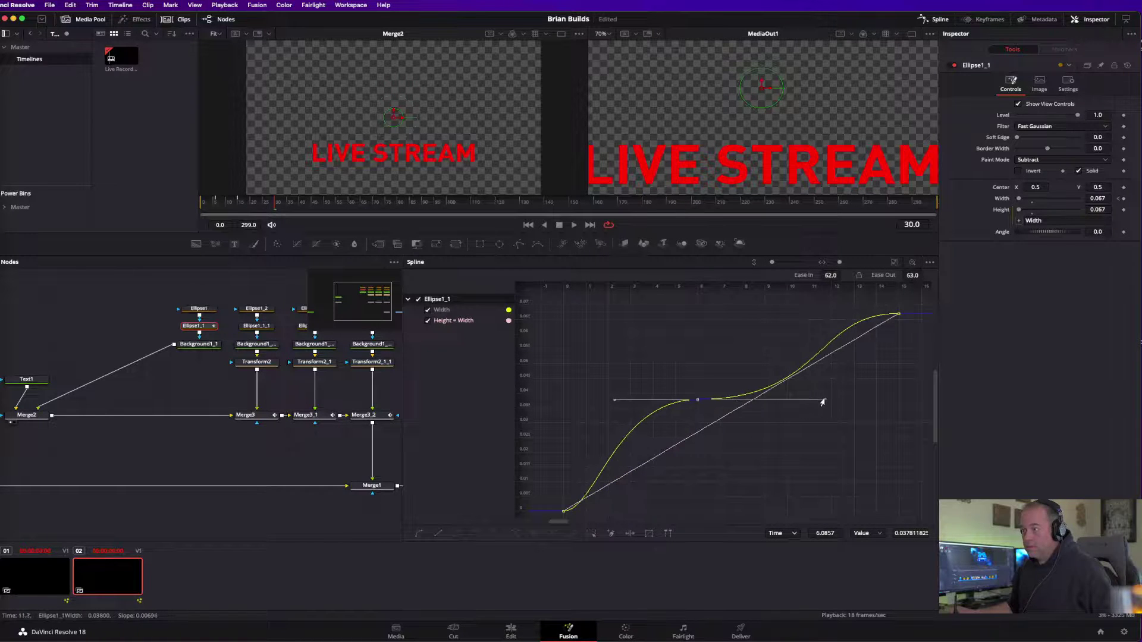
drag(613, 405, 574, 401)
Play back the circle animation and park the playhead at frame 15.
key(space)
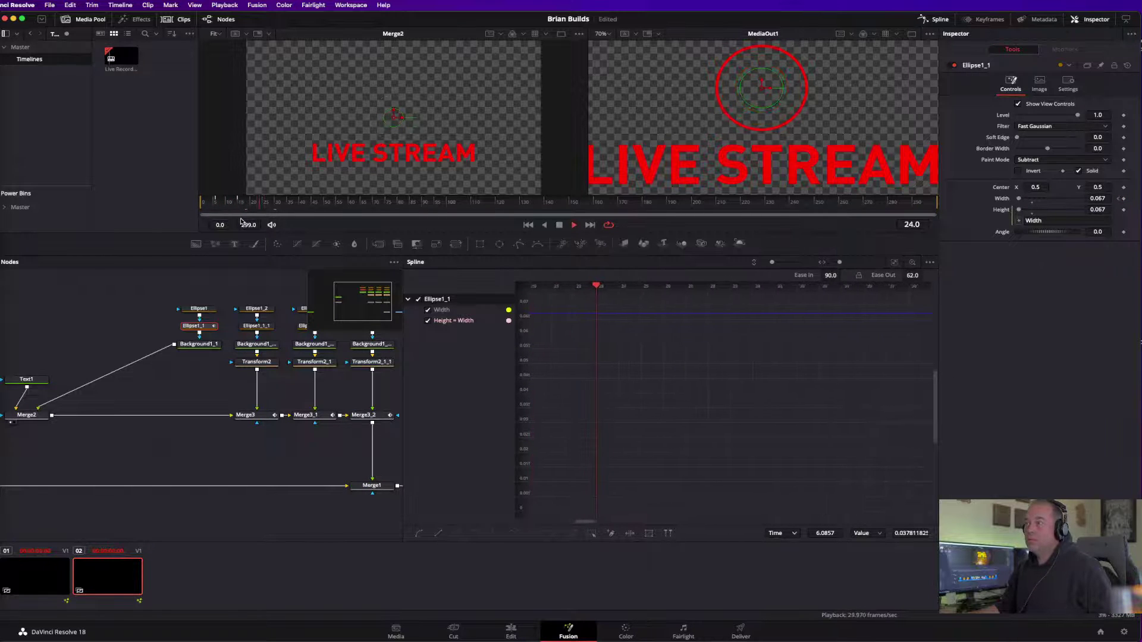
click(253, 205)
drag(253, 205, 236, 204)
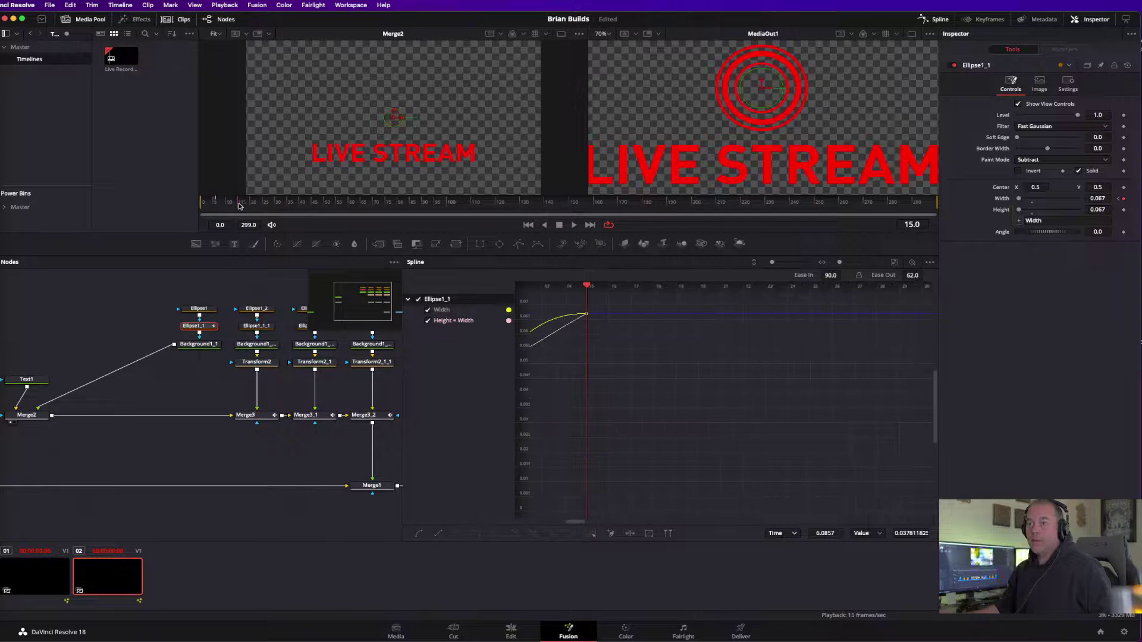
click(718, 434)
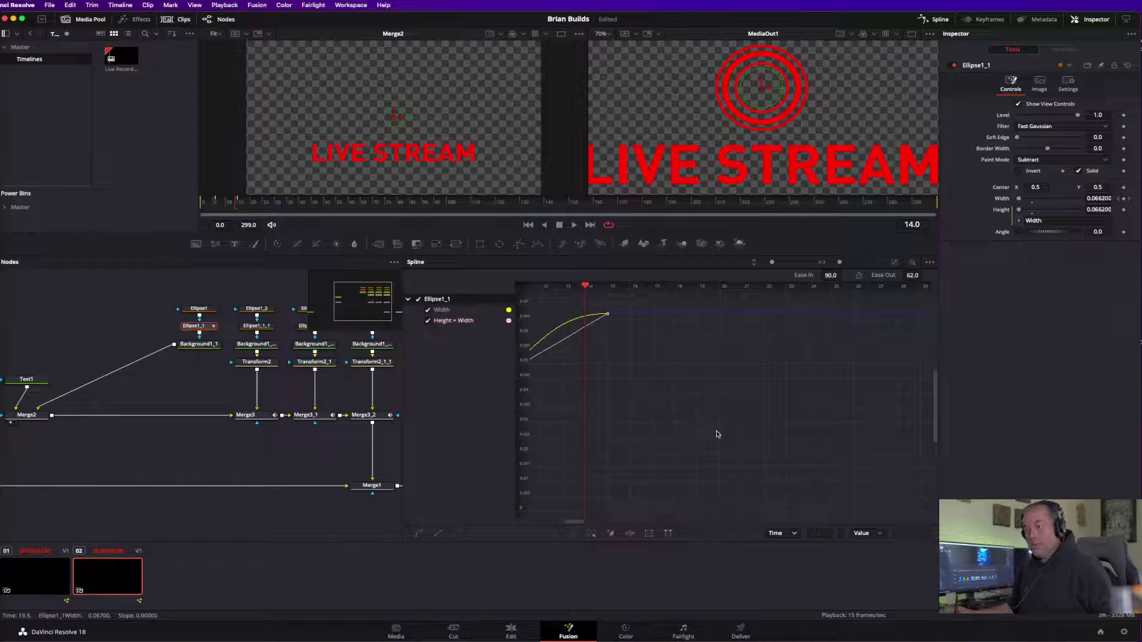
key(Right)
Select and copy all keyframes of Ellipse1_1's Width curve.
drag(725, 436, 812, 451)
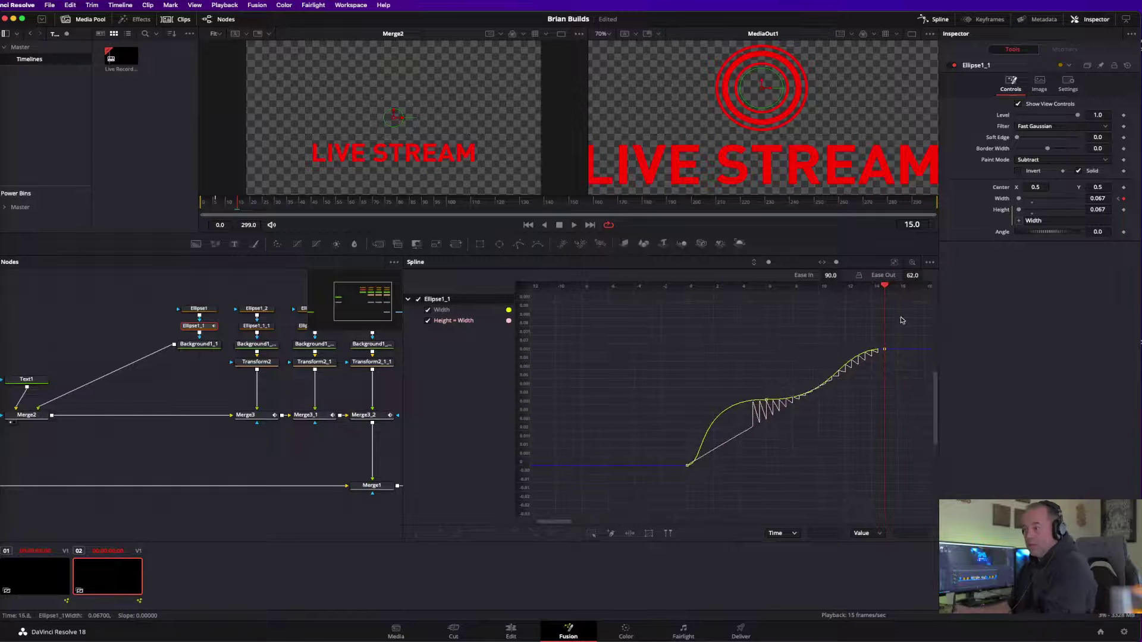
drag(900, 318, 629, 492)
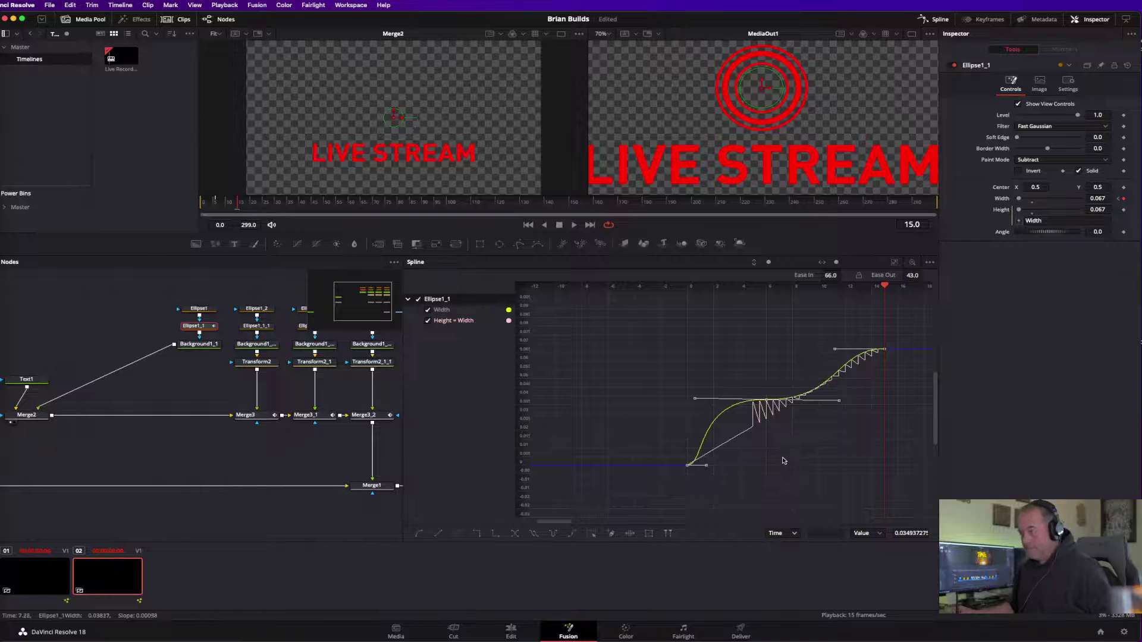
click(796, 464)
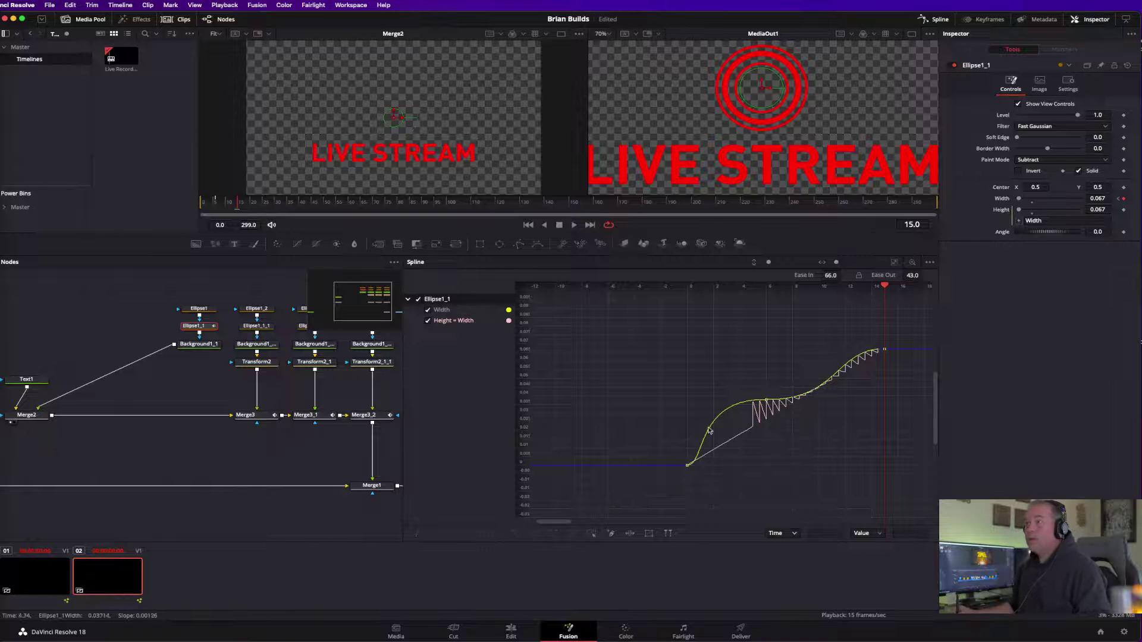
Scrub from frame 2 to frame 28 to check when the circle and rings disappear.
click(208, 205)
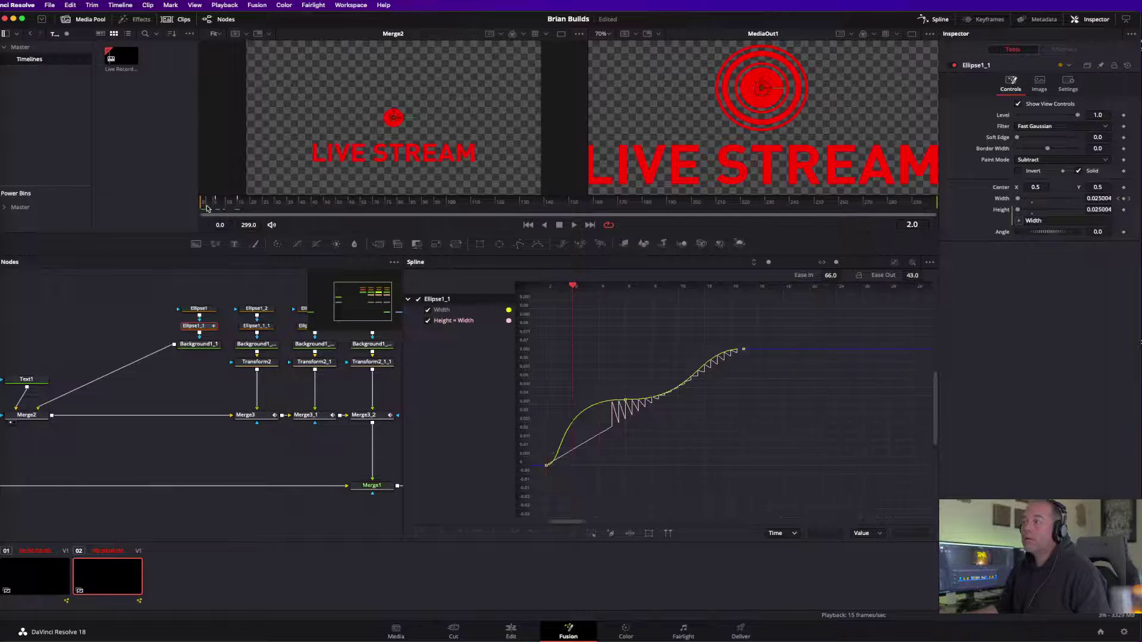
drag(208, 206, 298, 219)
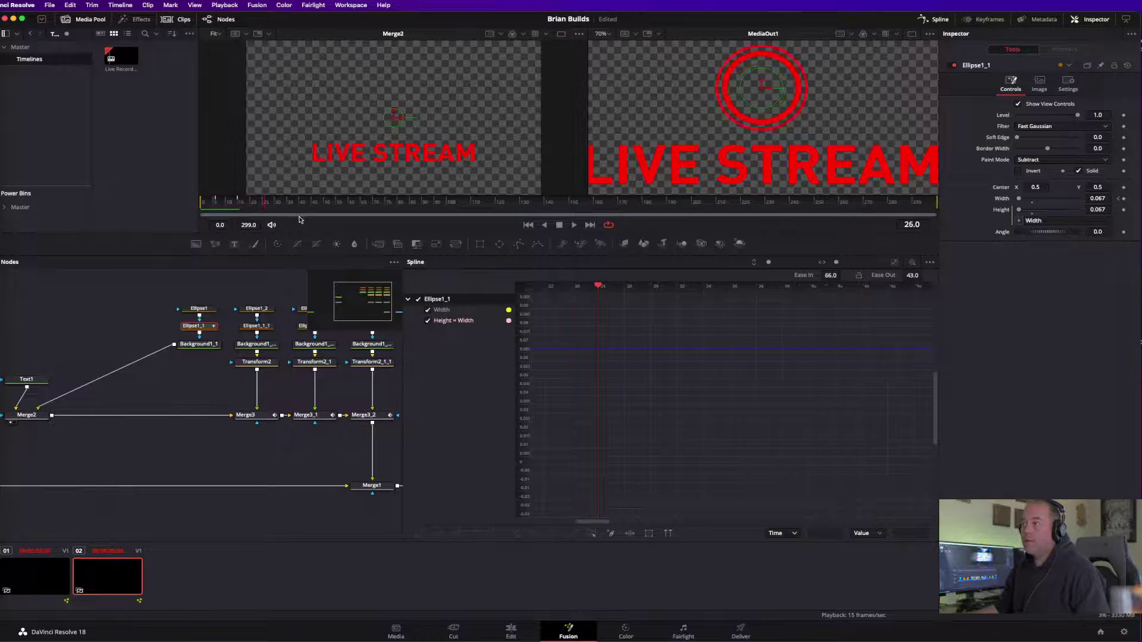
key(Right)
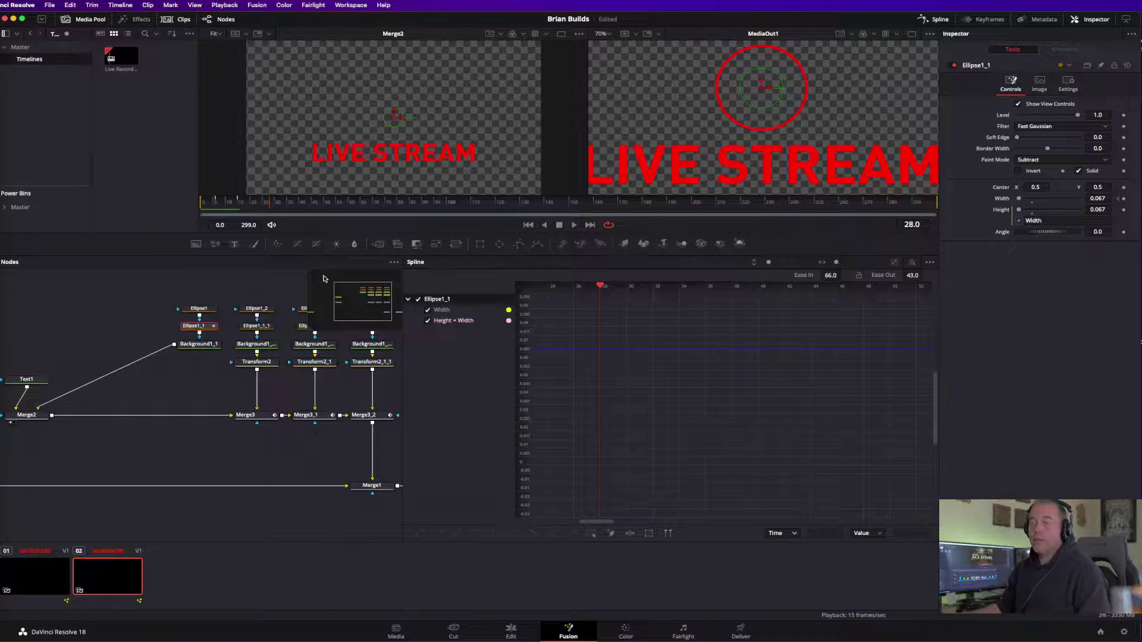
Paste the copied Width keyframes at frame 15, reverse them and play the animation through.
drag(266, 206, 240, 209)
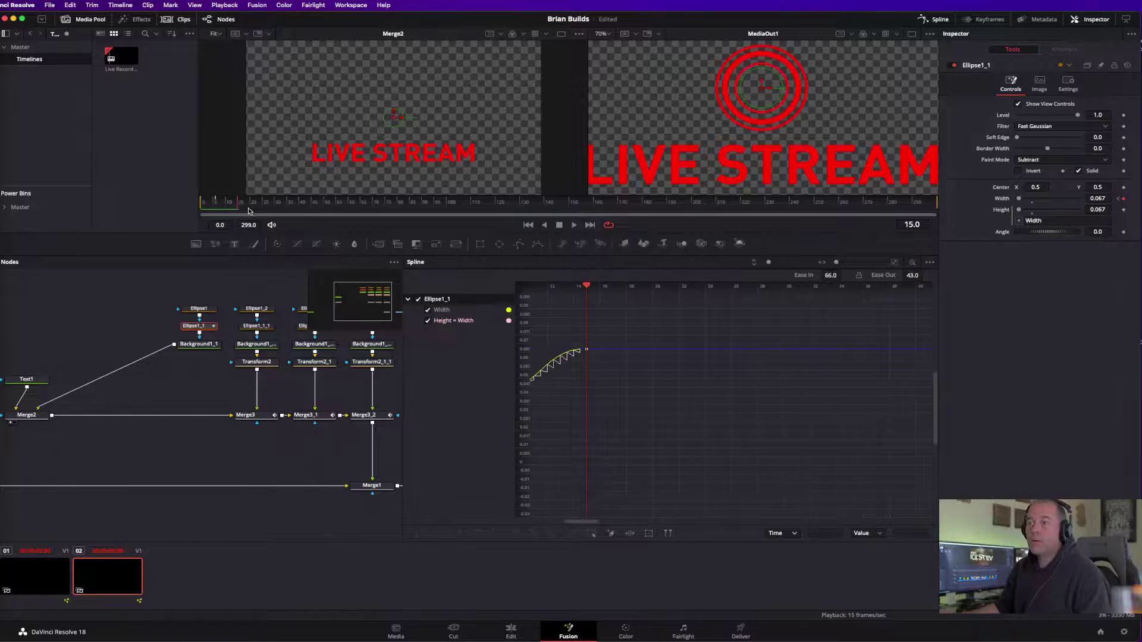
key(ctrl+z)
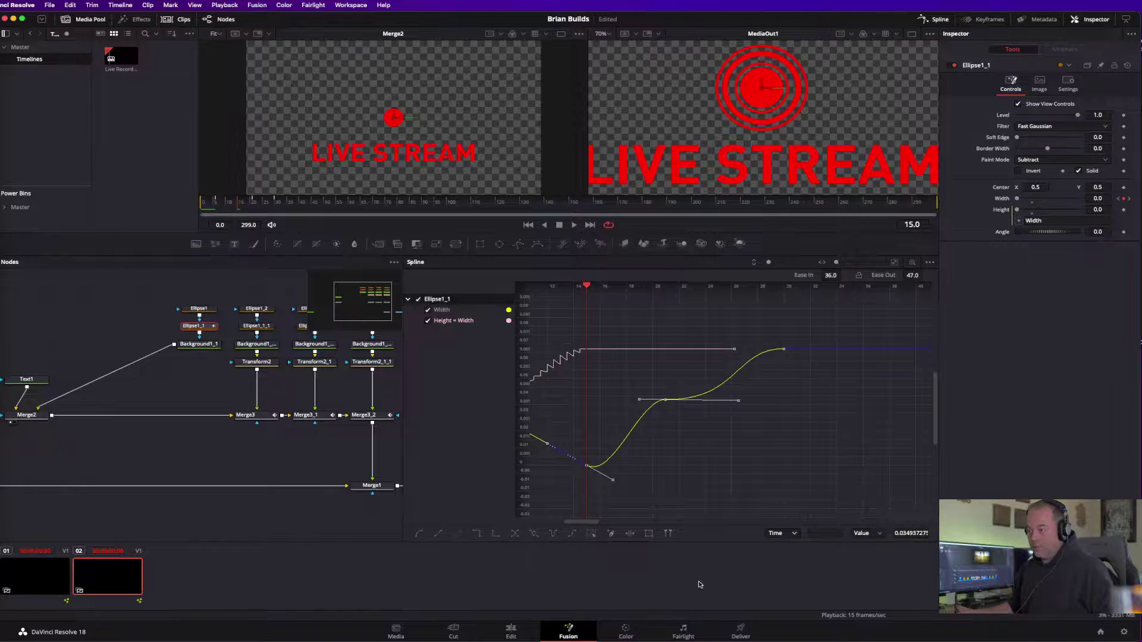
key(ctrl+z)
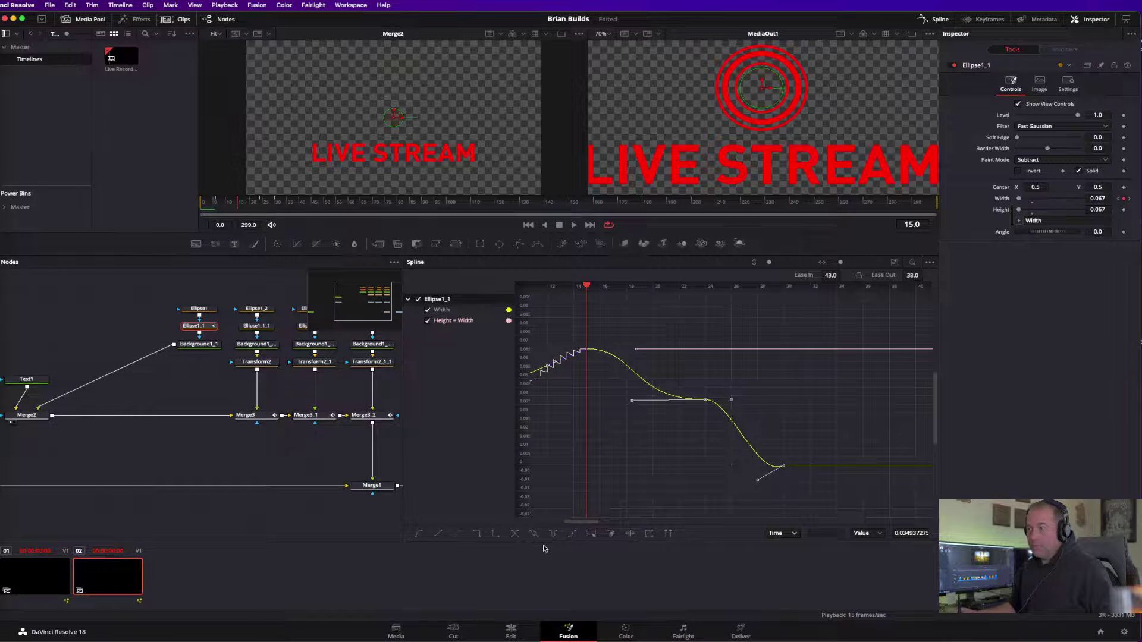
key(space)
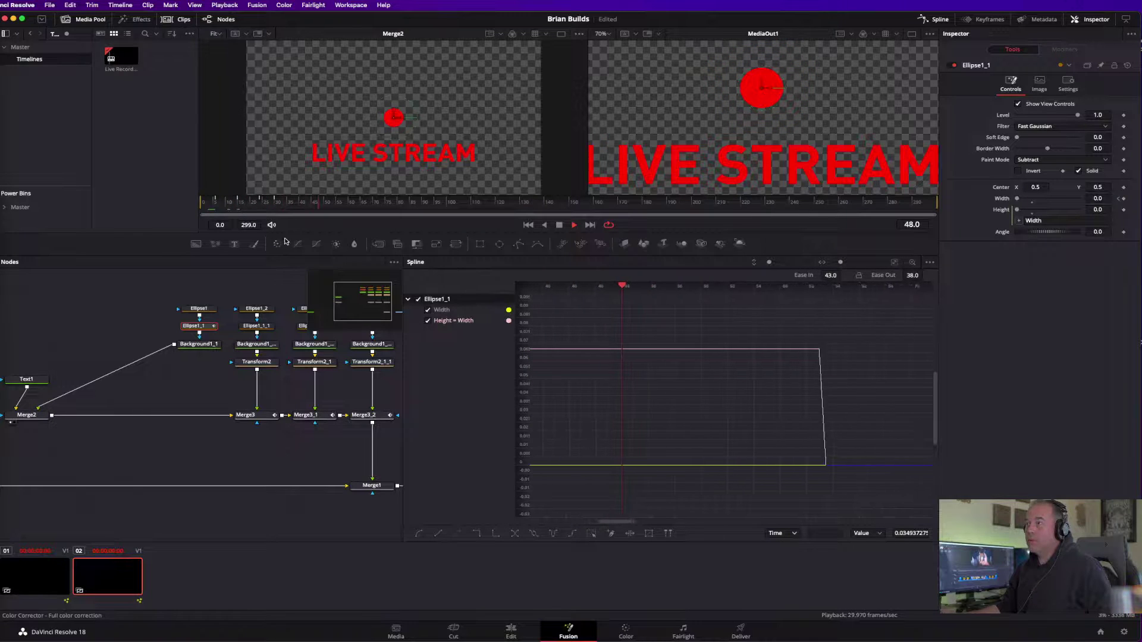
click(203, 209)
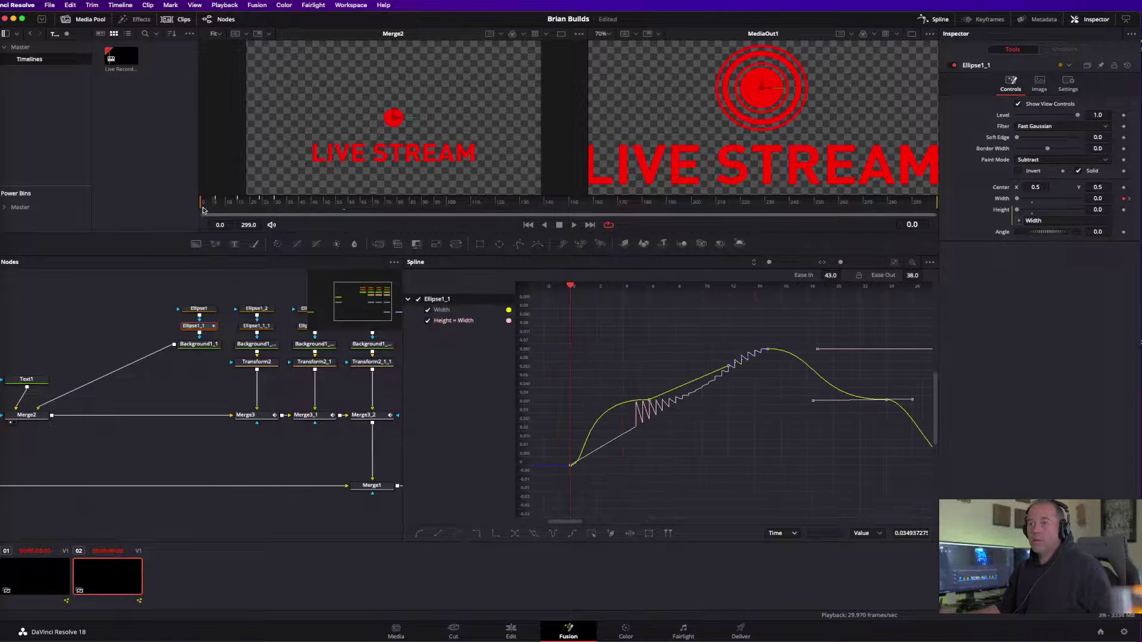
Close the spline editor and, on the Edit page, move the second Fusion Composition clip to start at 00:00:02:00.
click(934, 19)
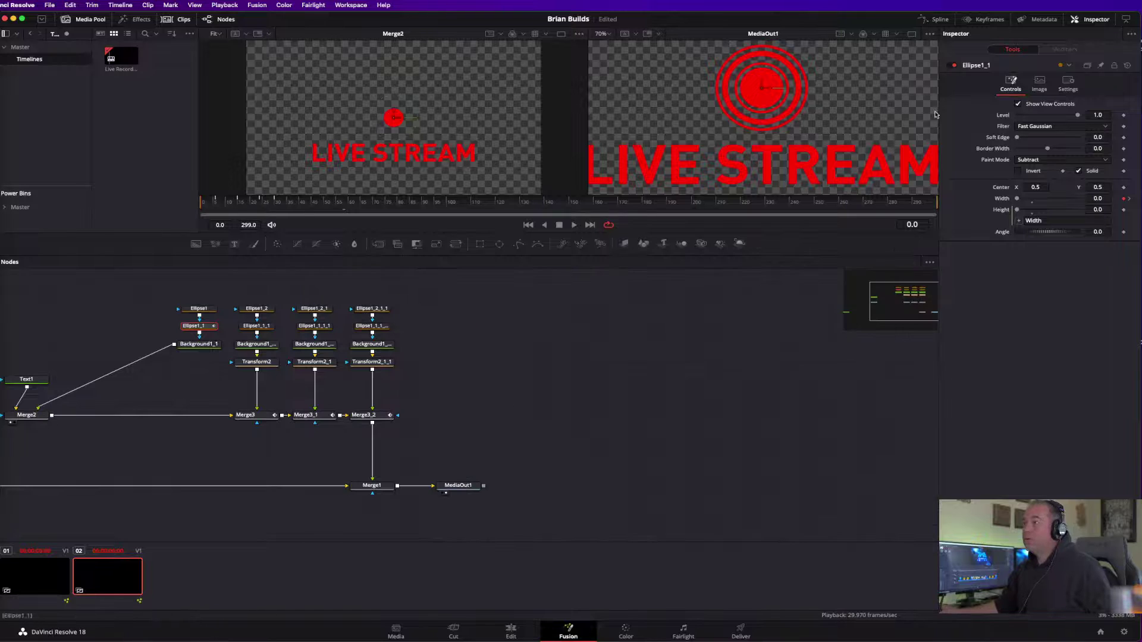
click(513, 630)
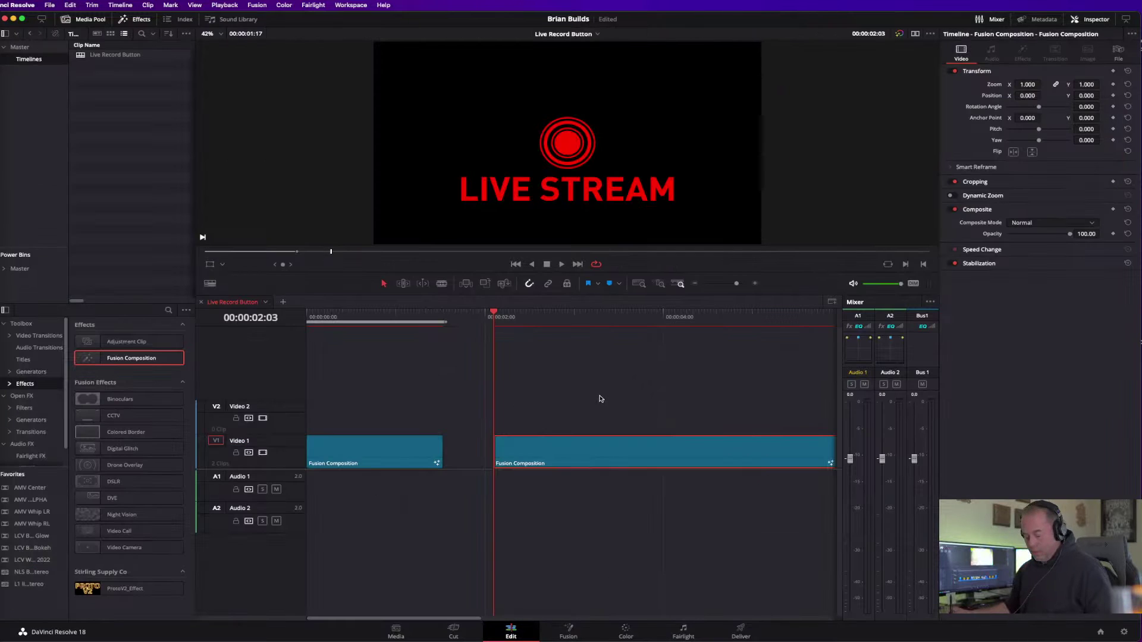
drag(520, 321, 493, 324)
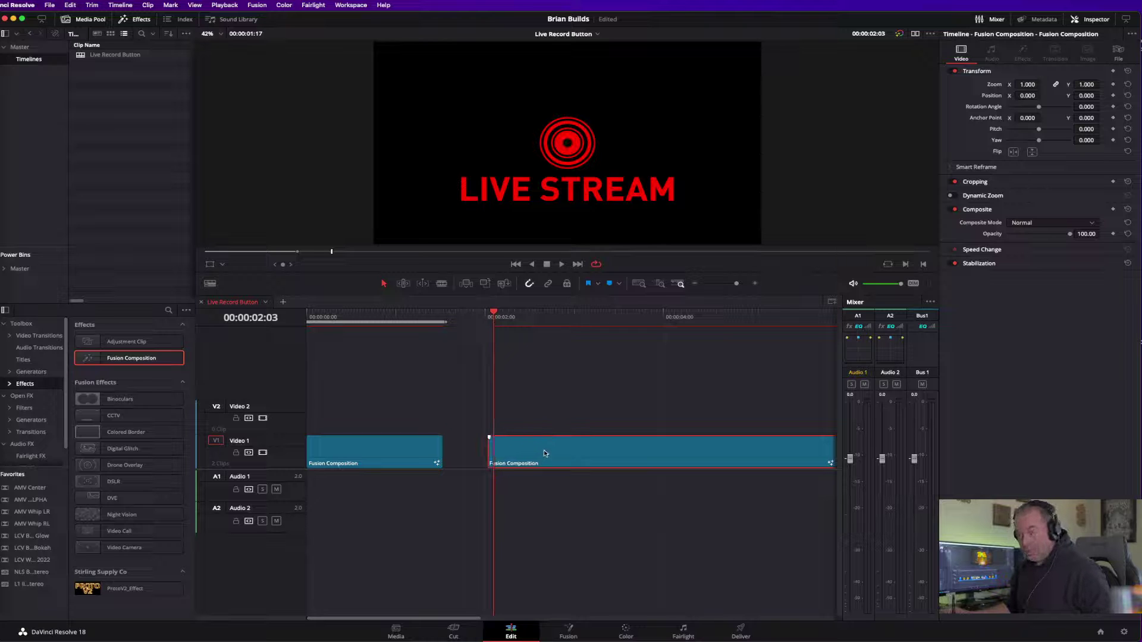
Cut the second Fusion Composition clip at 00:00:03:00 and delete the part after the cut.
drag(490, 314, 565, 326)
key(Right)
key(Right)
key(Right)
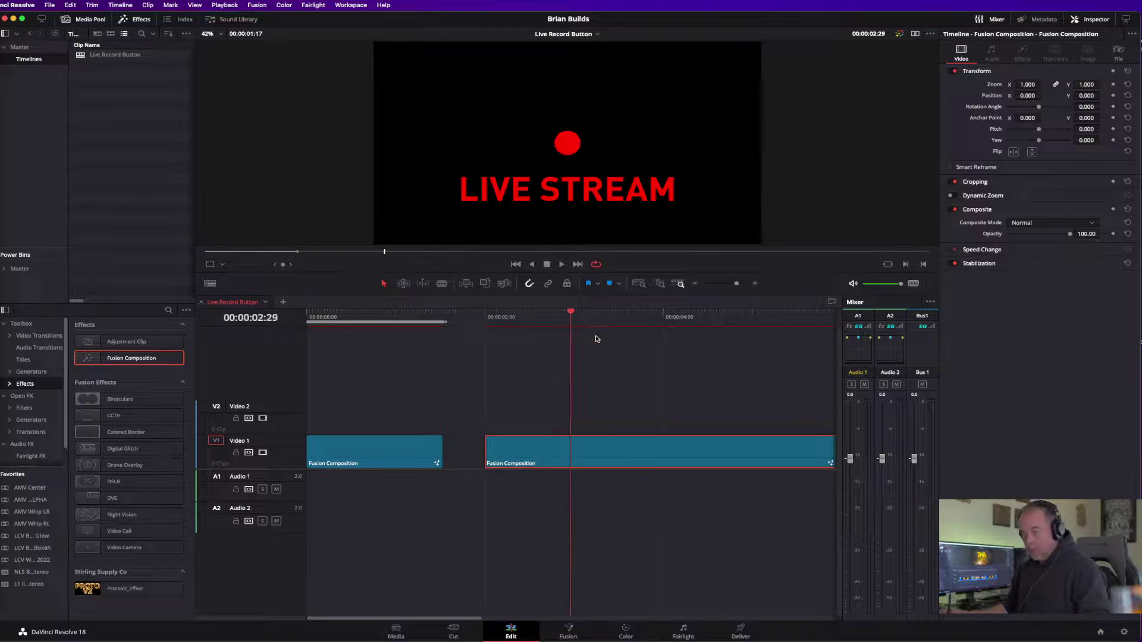
click(586, 461)
key(a)
click(642, 467)
key(Delete)
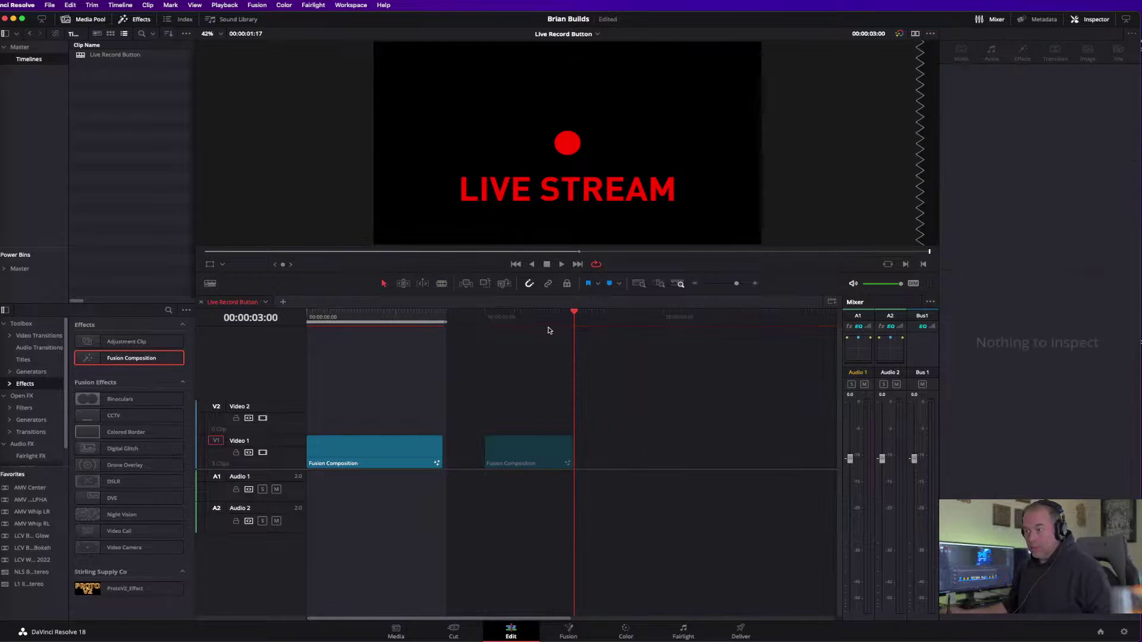
Play the first and second Fusion Composition clips to compare their animations.
mouse_move(548, 322)
mouse_down()
mouse_move(485, 321)
mouse_move(573, 326)
mouse_move(543, 326)
mouse_move(558, 331)
mouse_up()
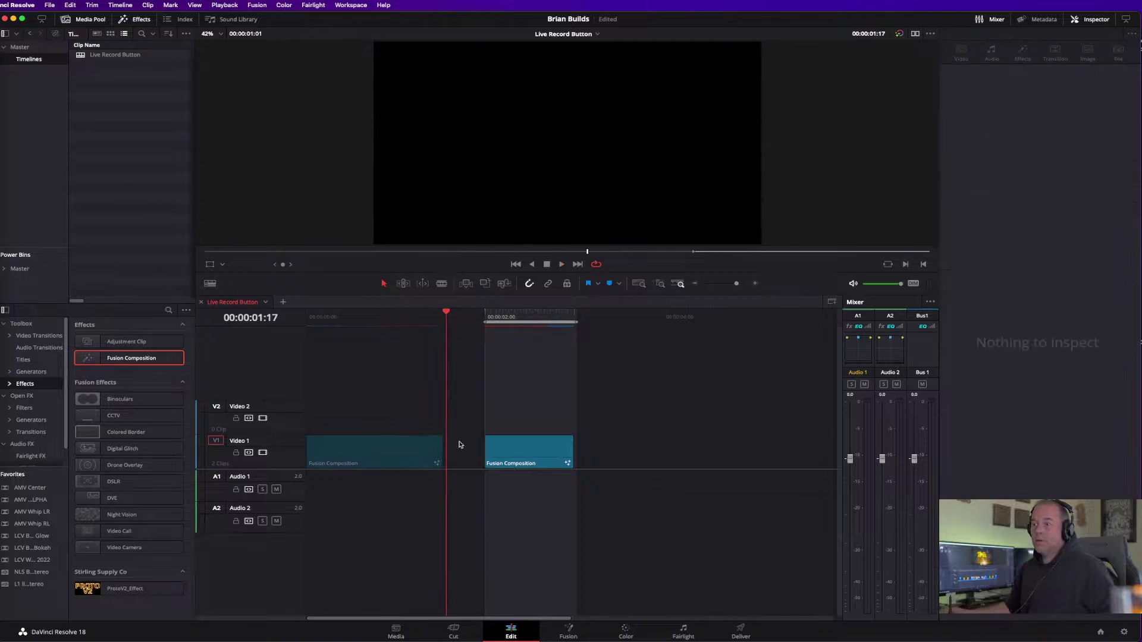
click(499, 317)
key(space)
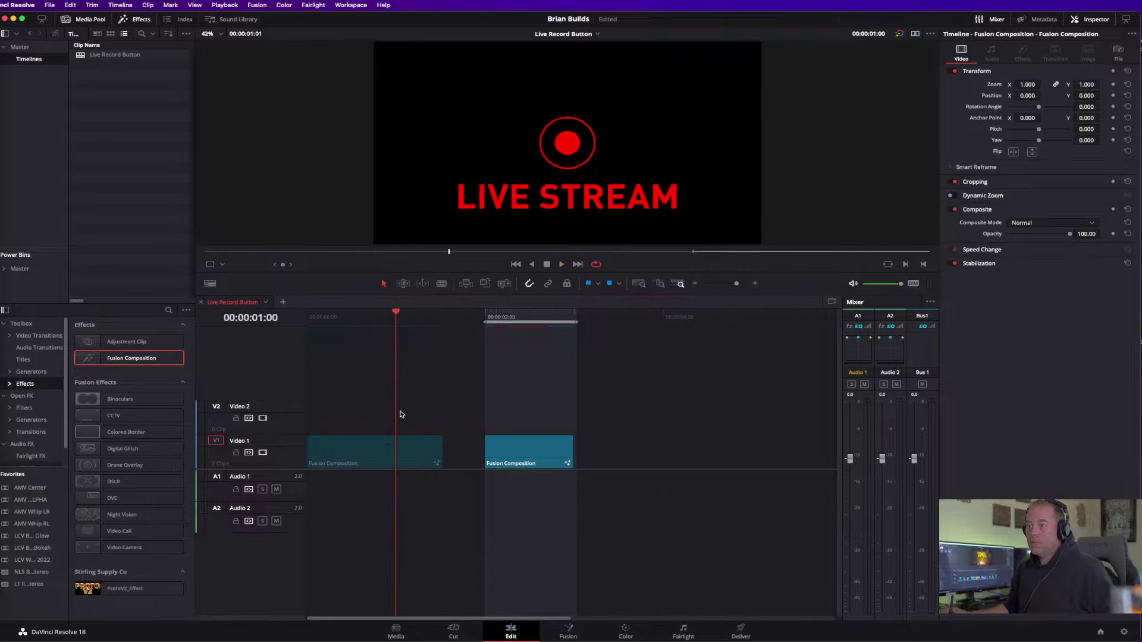
Move the first Fusion Composition clip further along Video 1 and place the trimmed one-second clip at the timeline start.
drag(375, 446, 800, 446)
drag(538, 452, 304, 444)
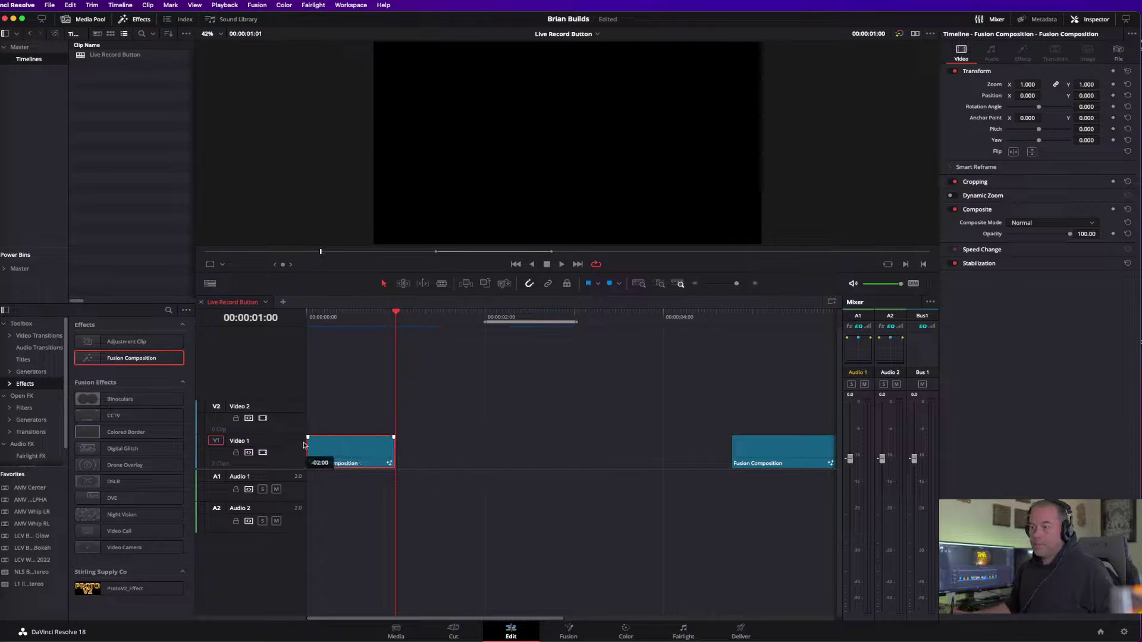
Play the trimmed live-stream clip from the timeline start to review its looping animation.
drag(384, 325, 306, 325)
key(space)
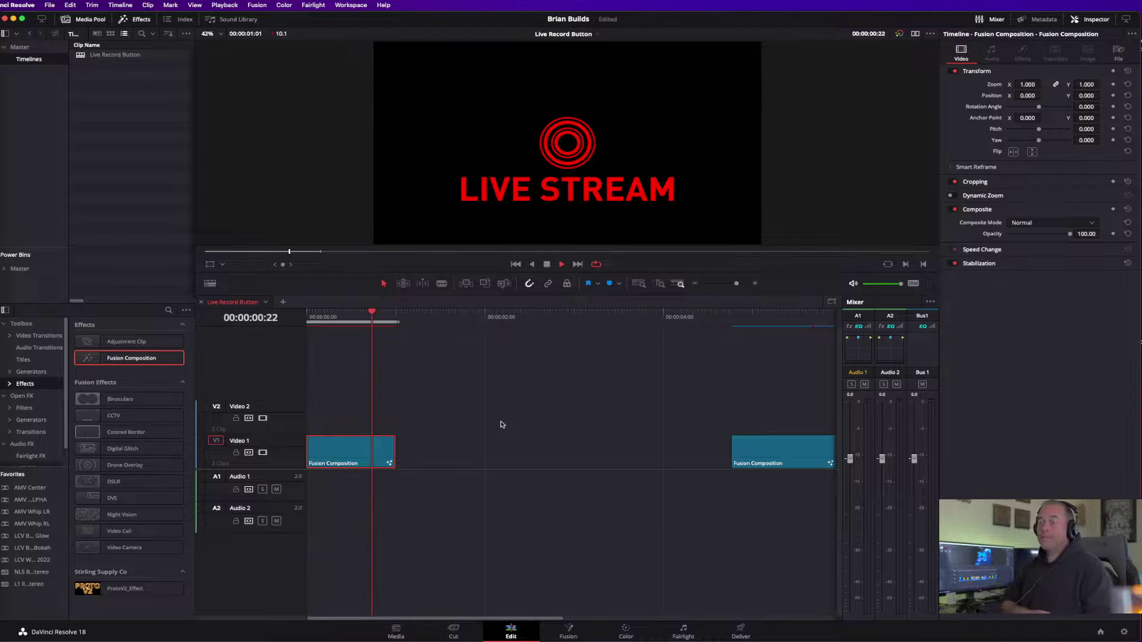
key(space)
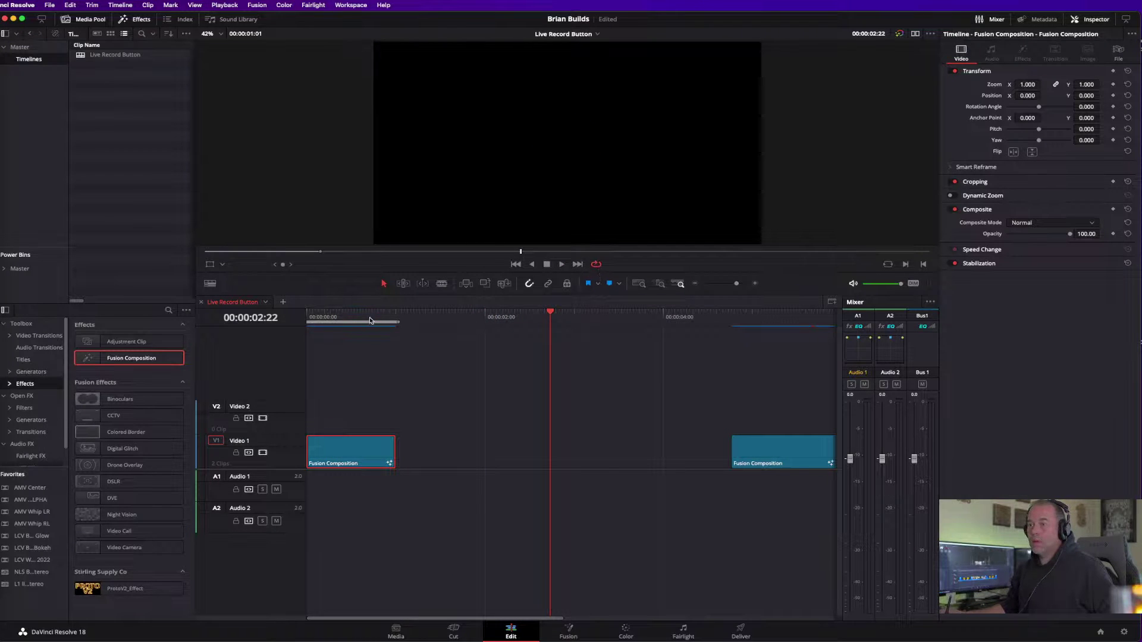
key(Home)
key(space)
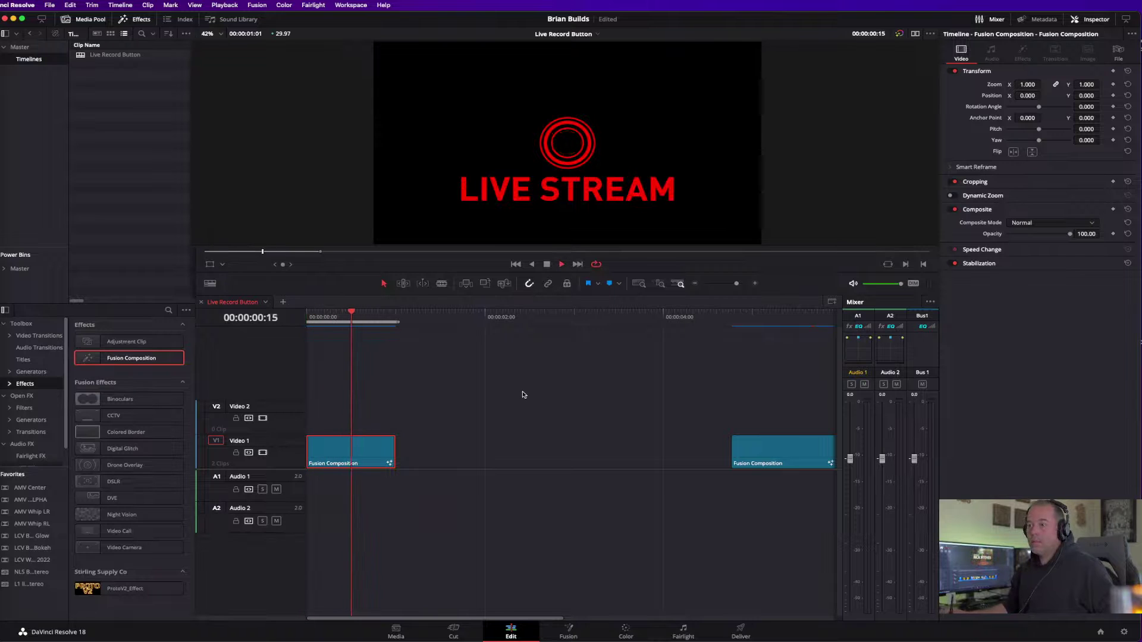
Place a duplicate of the trimmed one-second clip directly after it on Video 1 and play across the join to check the loop.
click(376, 338)
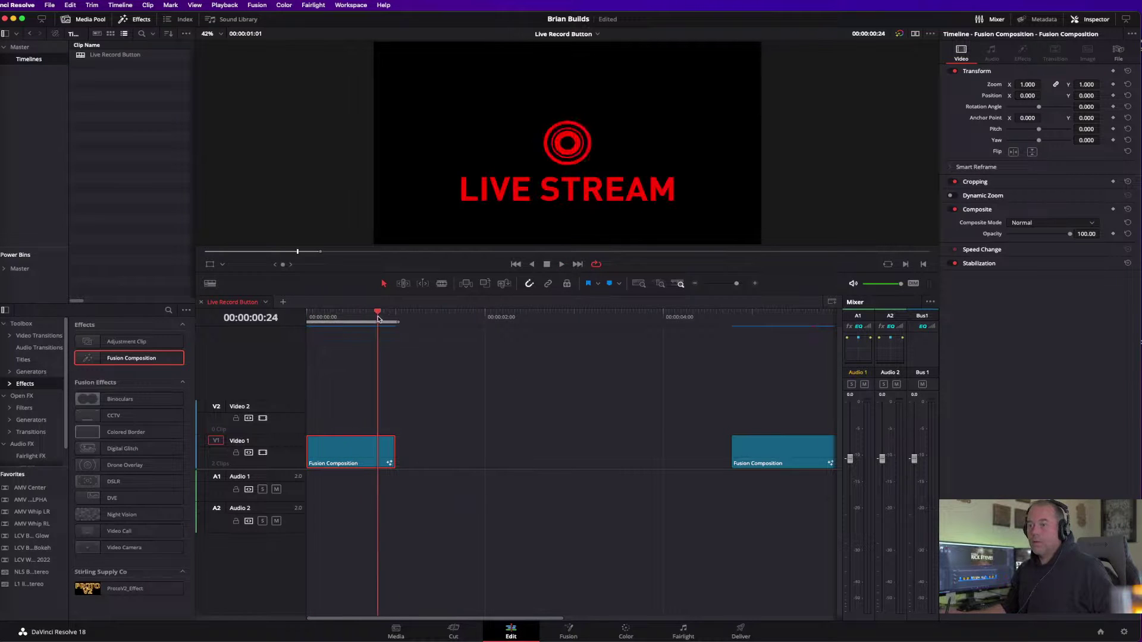
drag(349, 457, 438, 456)
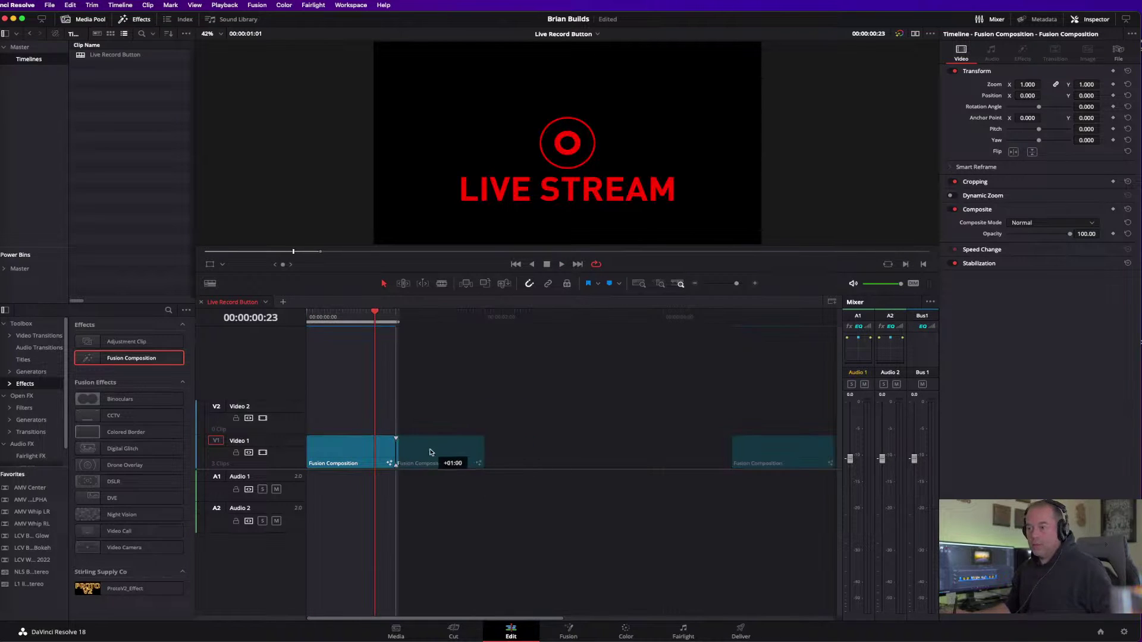
key(space)
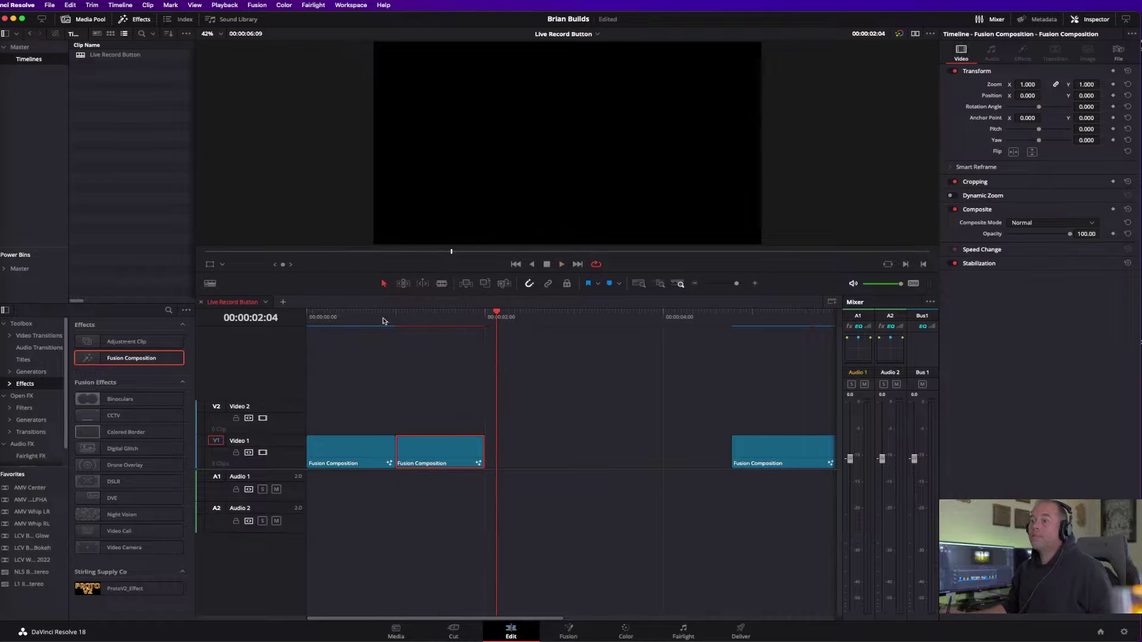
click(377, 313)
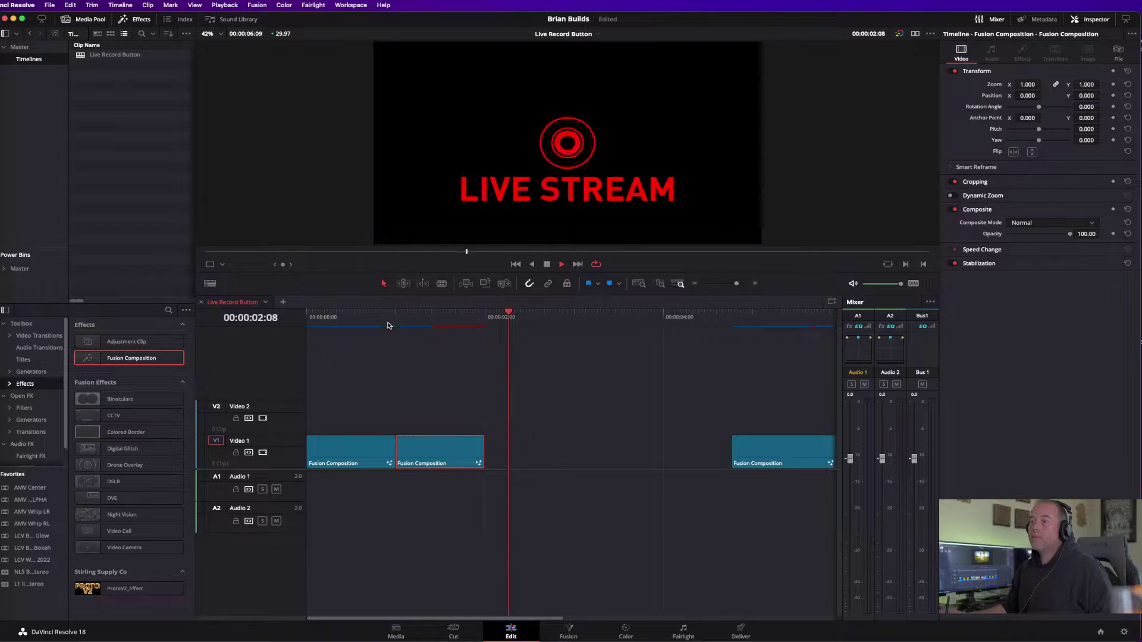
click(382, 327)
click(384, 329)
key(Home)
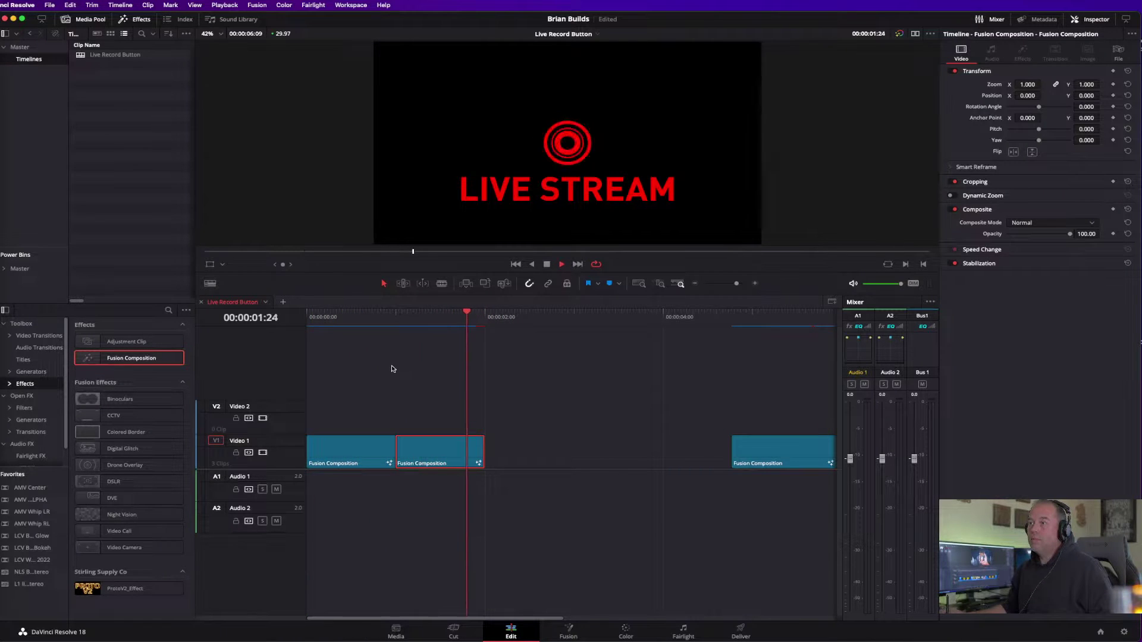
Delete the duplicate clip that follows the one-second Fusion Composition on Video 1.
click(374, 321)
key(Delete)
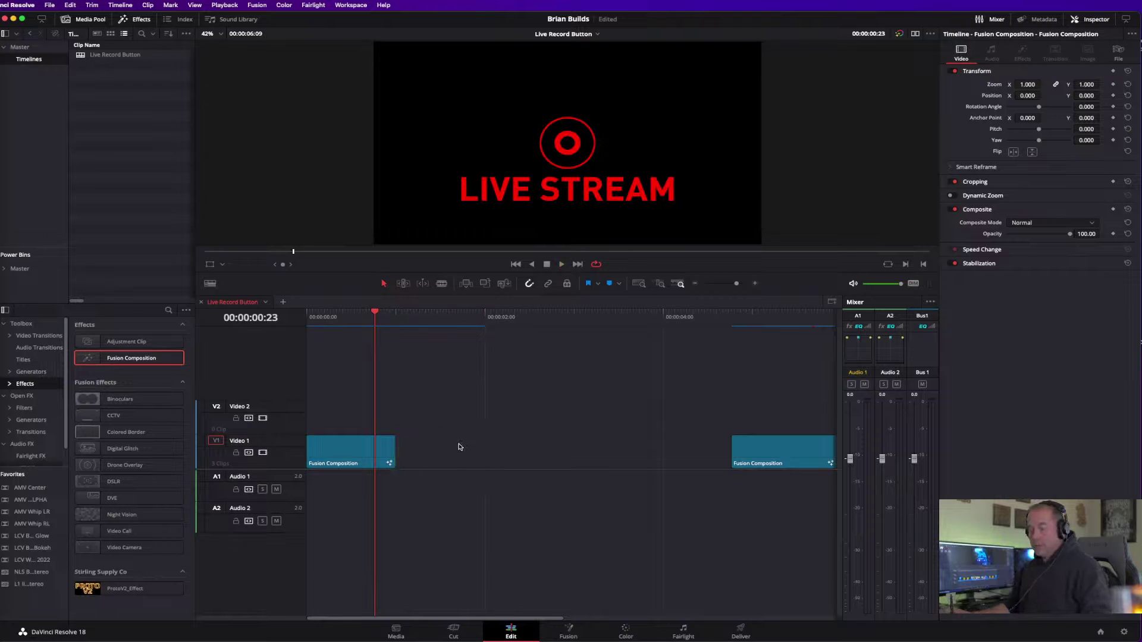